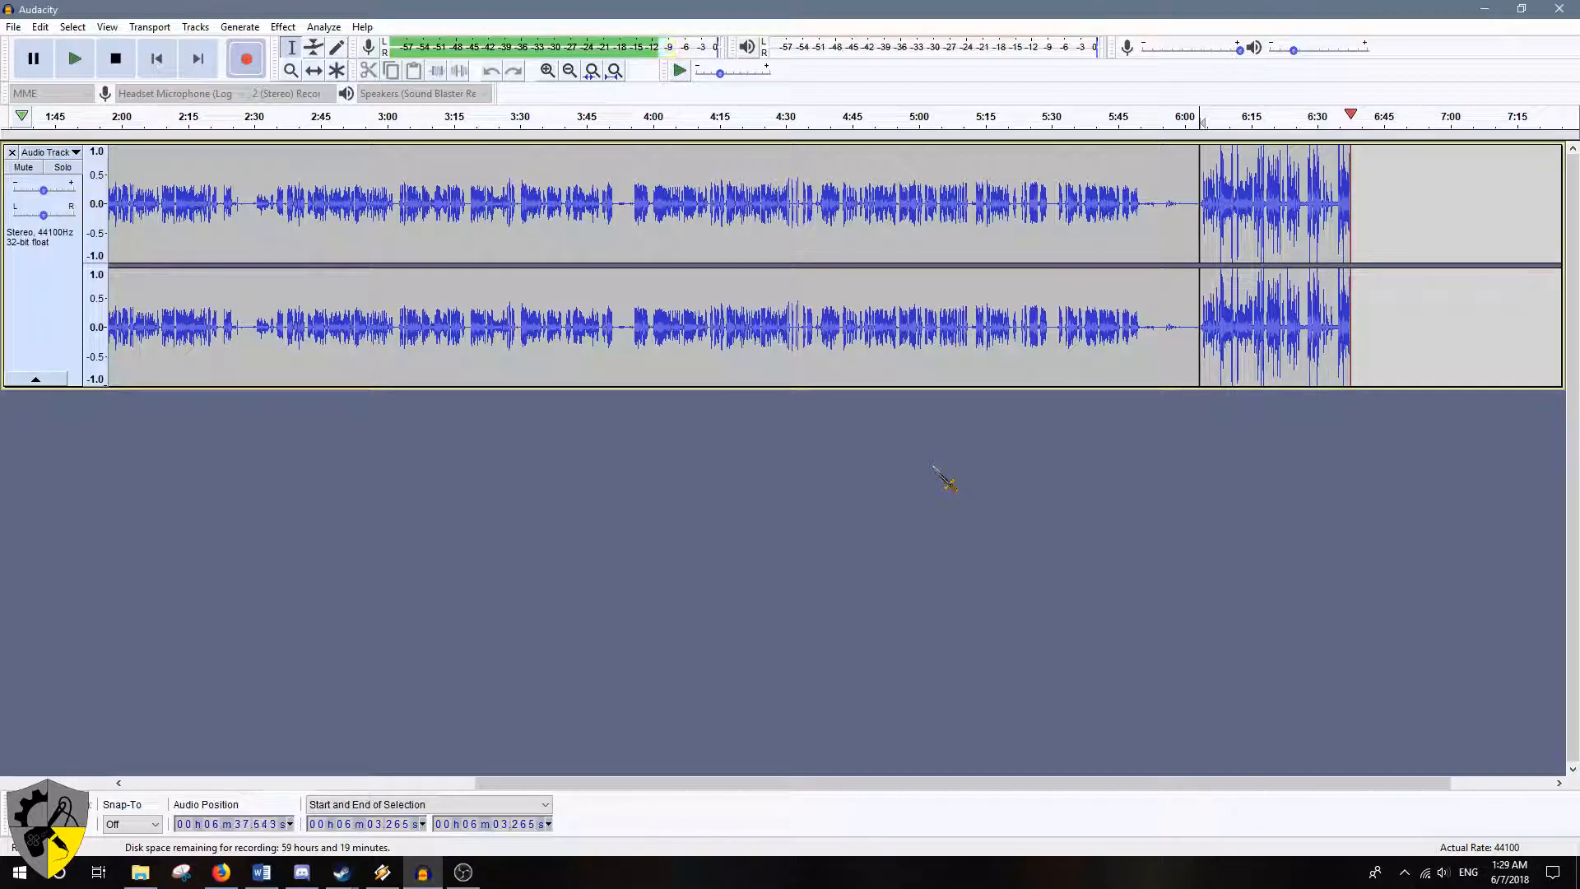
Stop the audio recording
left_click(116, 59)
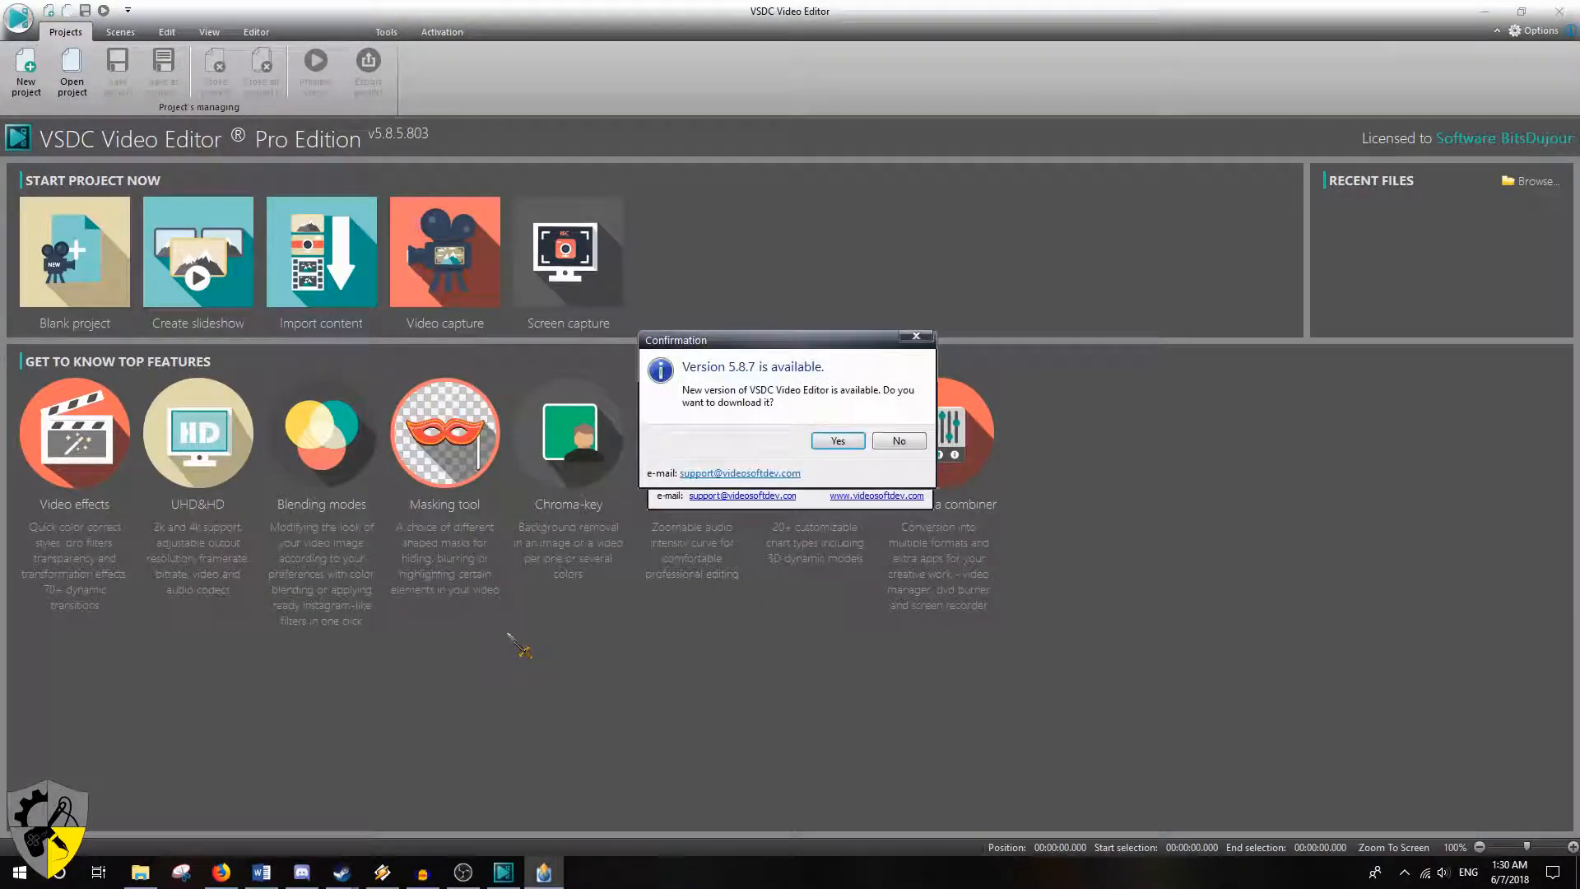
In VSDC Video Editor, decline the update and create a blank Full HD 1920x1080 project at 60 fps
left_click(904, 442)
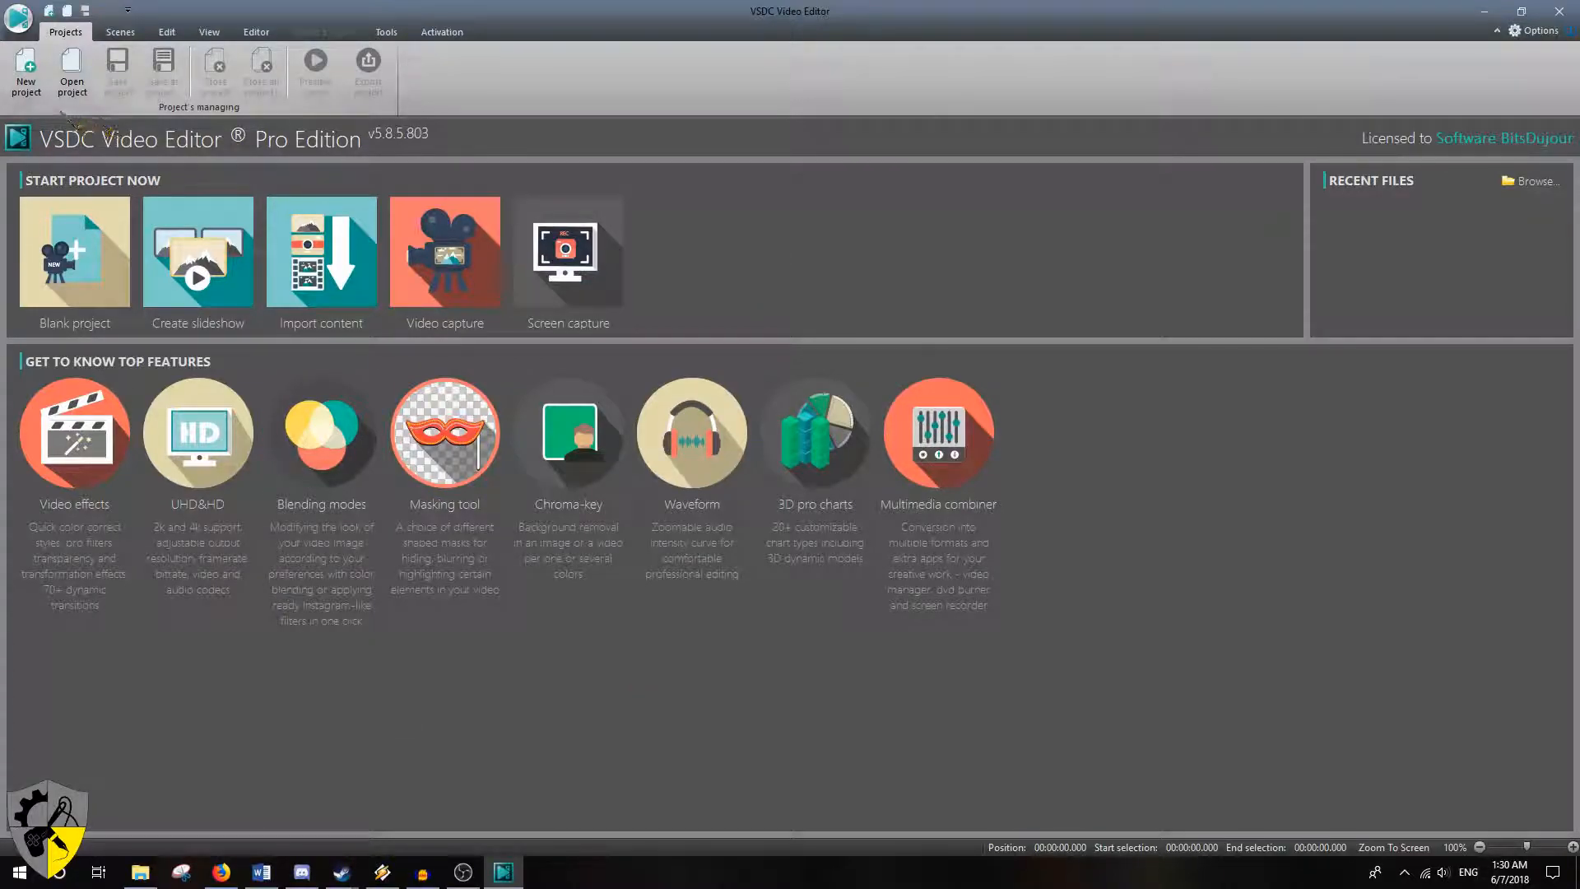
left_click(88, 297)
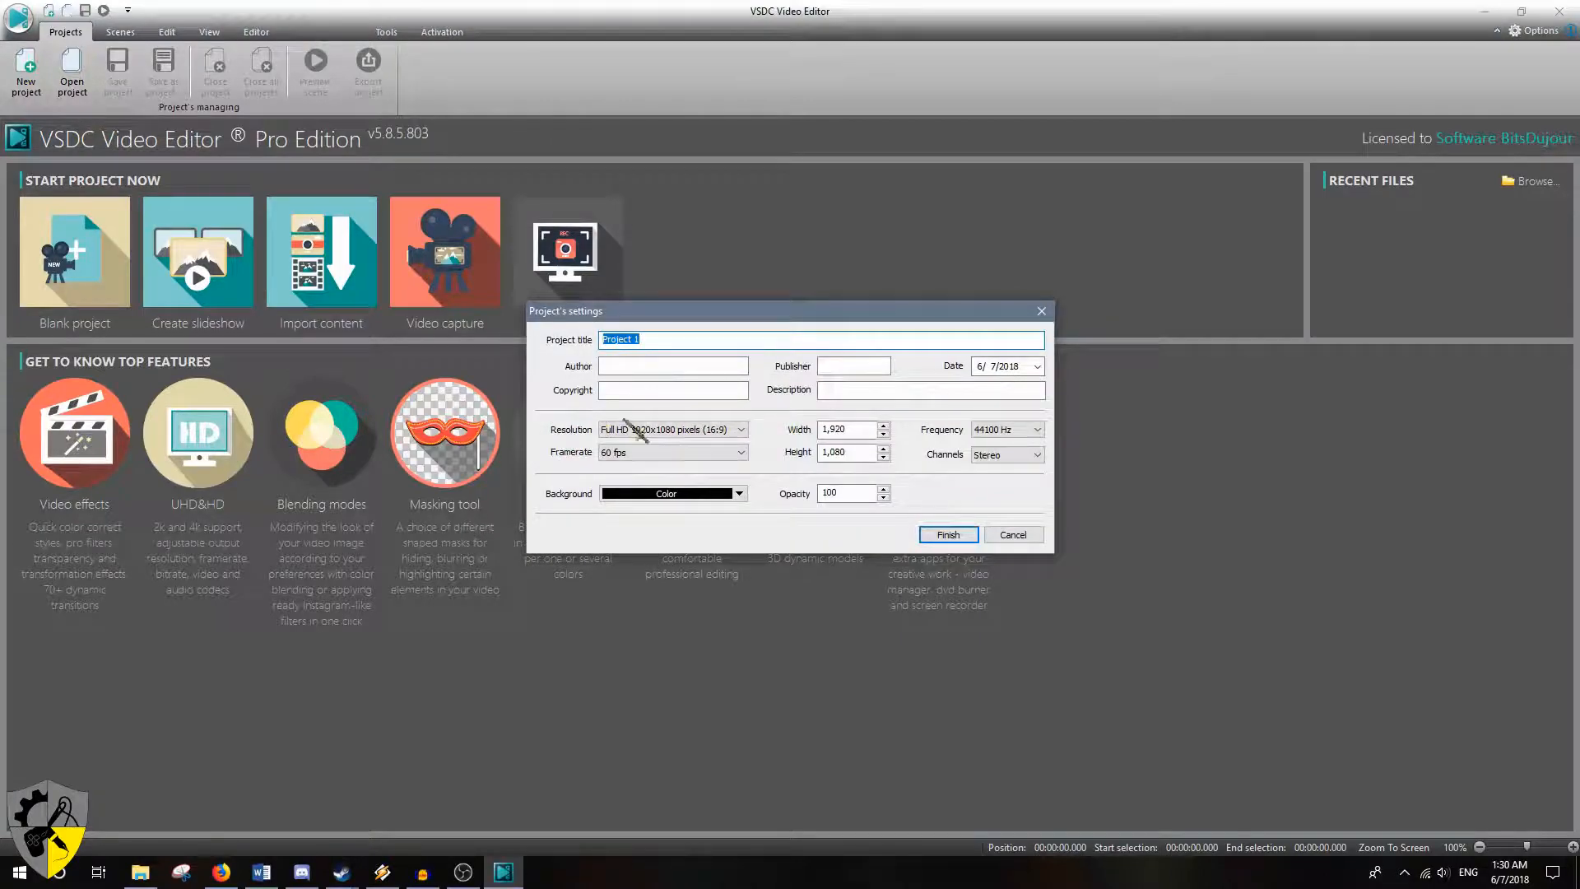
left_click(948, 535)
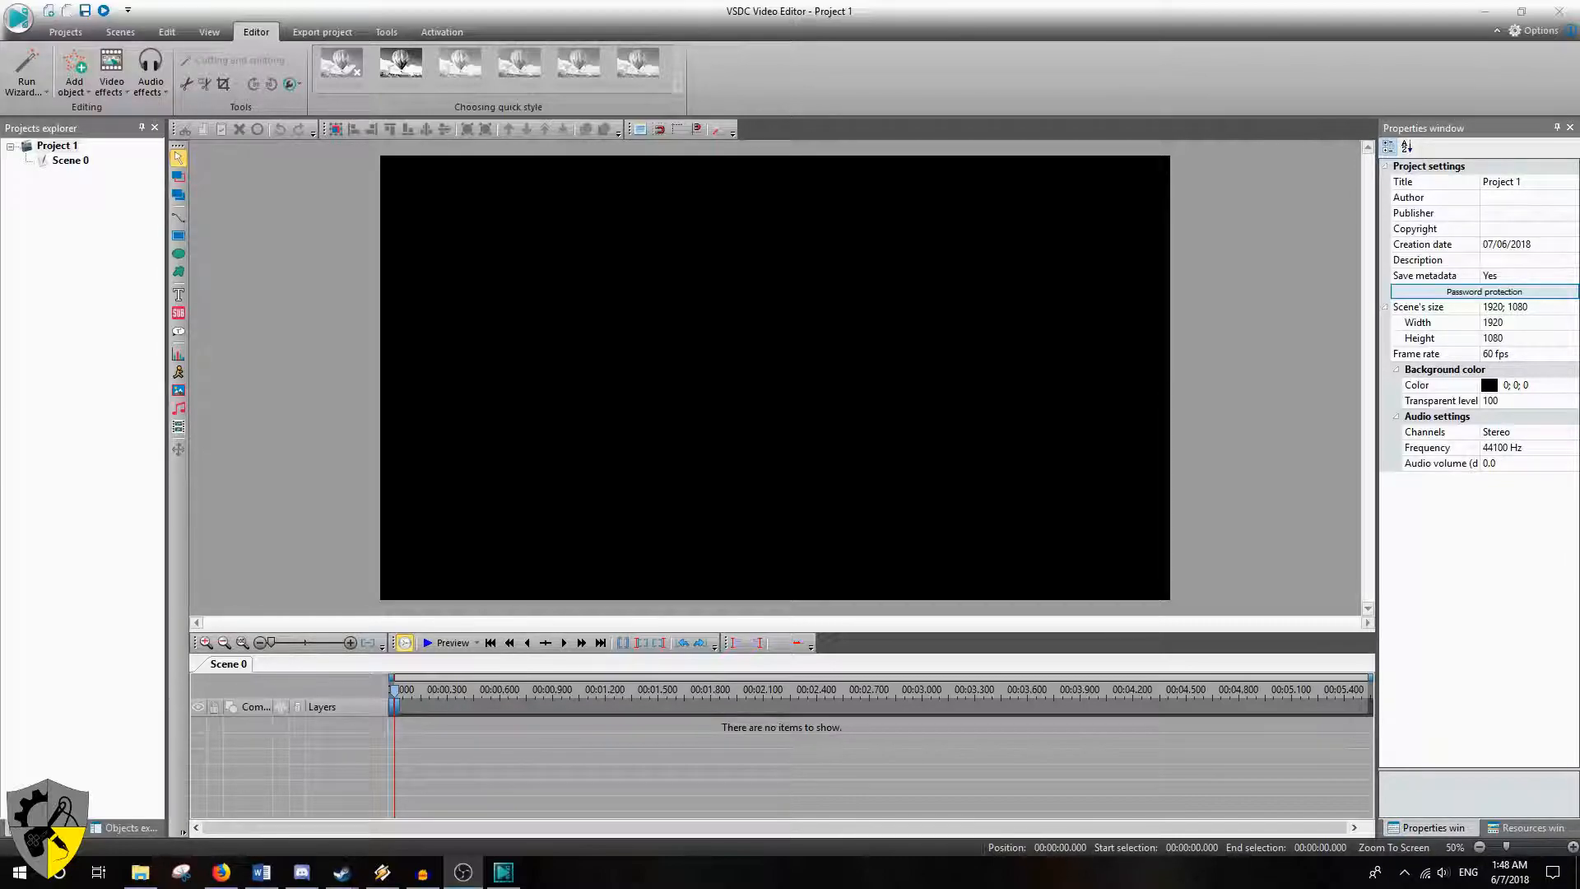
Add the audio track FYCO VidProd file and the video VID_20180607_011631 from the file explorer to Scene 0
key("alt+Tab")
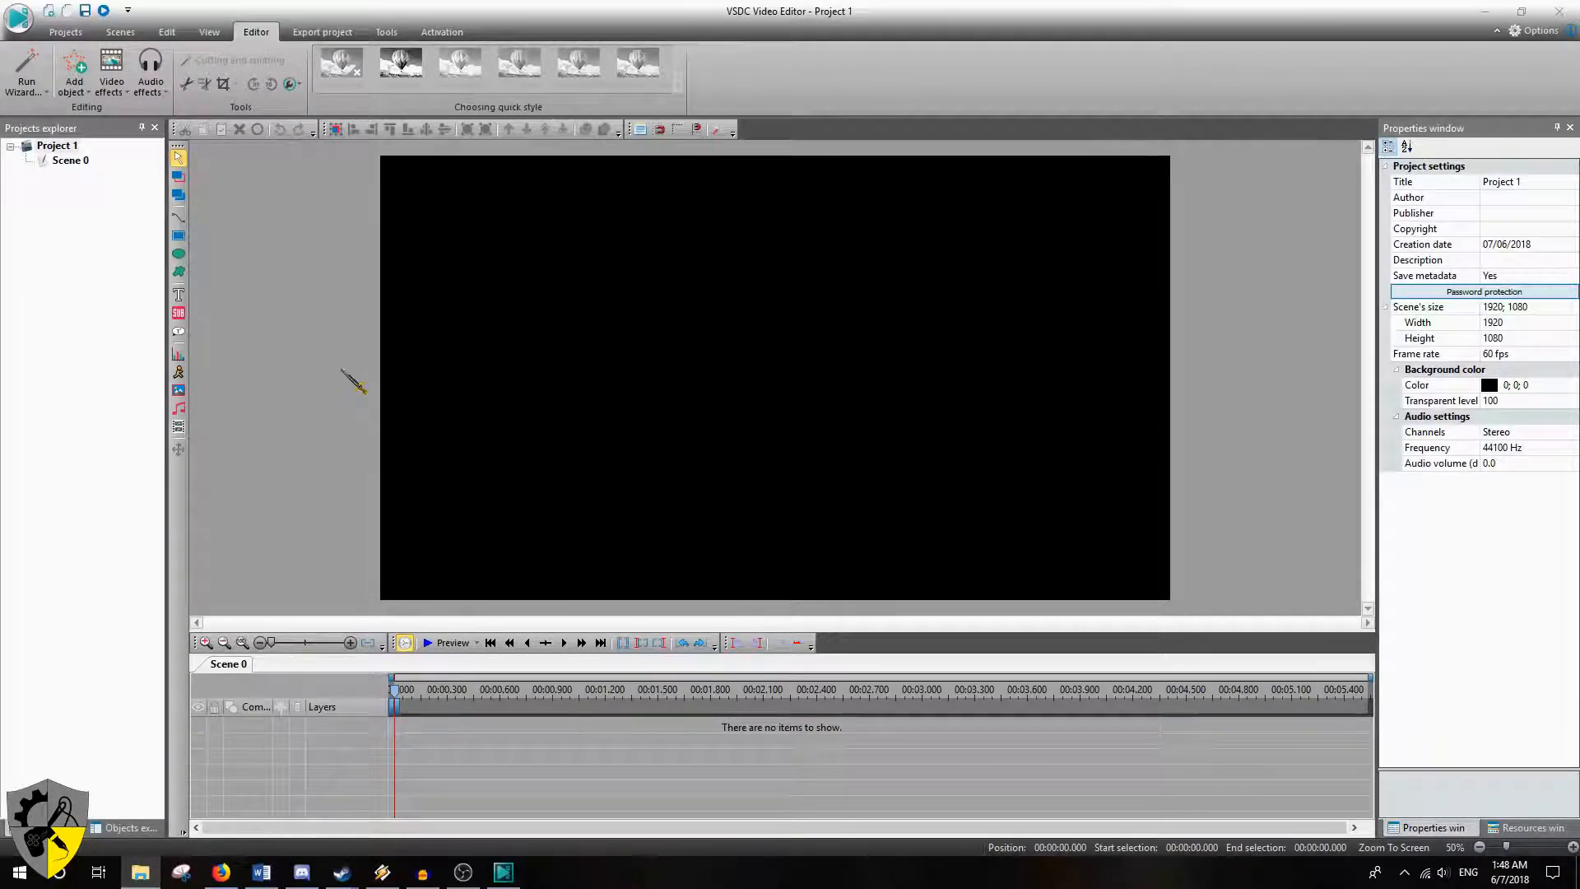
left_click(341, 369)
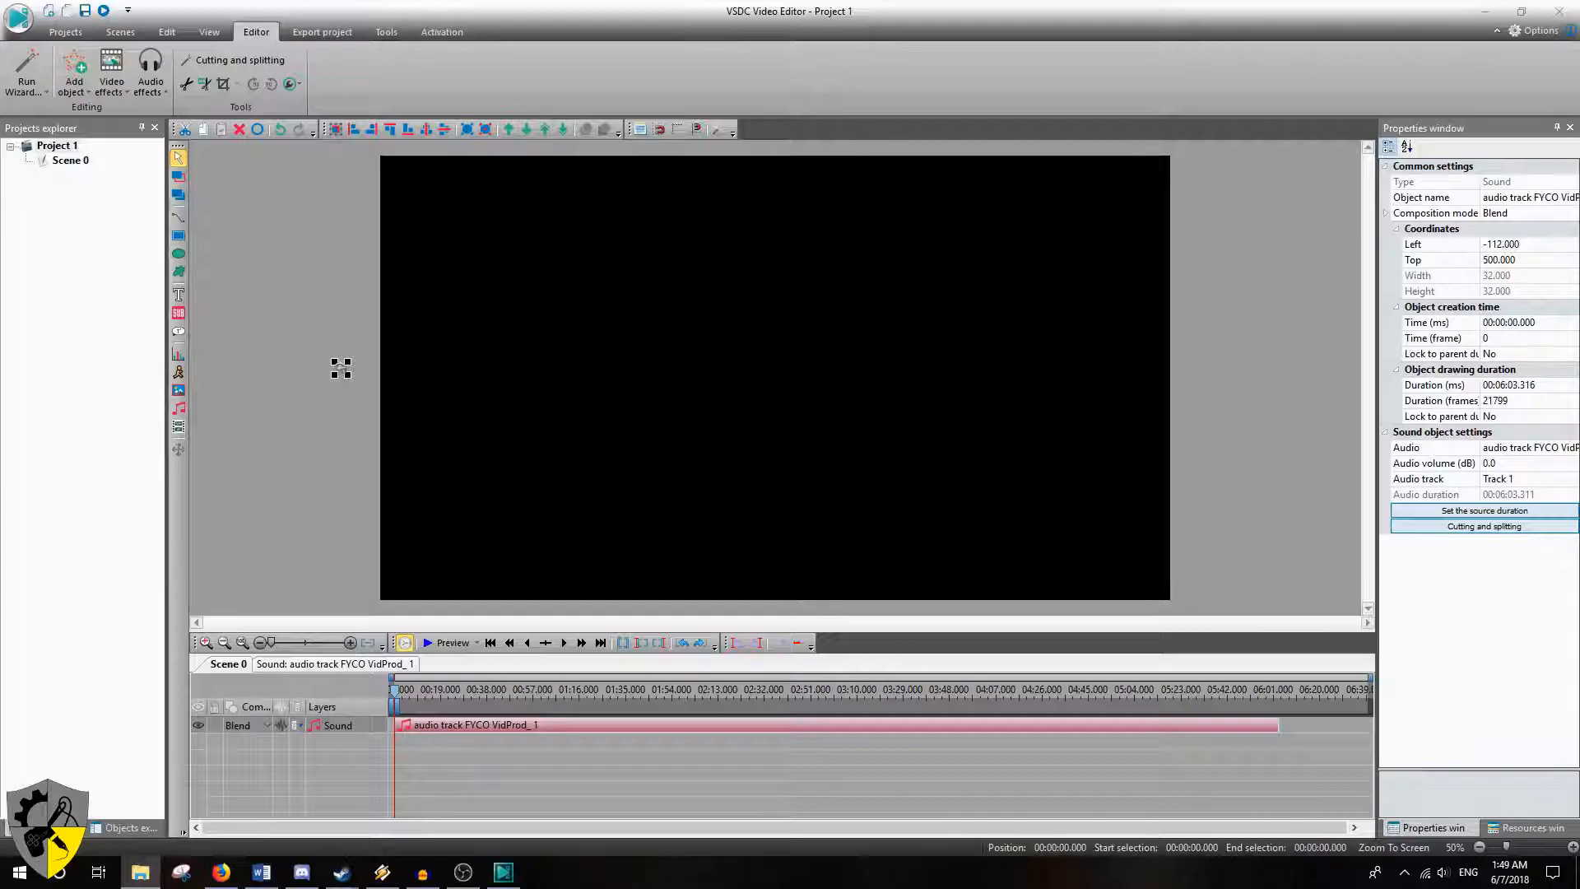
left_click(767, 430)
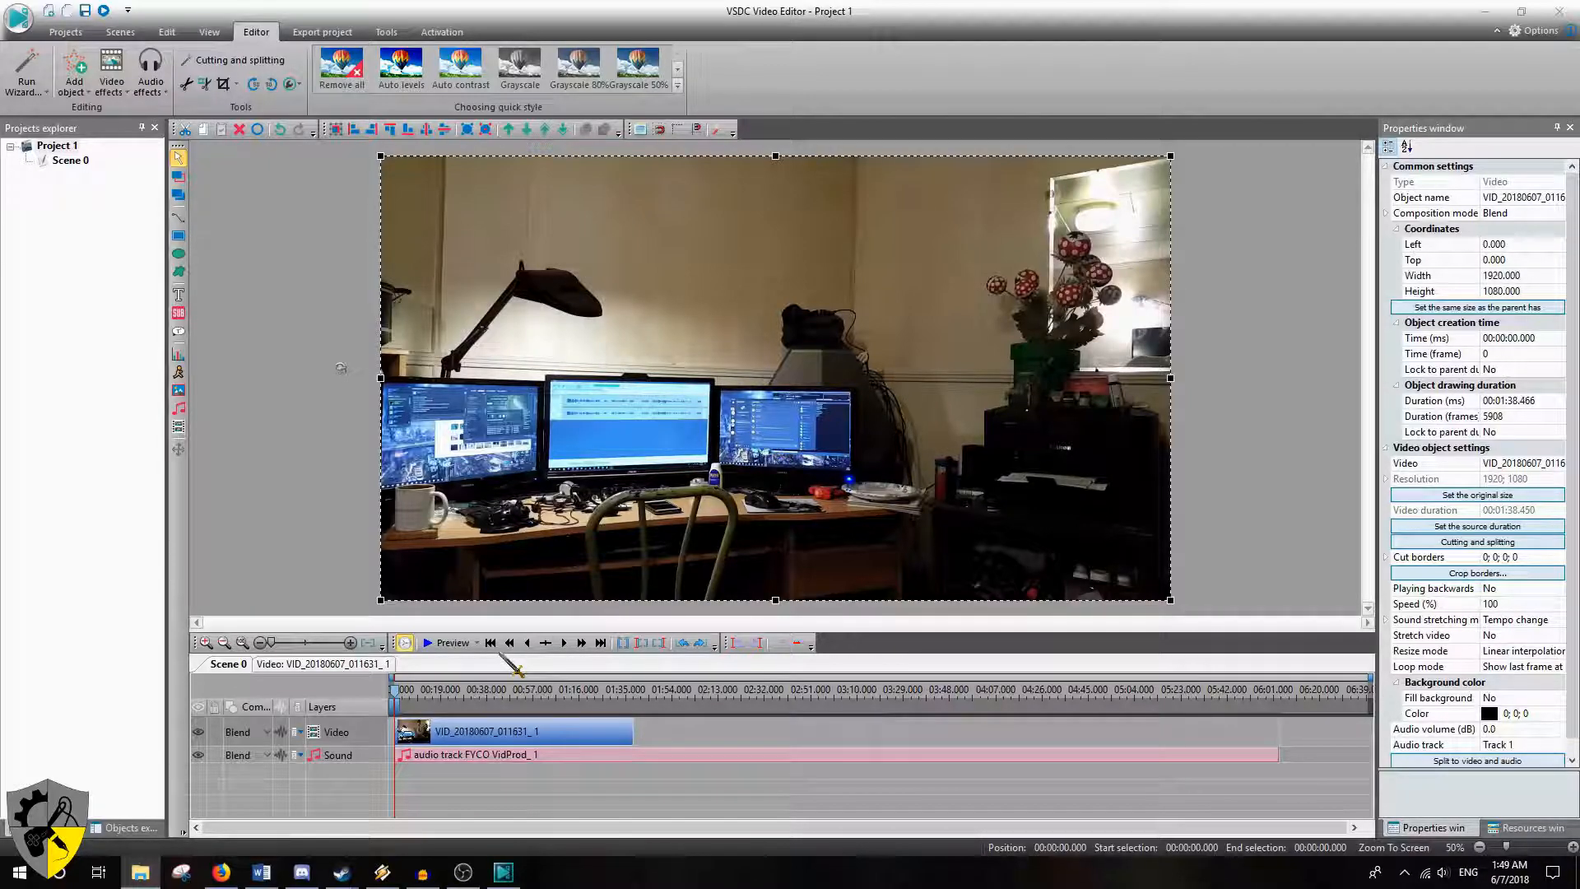
Preview the scene from the beginning to check how the video and the separate audio line up
left_click(452, 643)
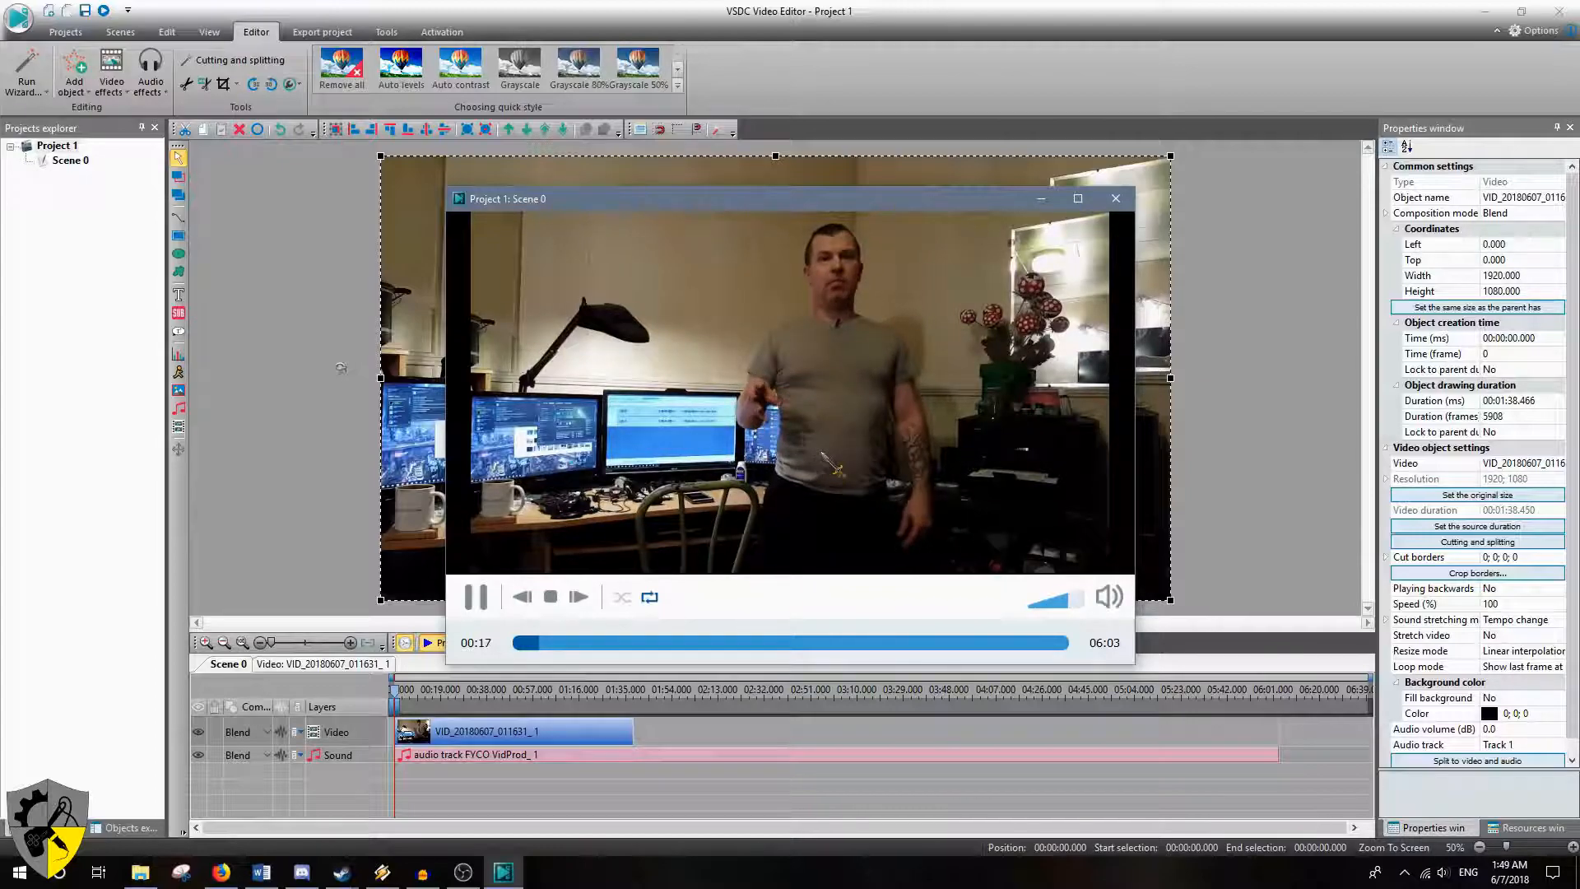
key("space")
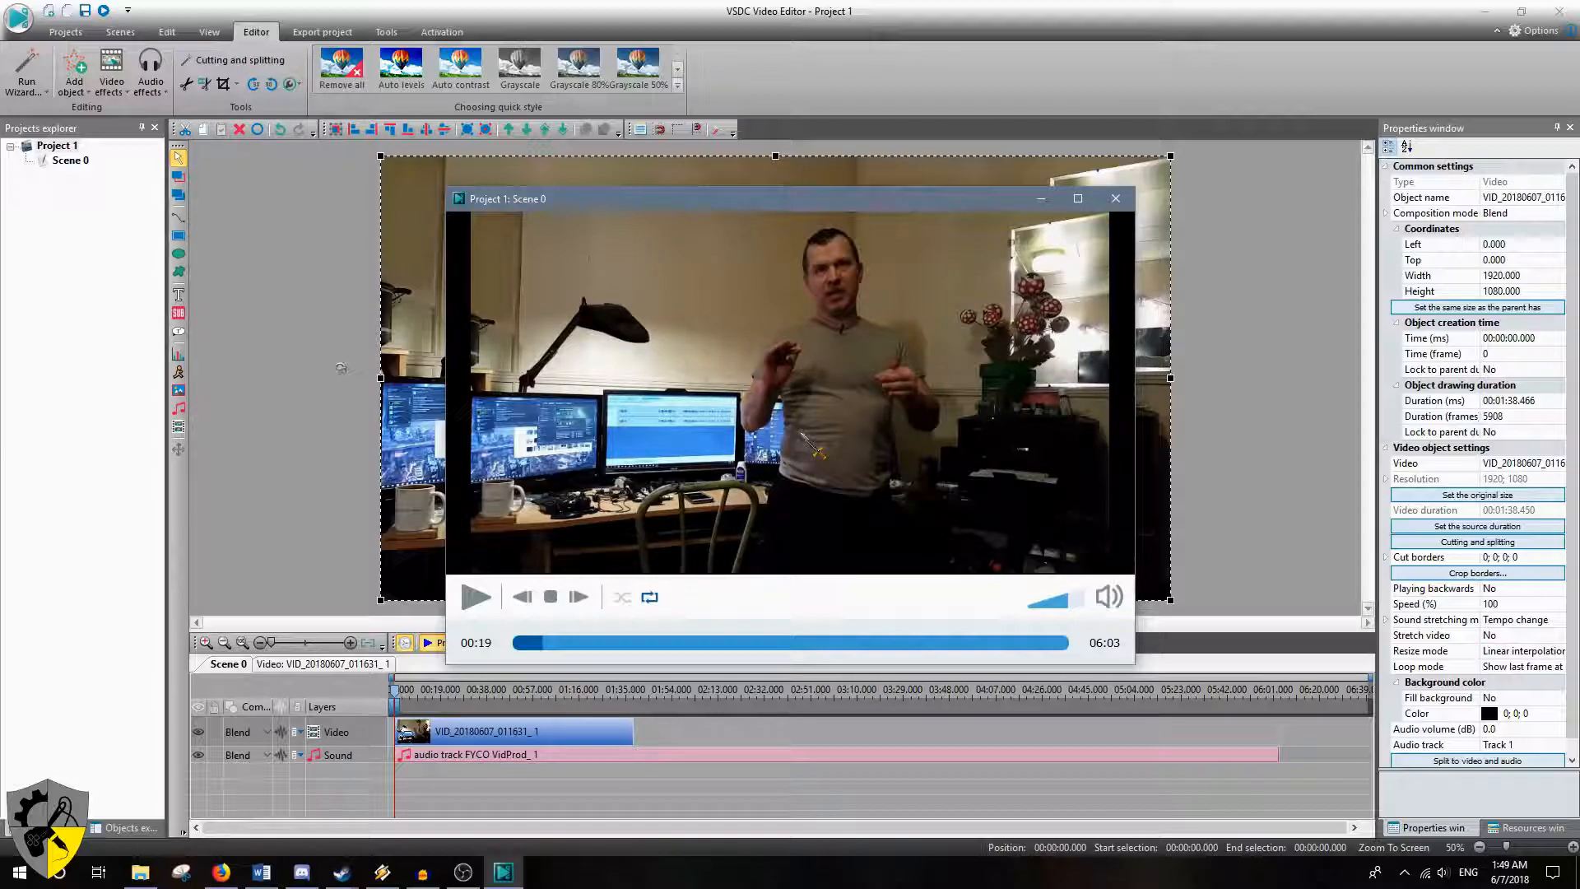
key("space")
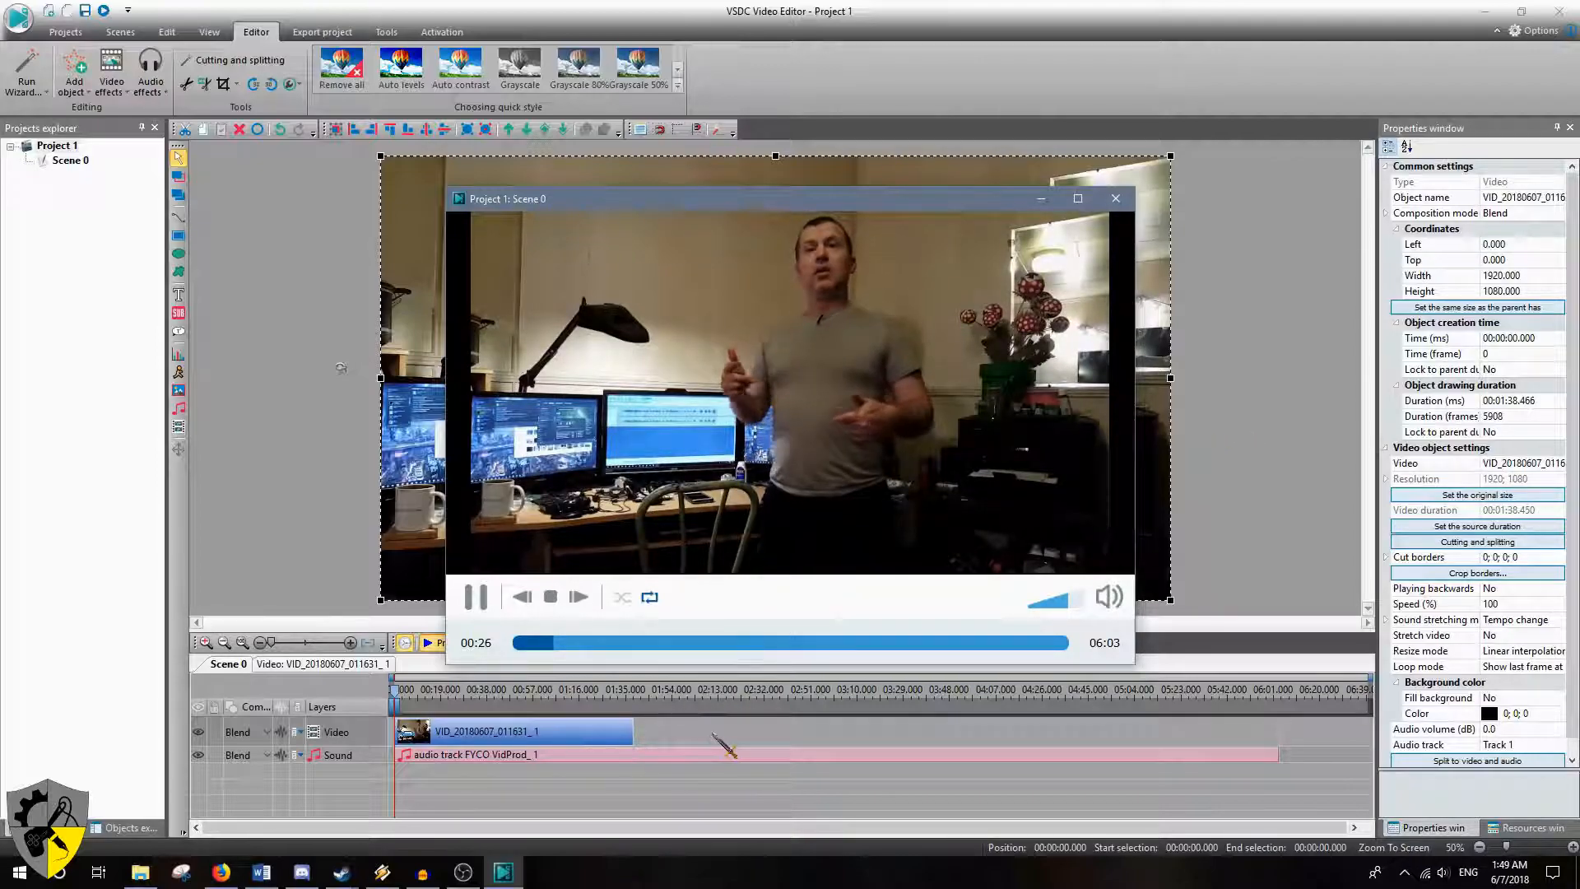
left_click(1116, 198)
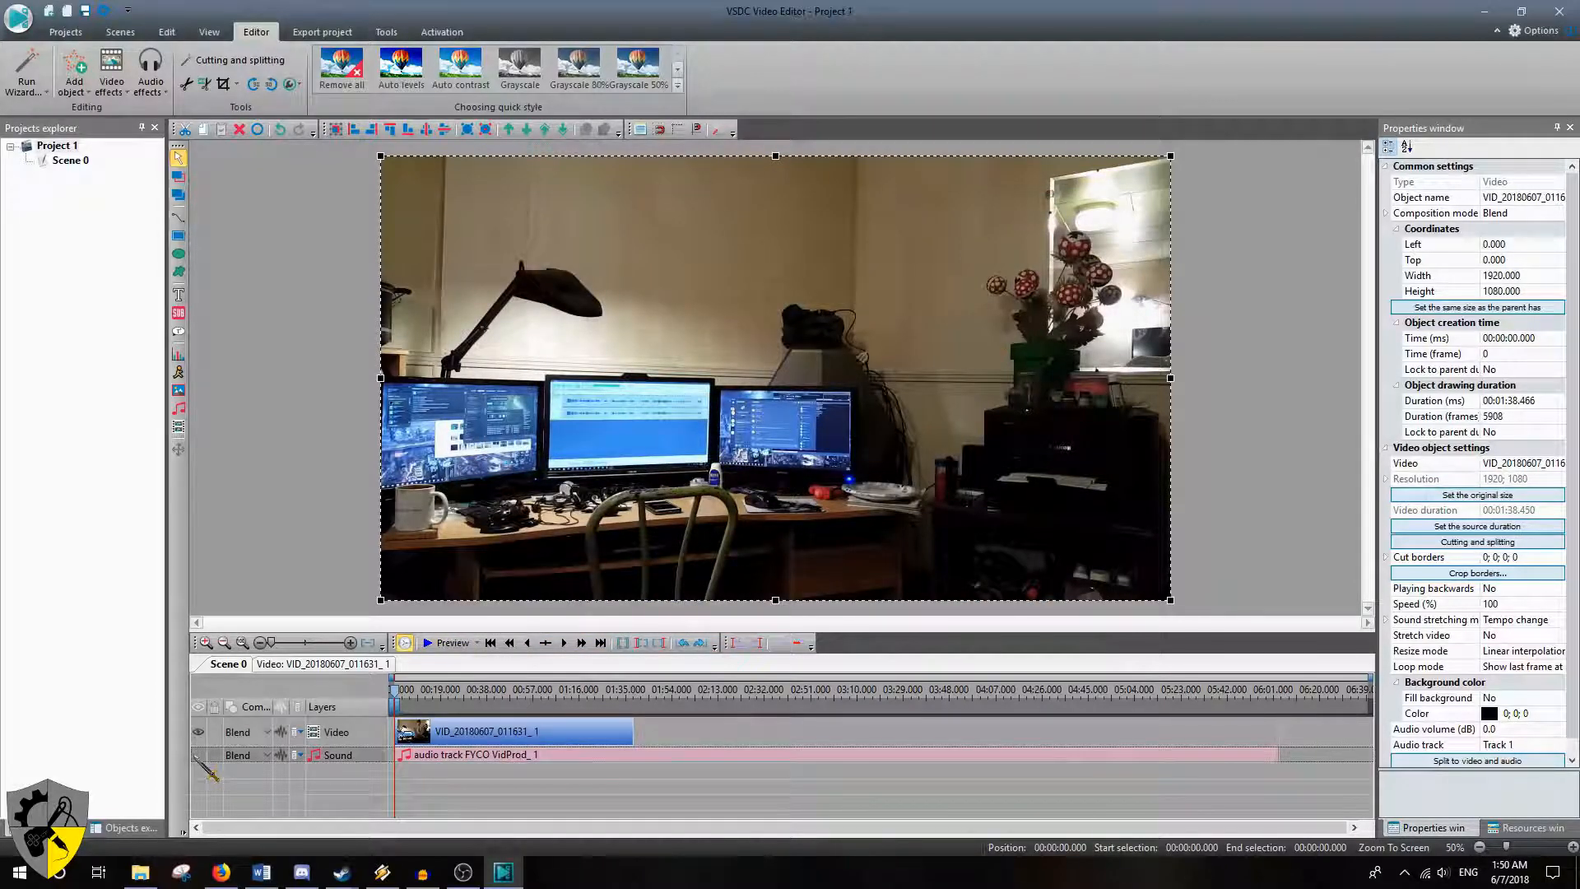
Preview the scene again from about 00:06.750
left_click(410, 696)
left_click(433, 643)
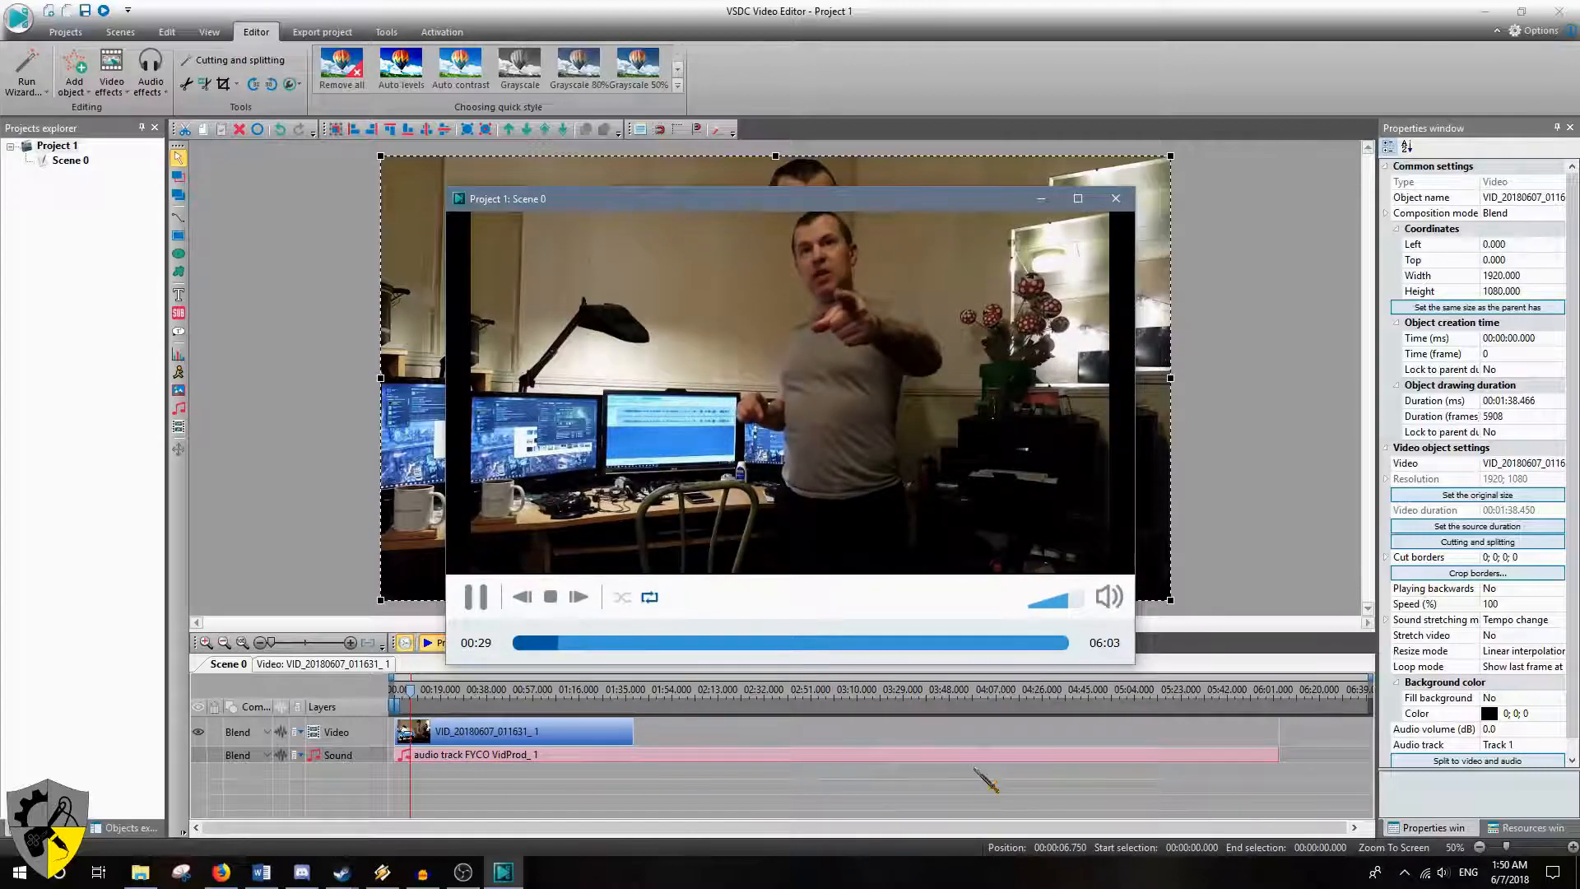
left_click(1116, 199)
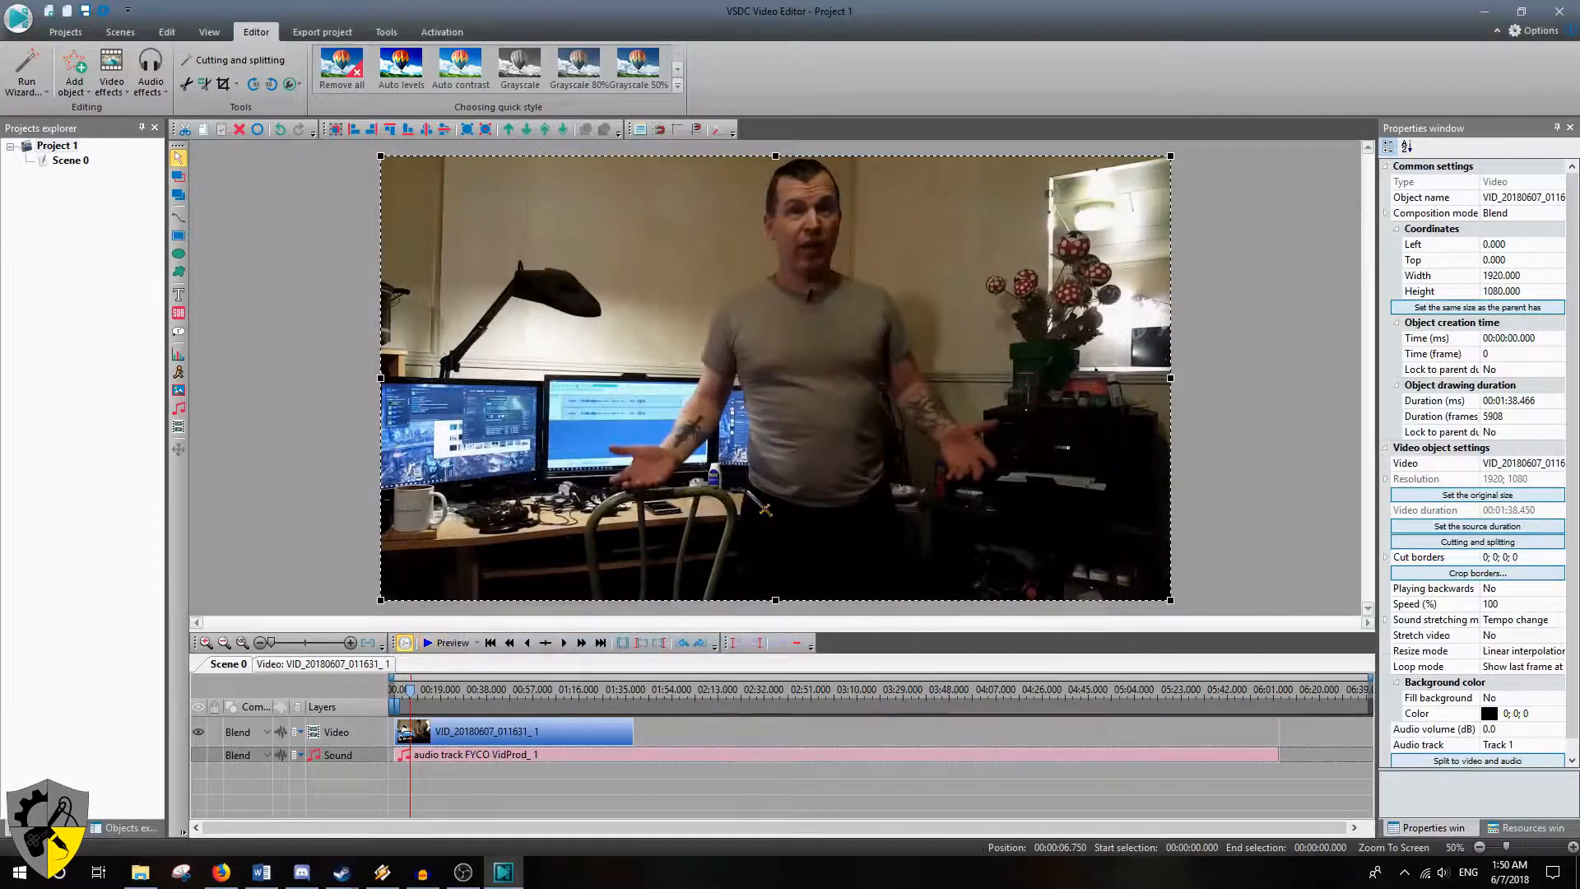
Hide the video layer and preview the audio alone from about 03:08, skipping ahead to find the matching passage
left_click(198, 731)
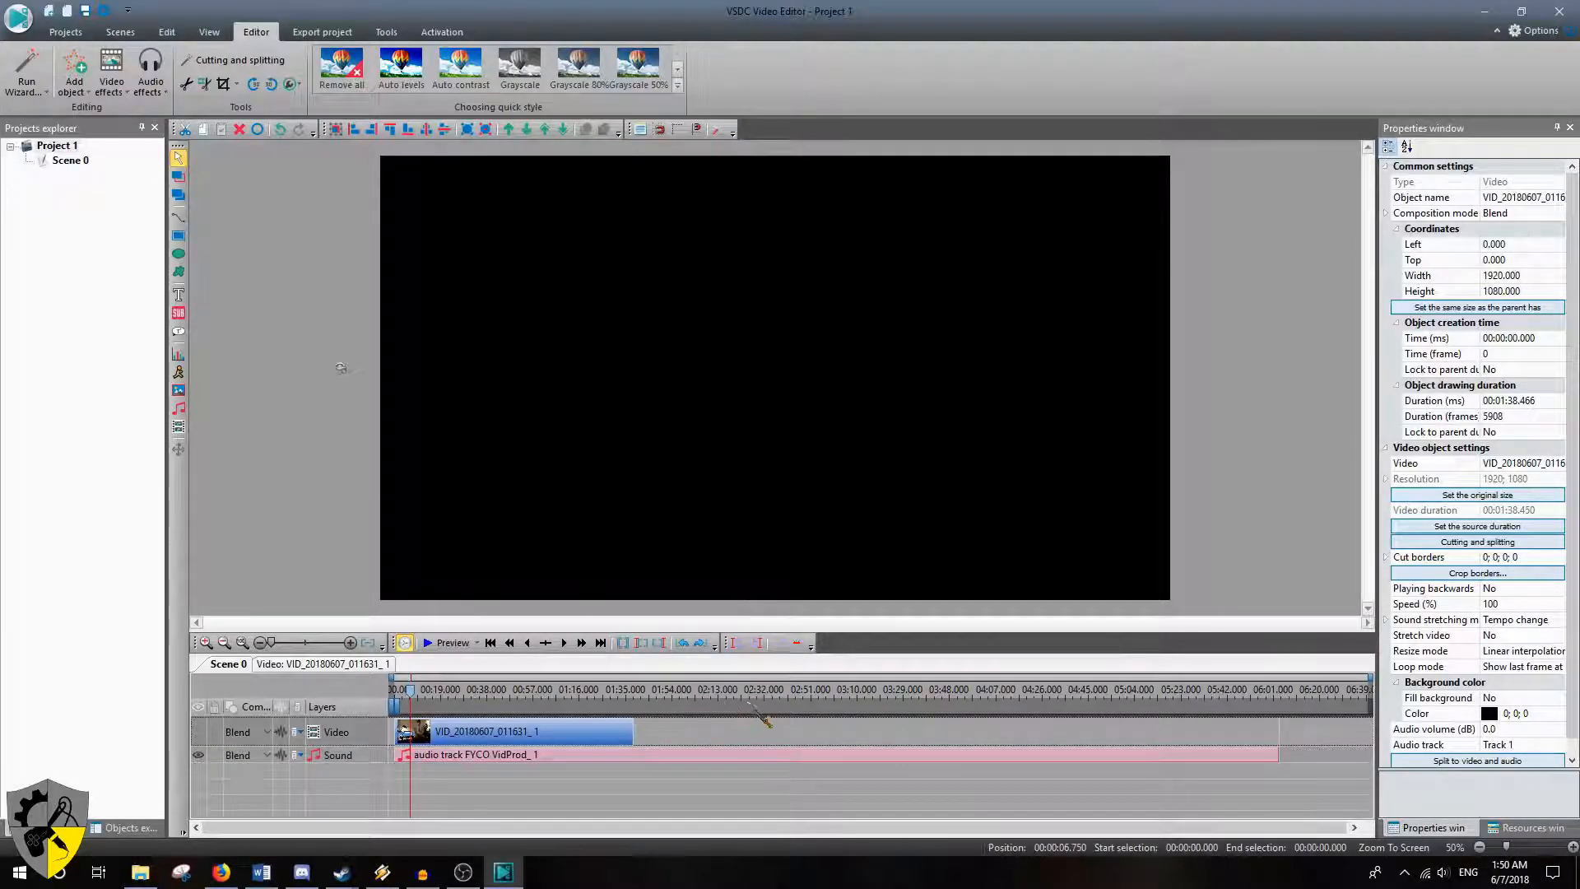
left_click(854, 694)
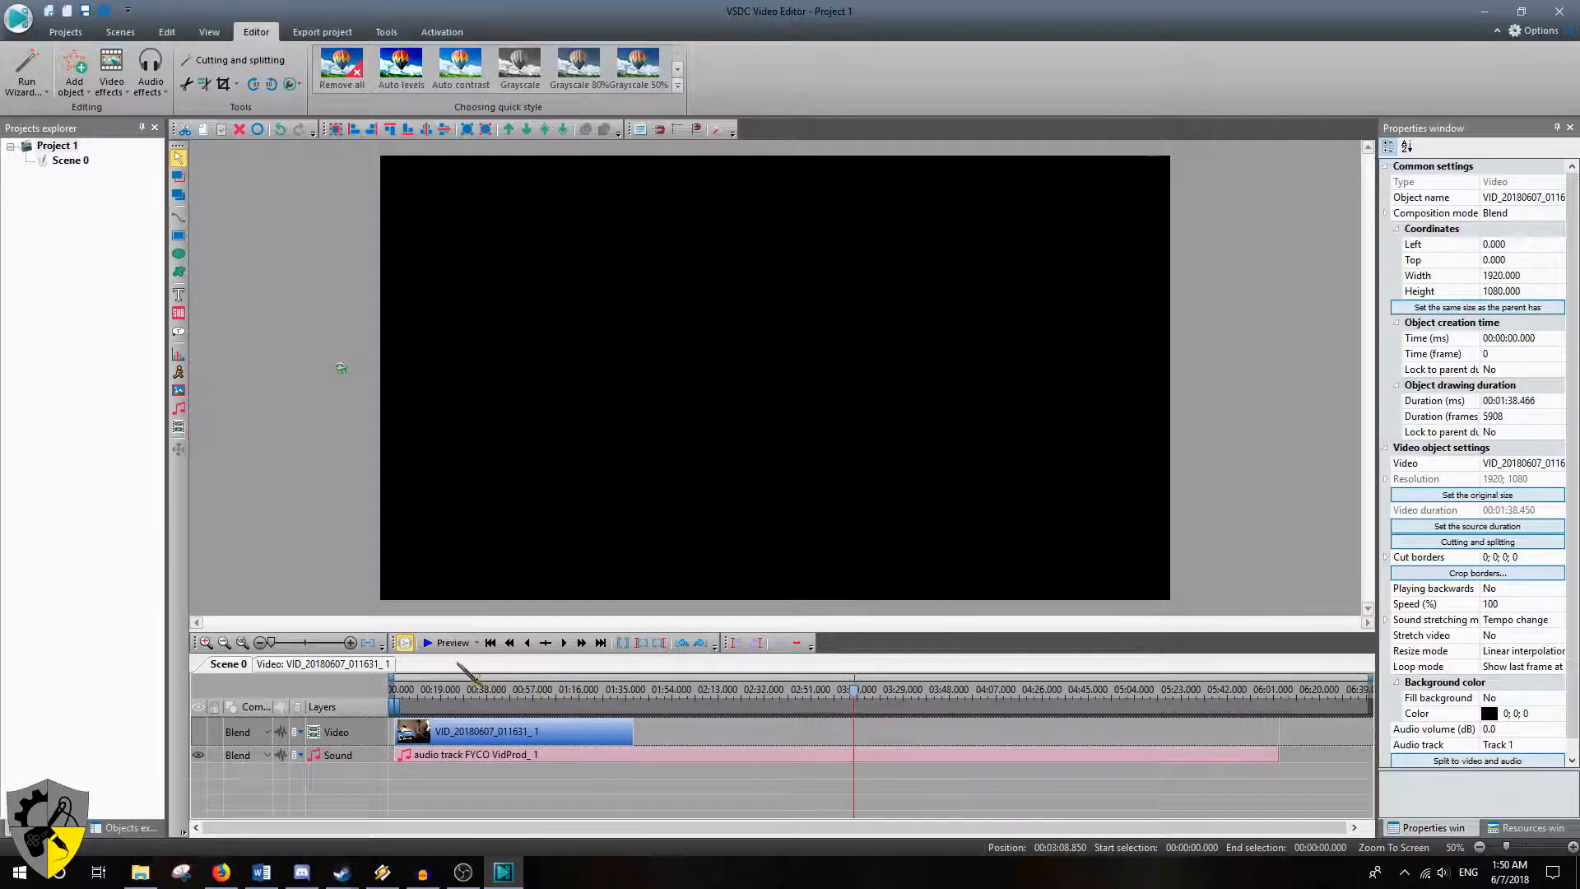
left_click(449, 642)
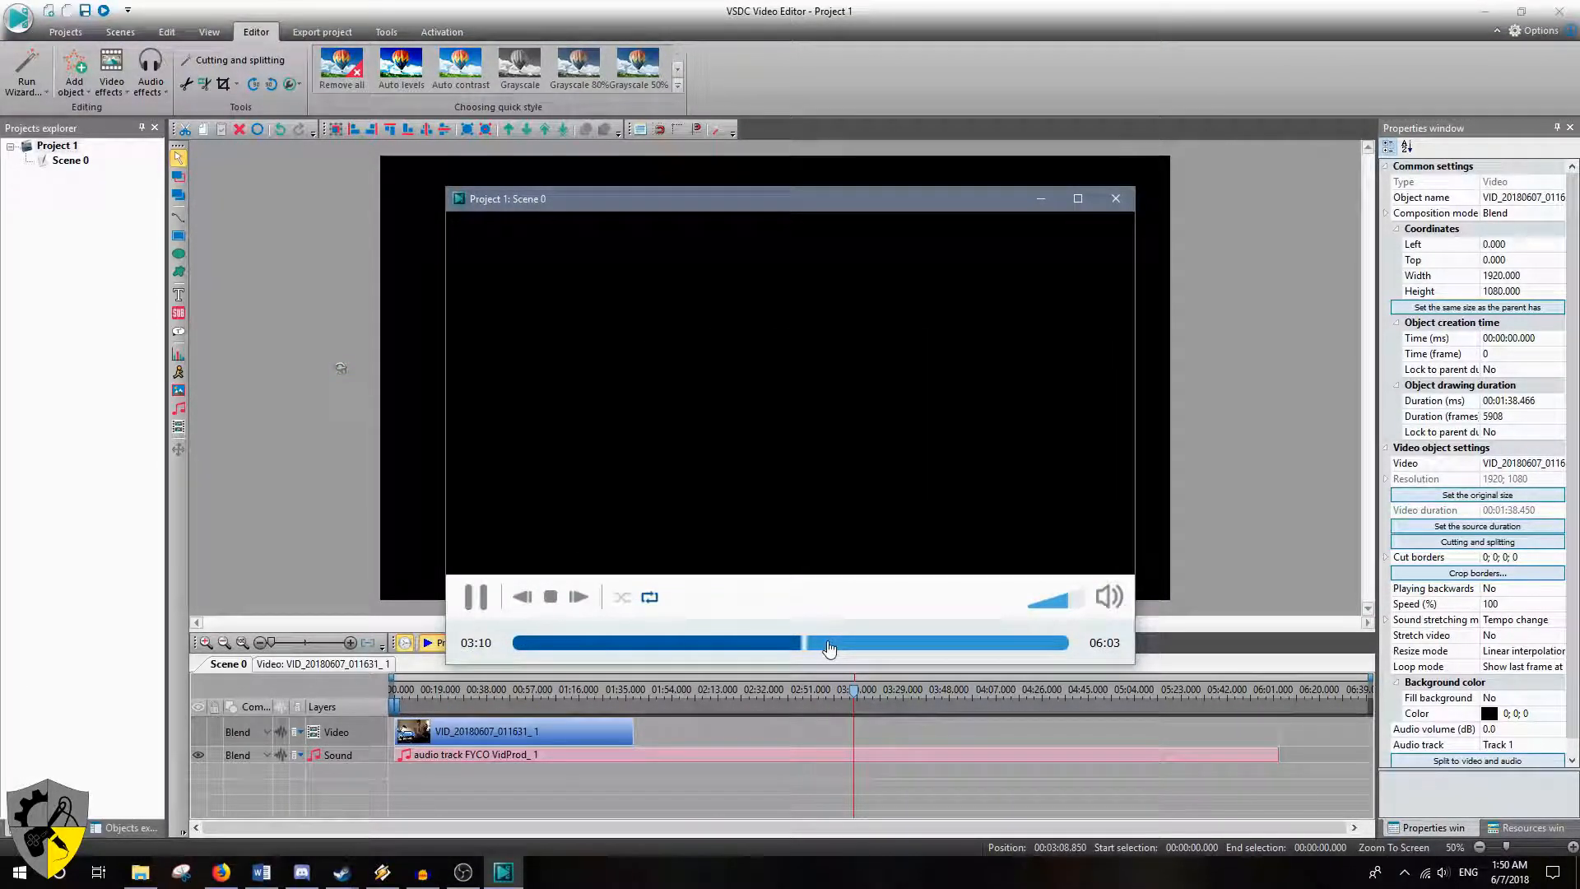
left_click(834, 643)
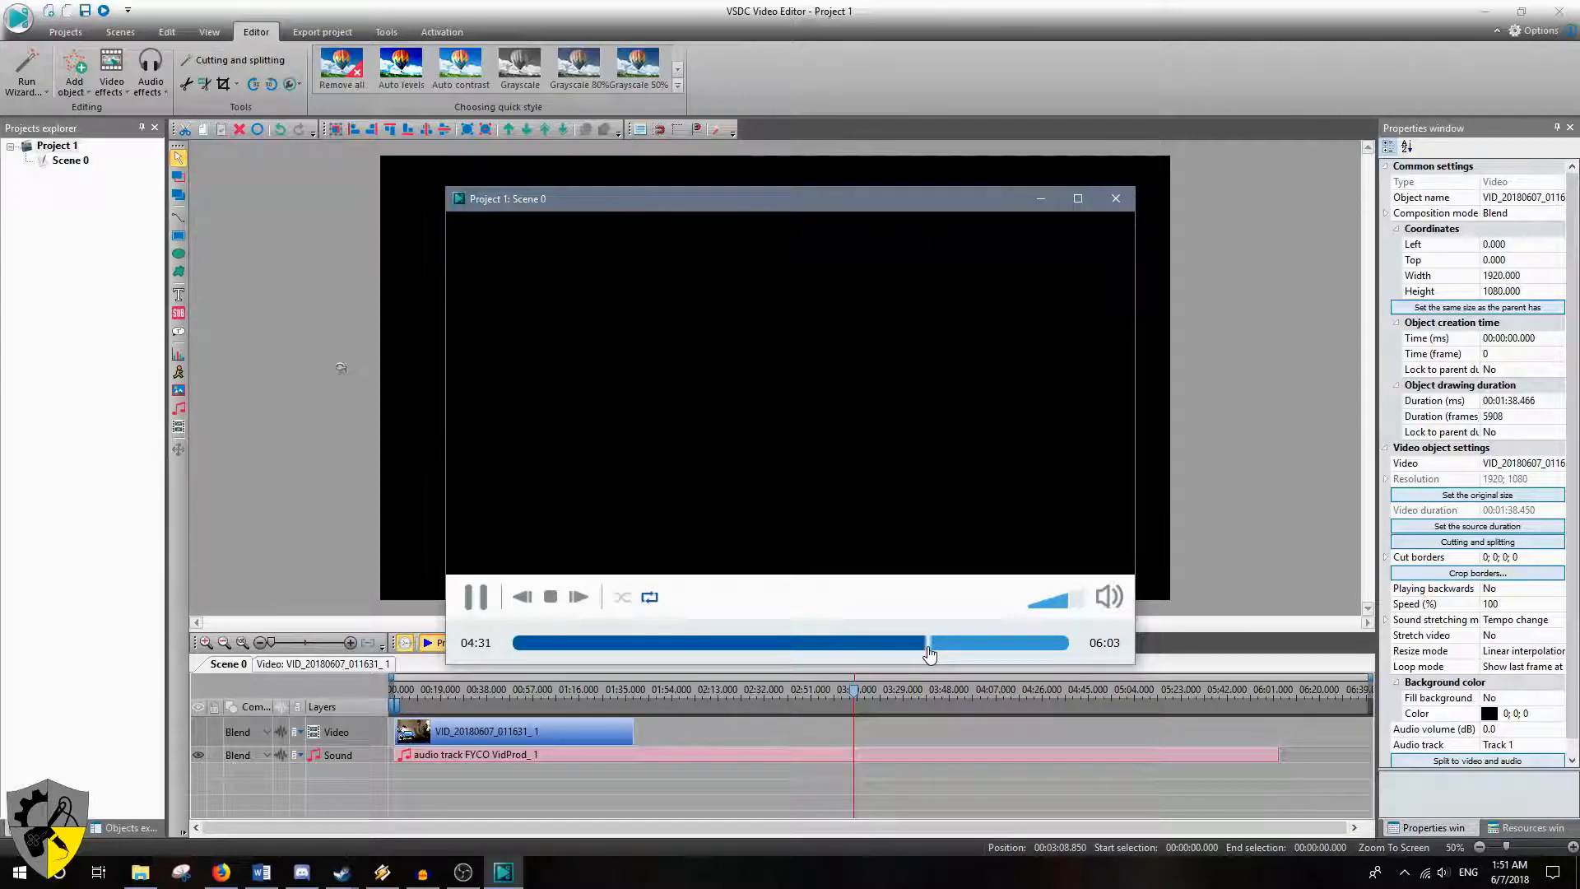
left_click(1116, 198)
Place the timeline cursor at about 04:28.933 and preview the audio from there
left_click_drag(858, 696, 1052, 745)
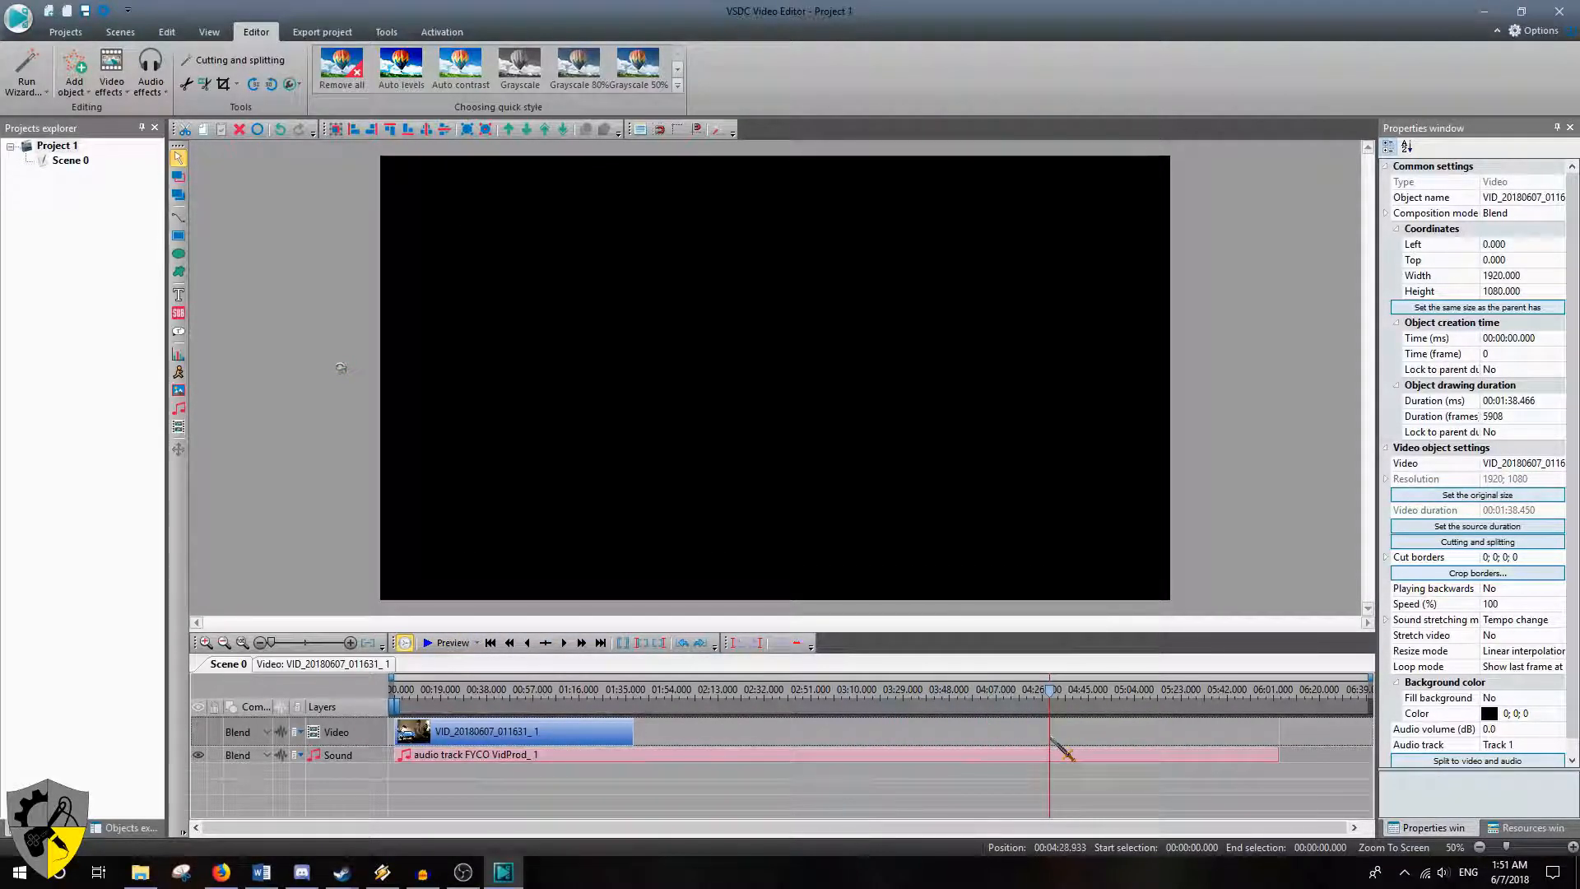
left_click(454, 643)
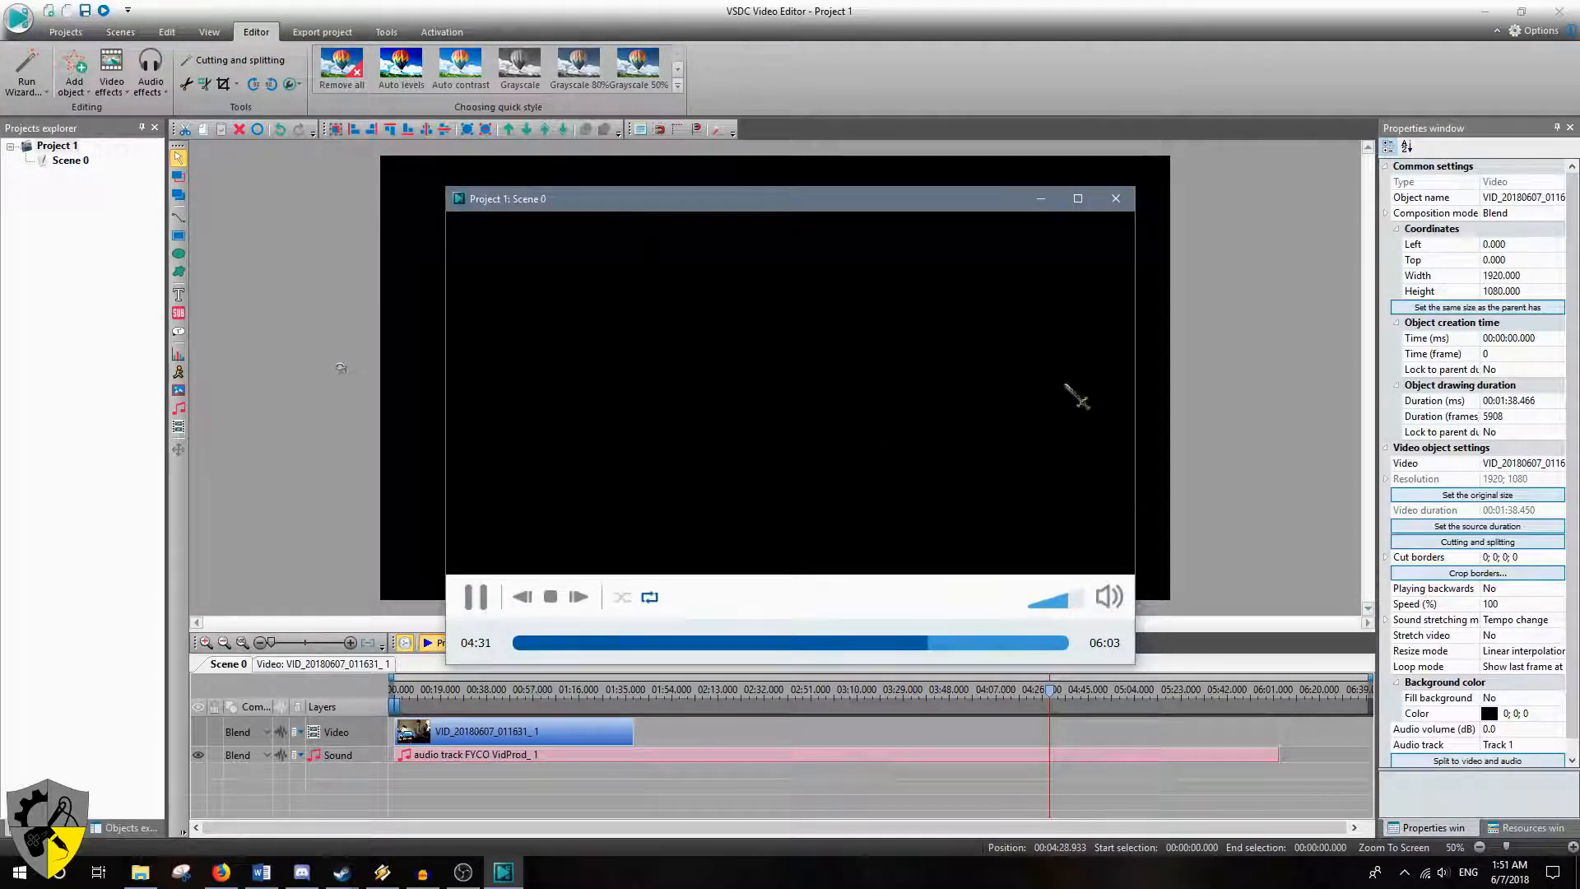
left_click(1116, 198)
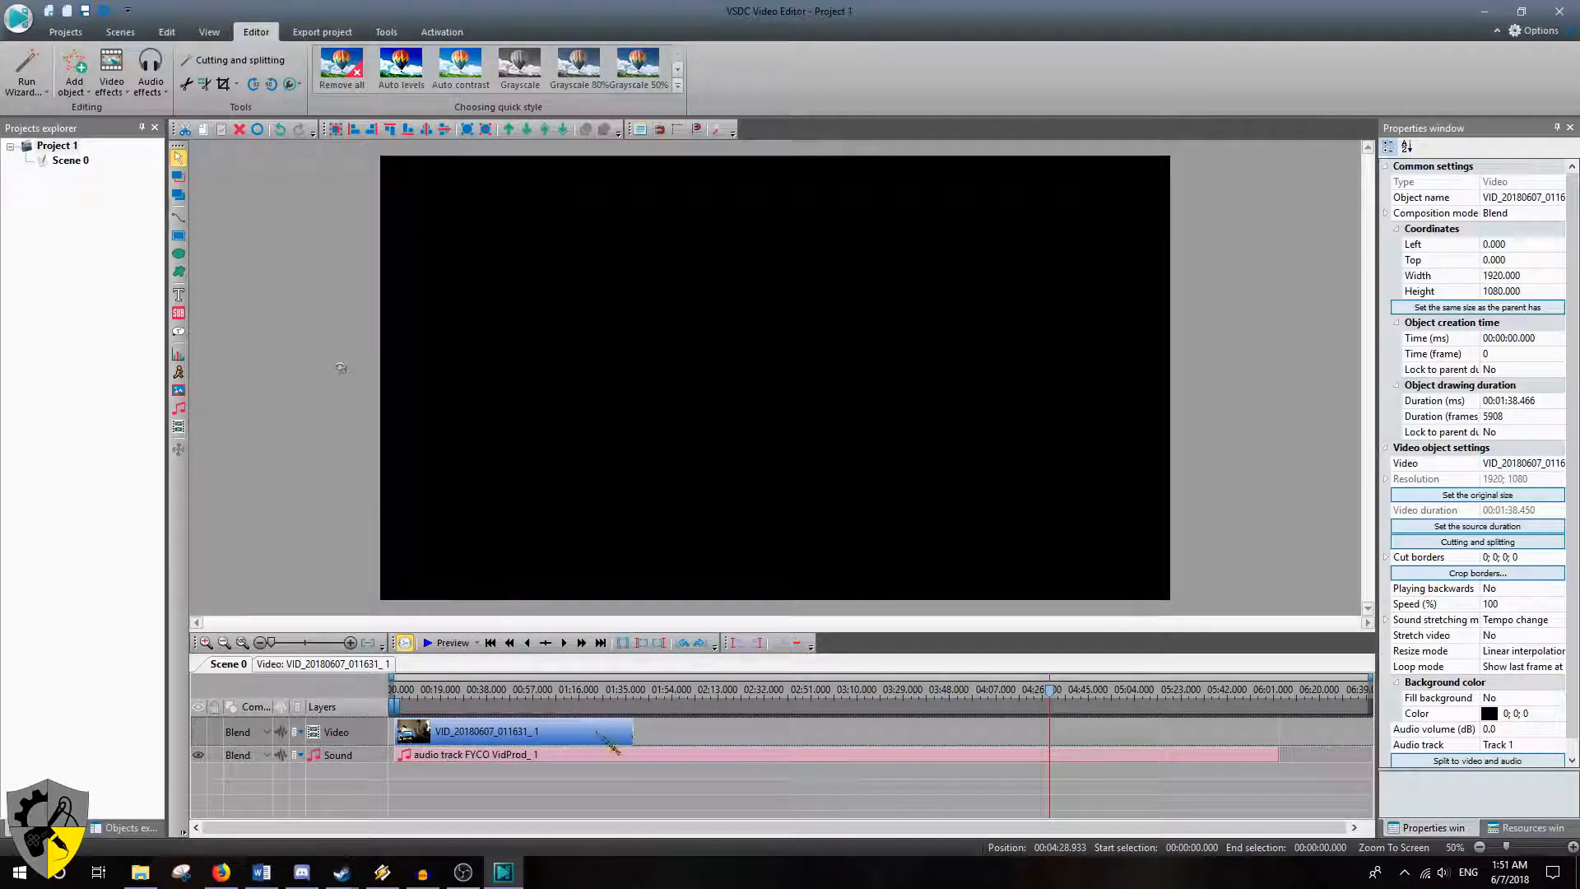
Show the video layer and move the video clip along the timeline to start at about 03:49.066
left_click_drag(441, 733, 1057, 741)
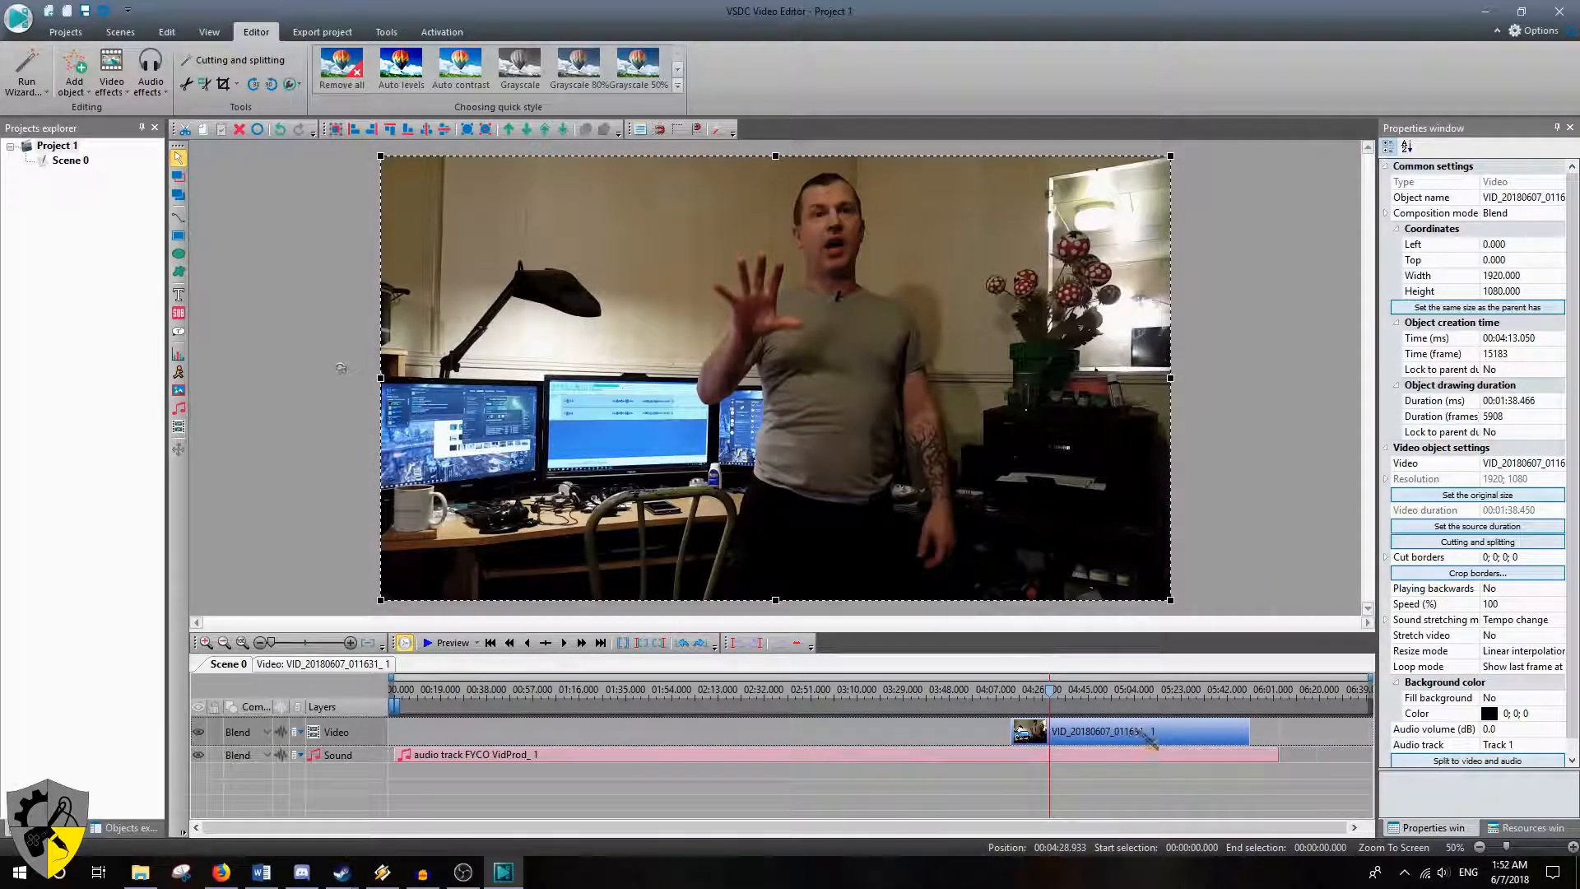
left_click_drag(1137, 743, 1112, 740)
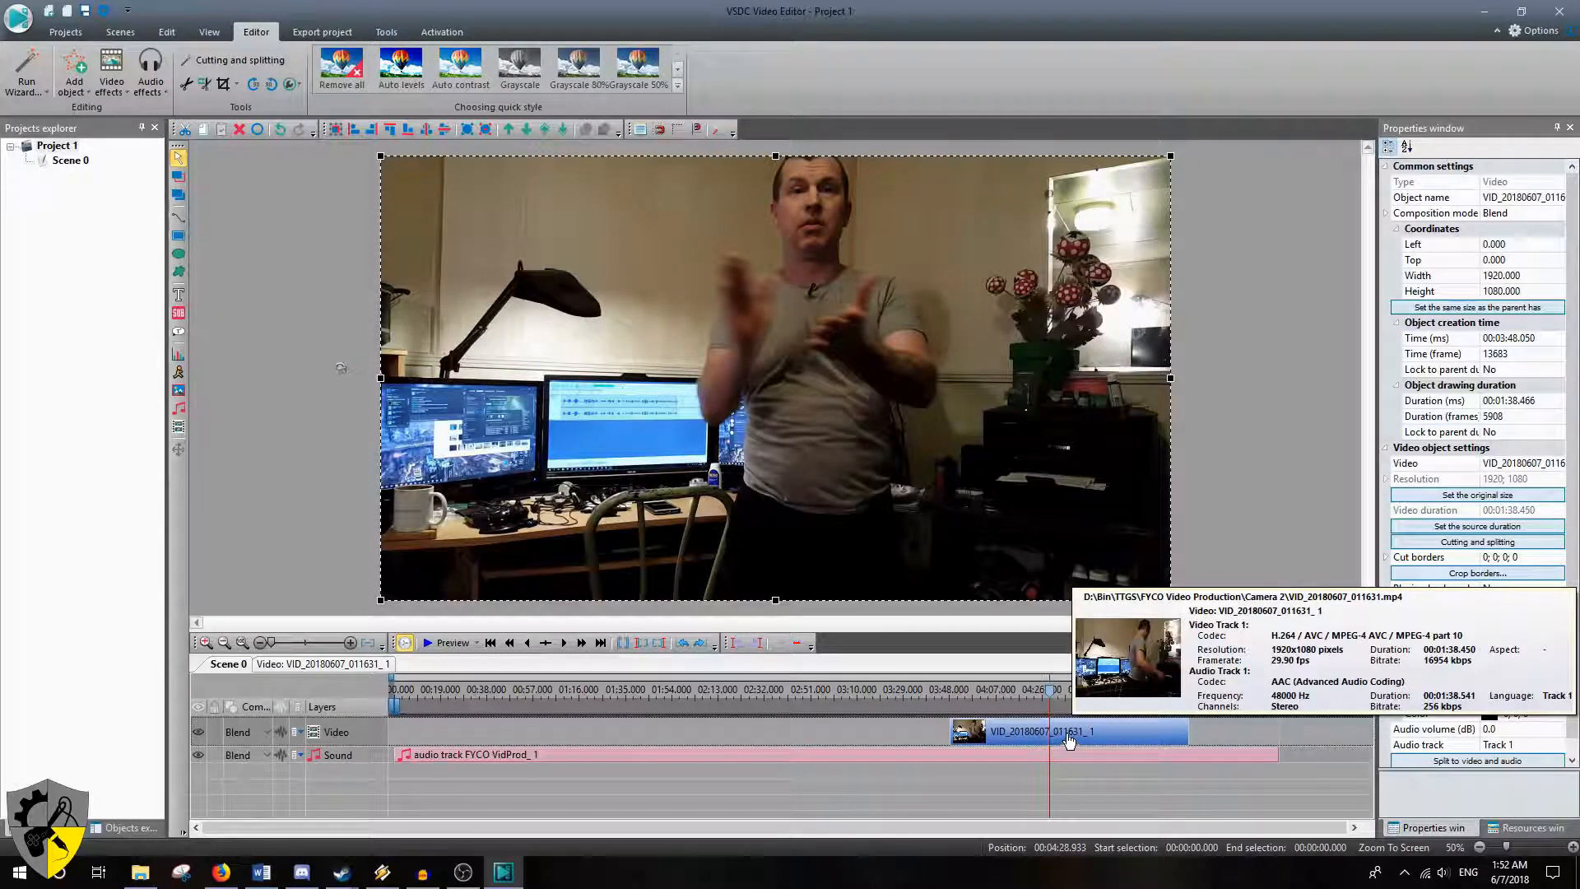
left_click_drag(1067, 740, 1070, 741)
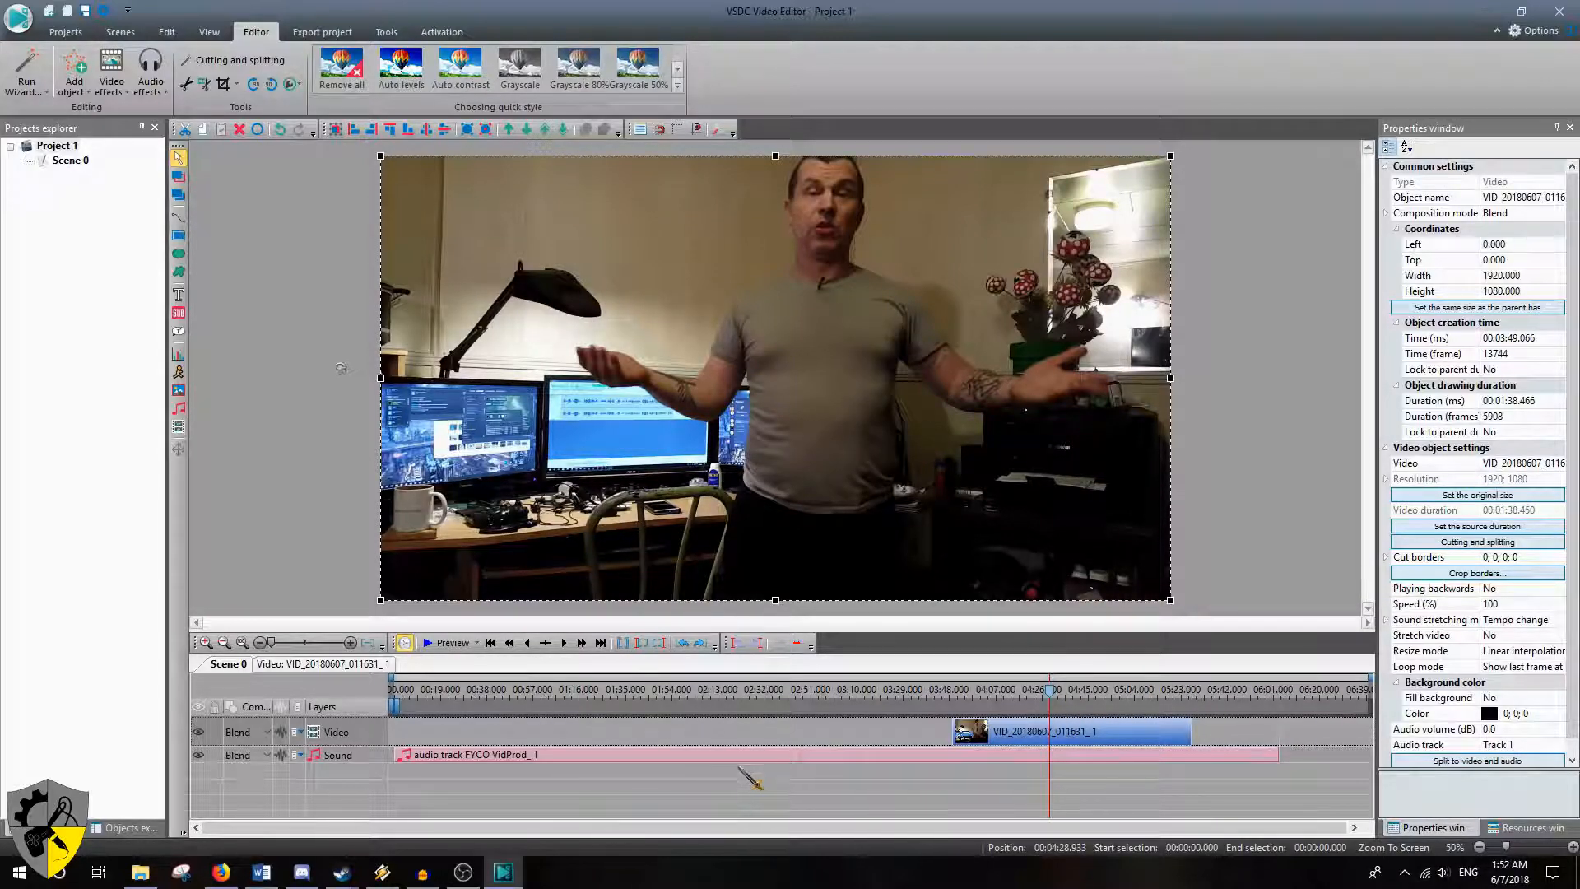
Adjust the system volume and preview the repositioned video clip against the audio
key("XF86AudioLowerVolume")
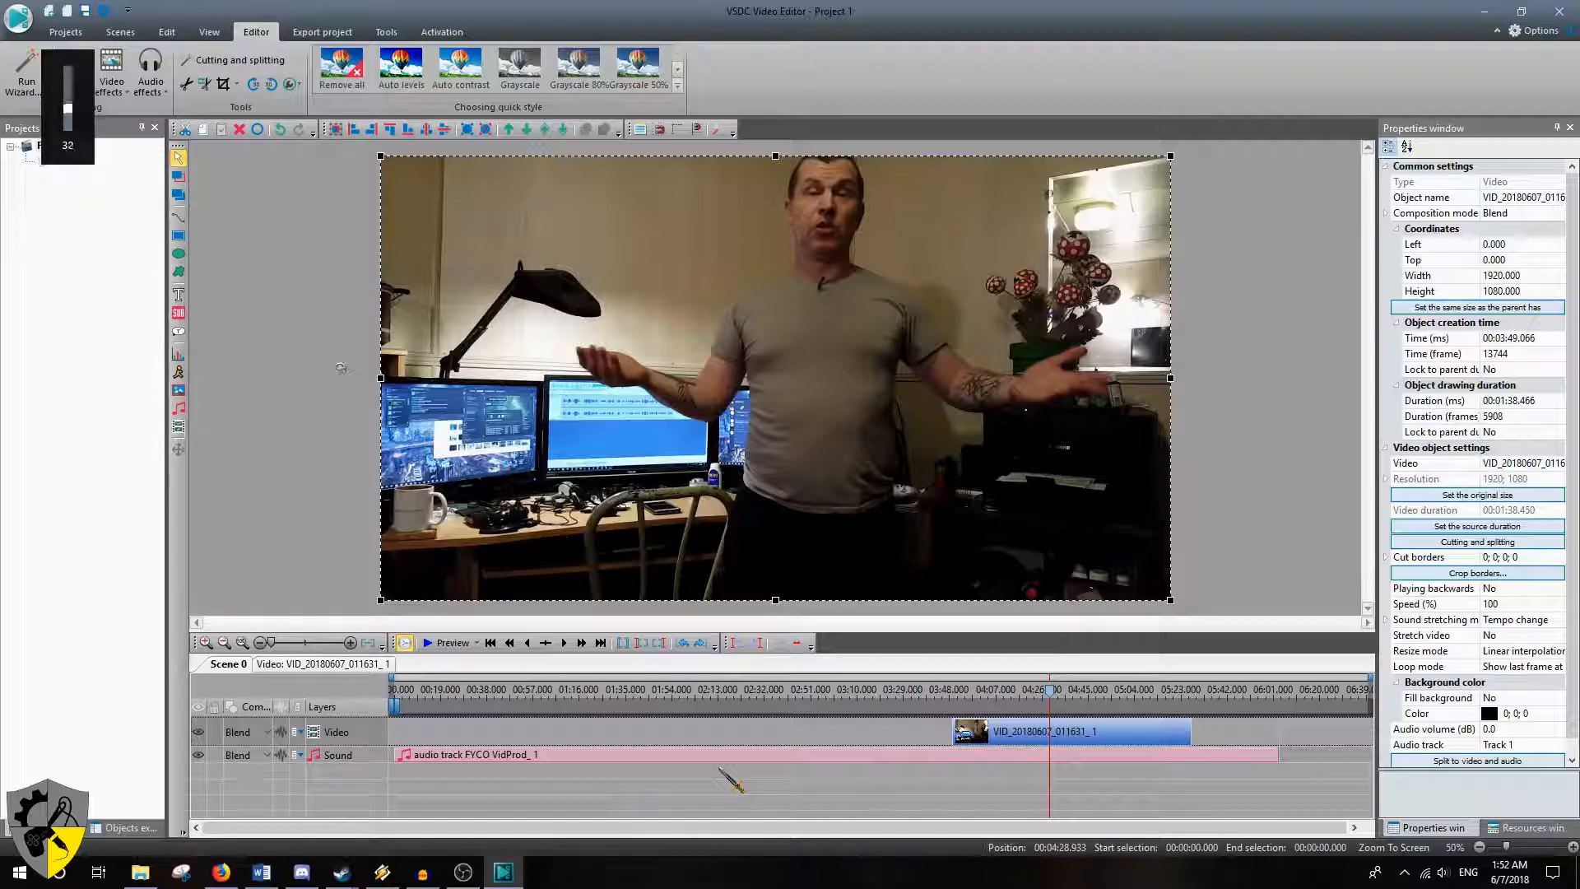
key("XF86AudioRaiseVolume")
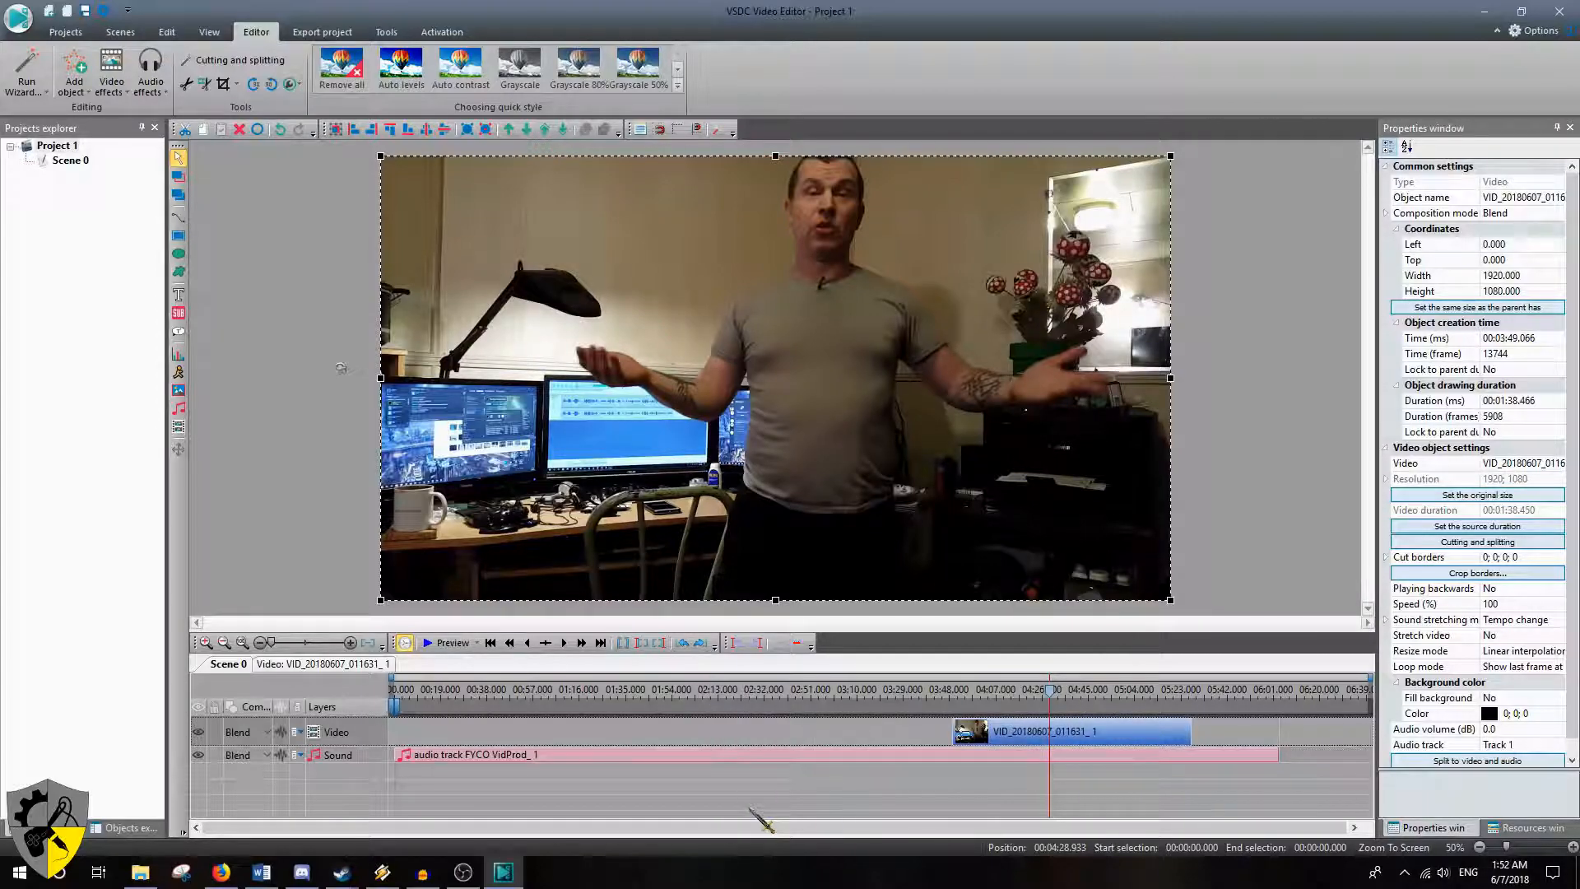
left_click(450, 649)
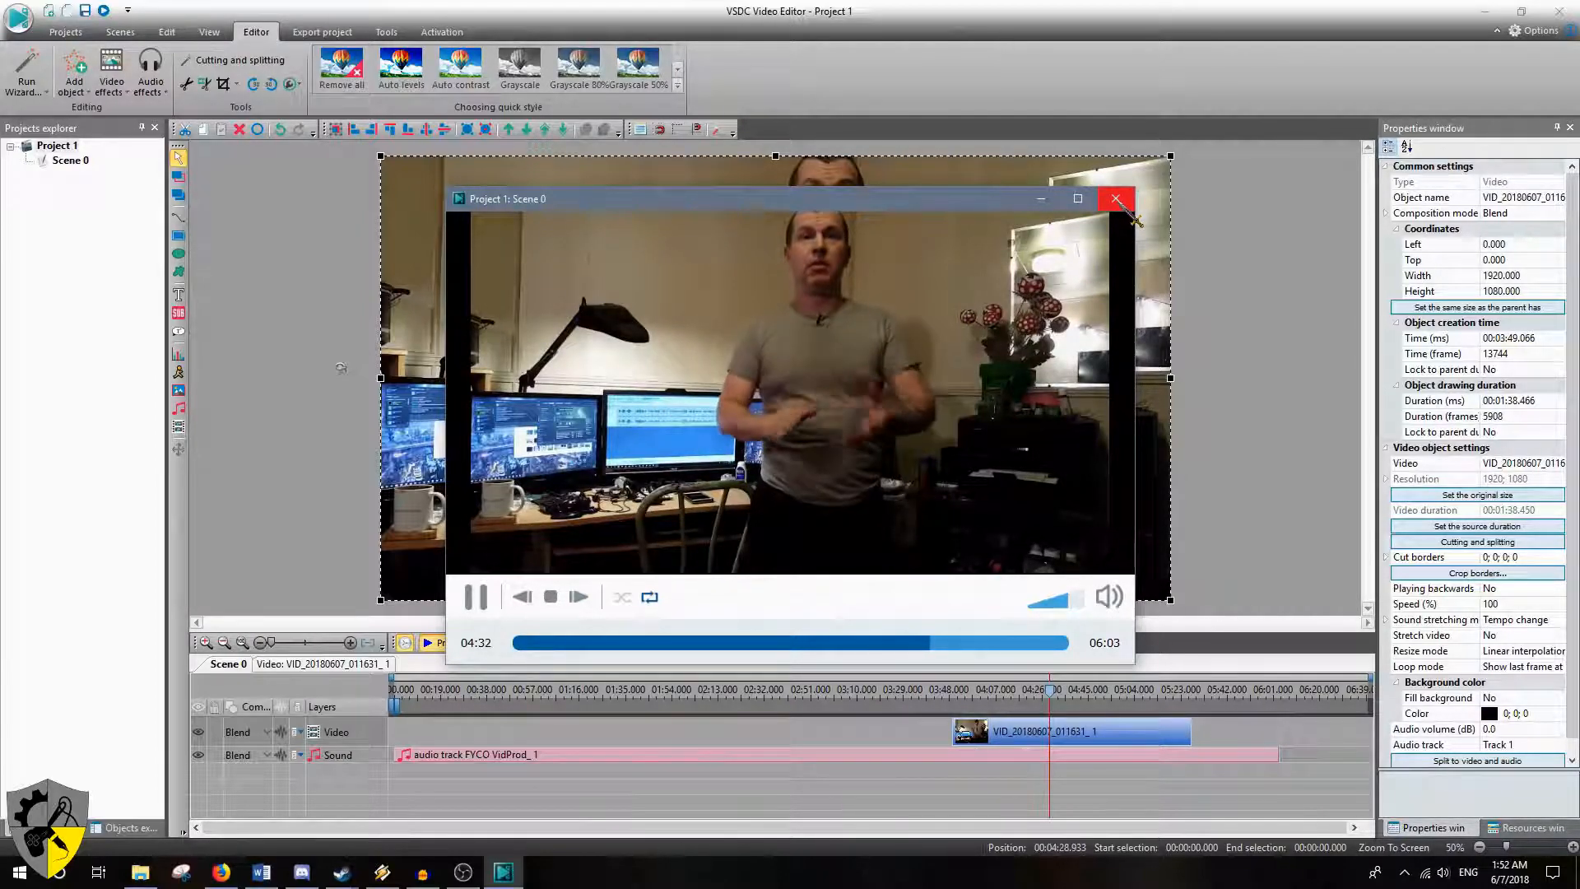
left_click(1130, 210)
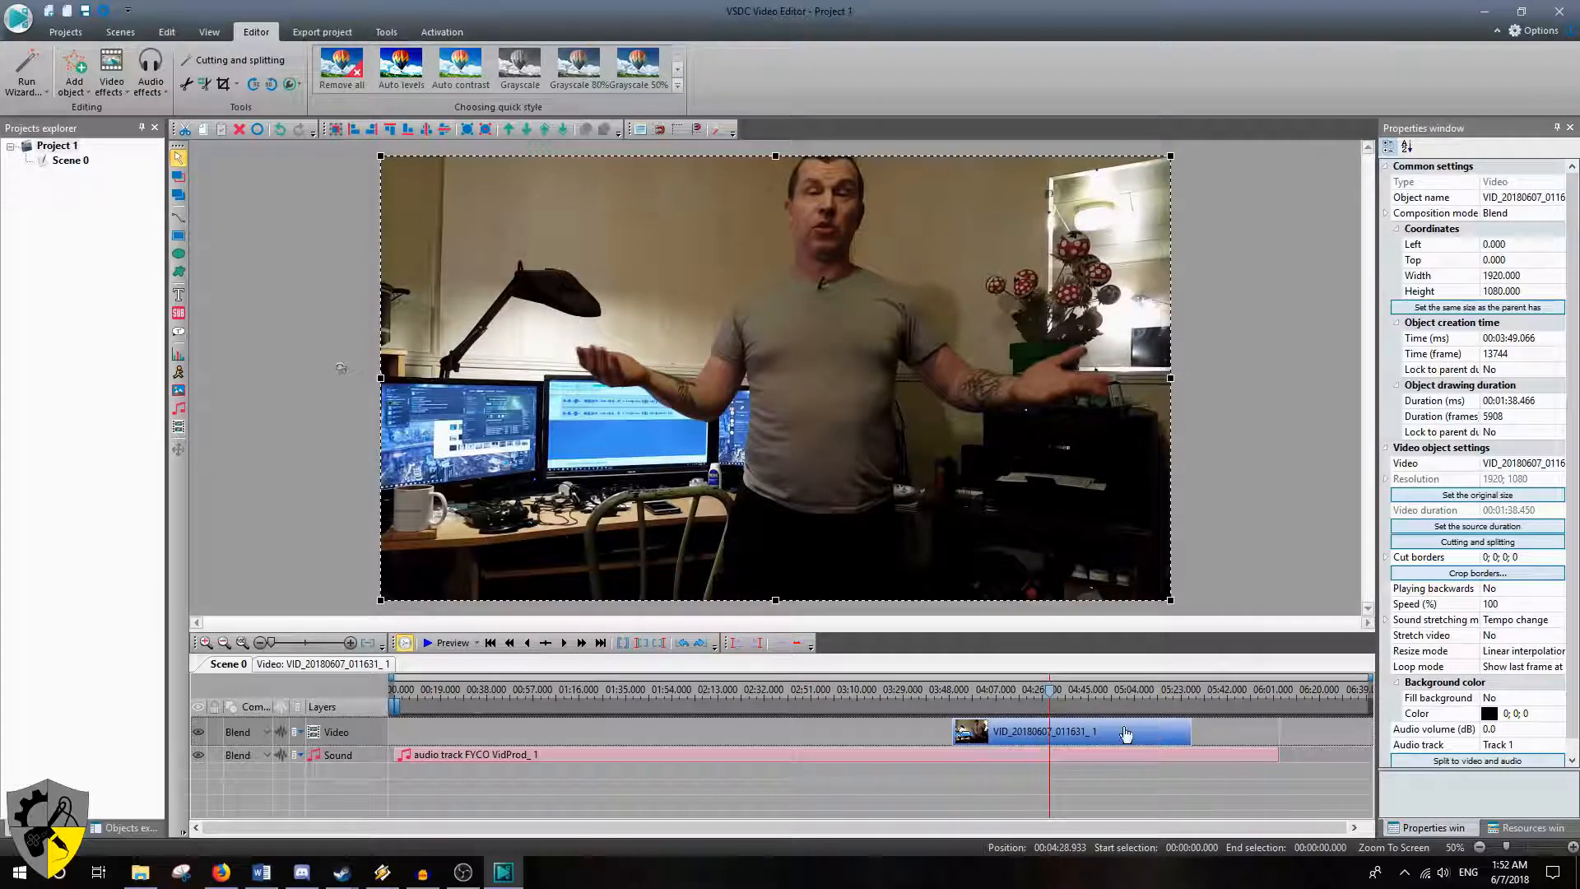
Nudge the video clip to start at about 03:49.750 and preview its sync with the audio
left_click_drag(1092, 735, 1094, 738)
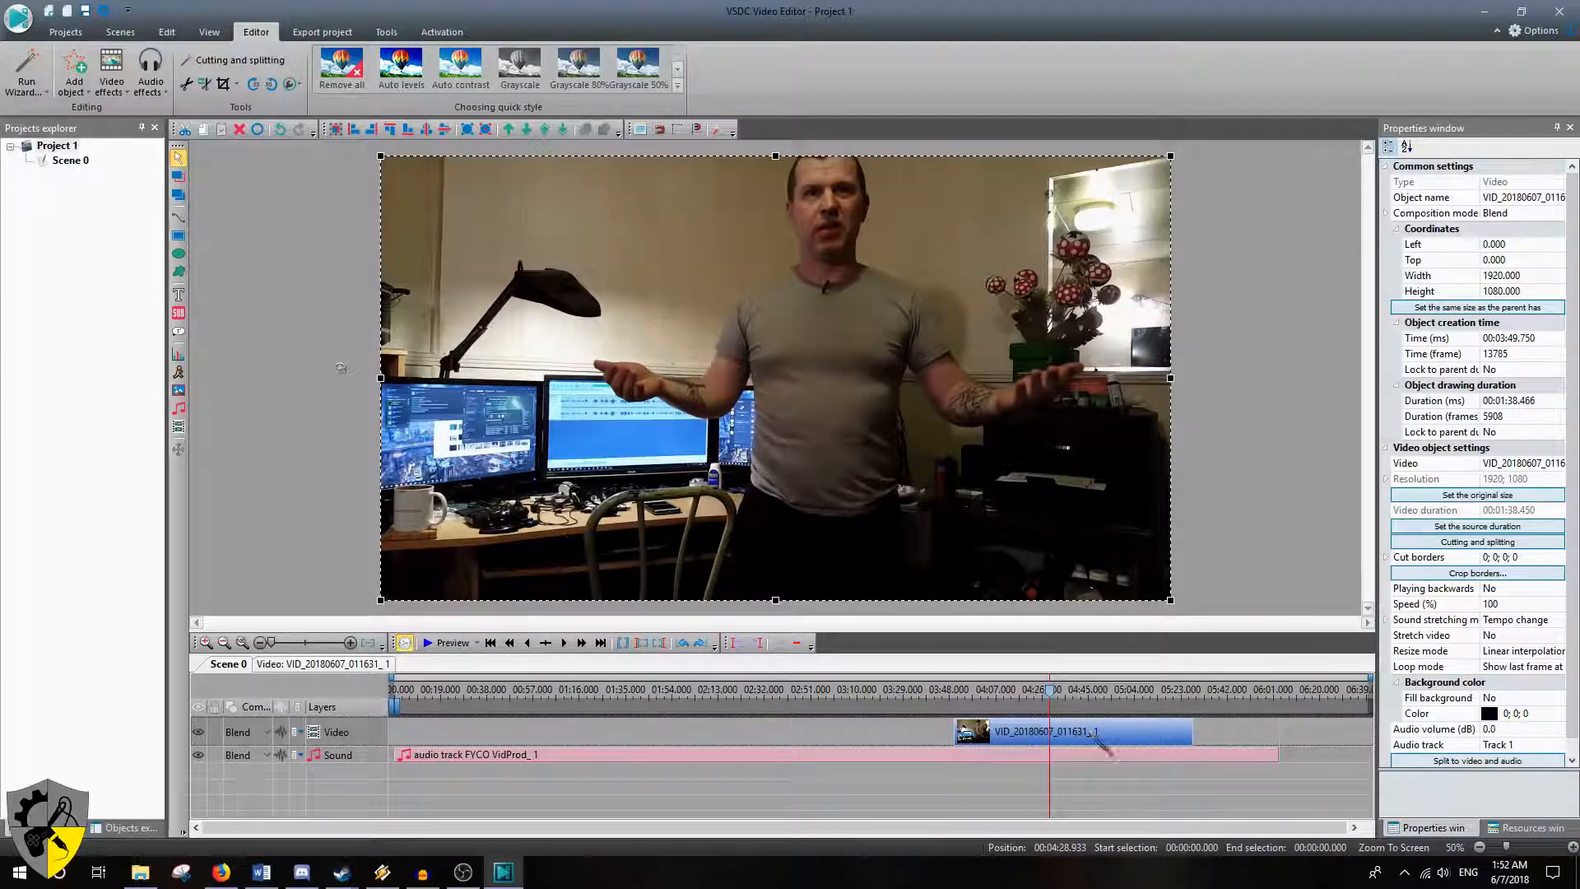
left_click(443, 643)
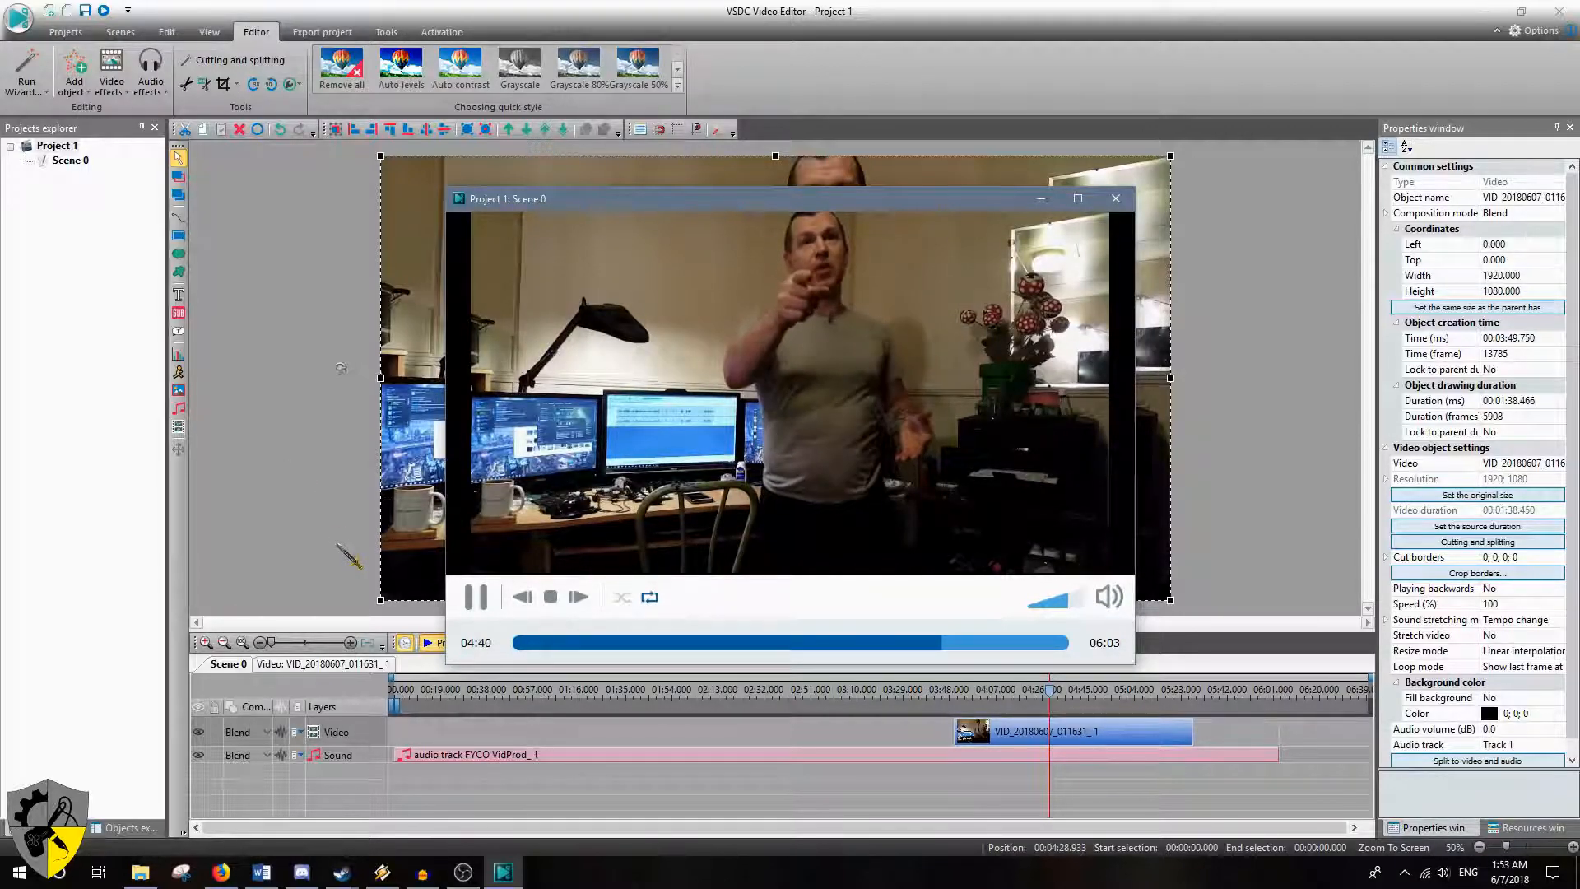
left_click(1116, 198)
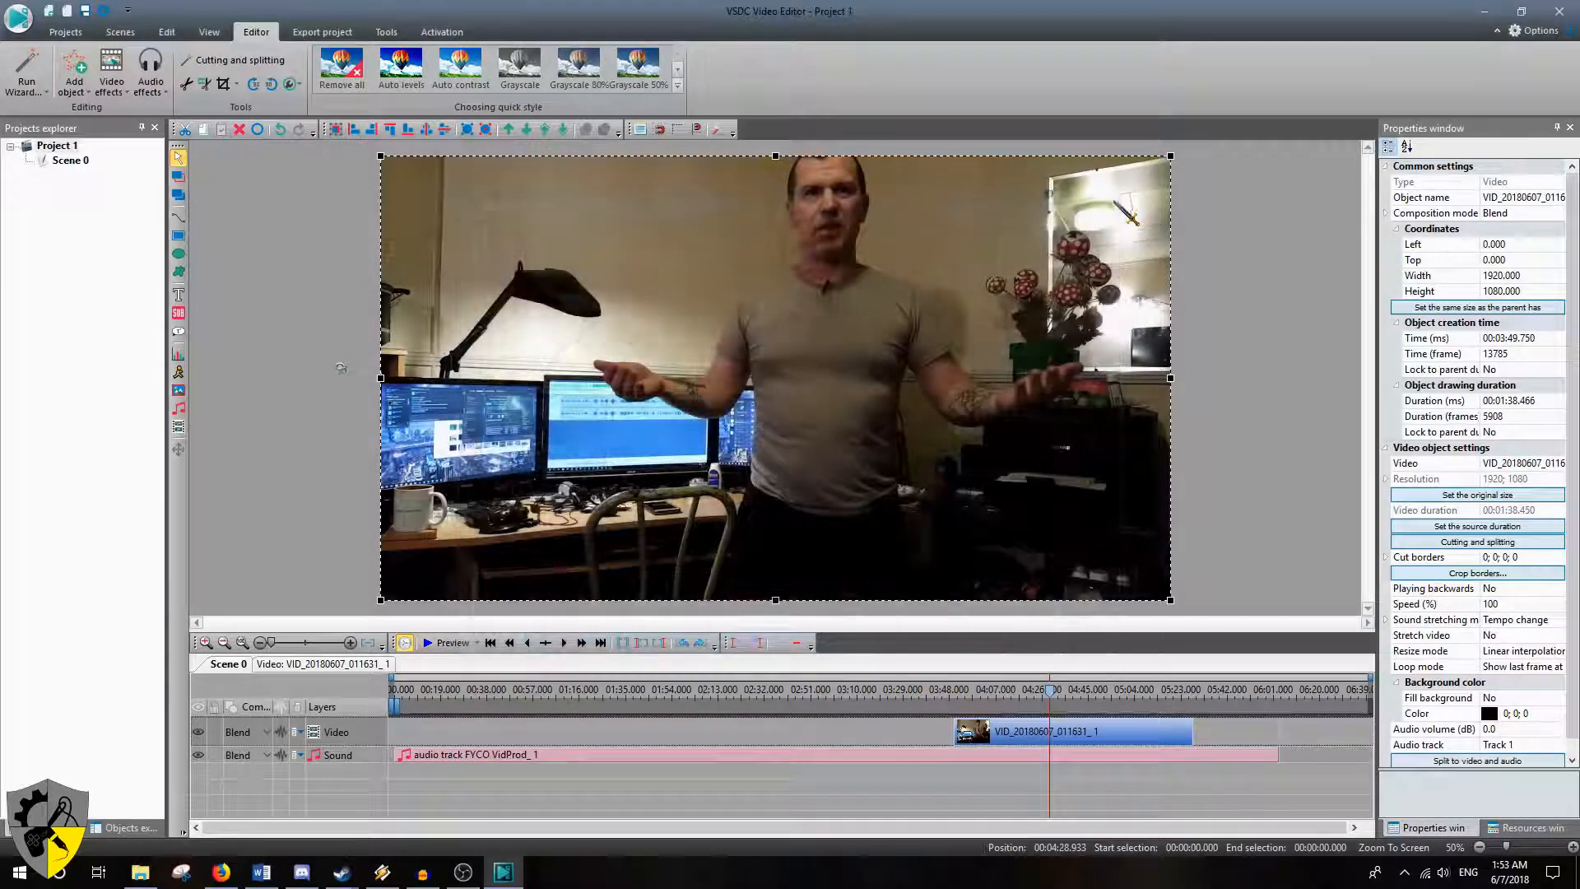
Zoom the timeline in, nudge the video clip to start at about 03:49.816, and preview the sync
left_click_drag(271, 643, 326, 643)
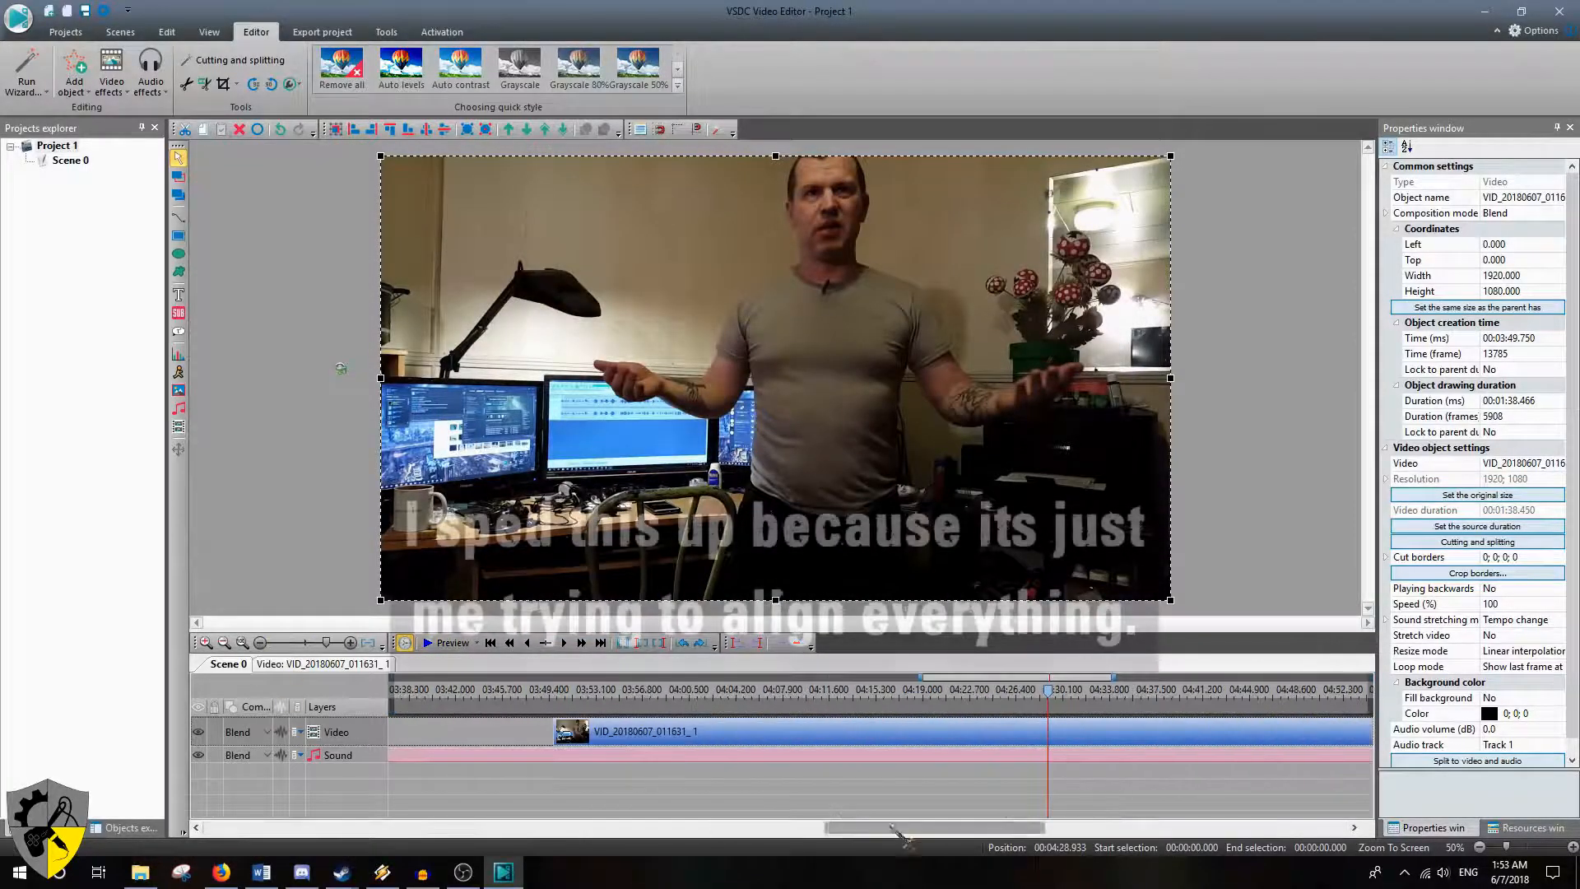
left_click_drag(840, 827, 847, 828)
left_click(452, 643)
left_click(1120, 200)
left_click_drag(977, 737, 975, 737)
left_click(452, 643)
left_click(1119, 200)
left_click(452, 642)
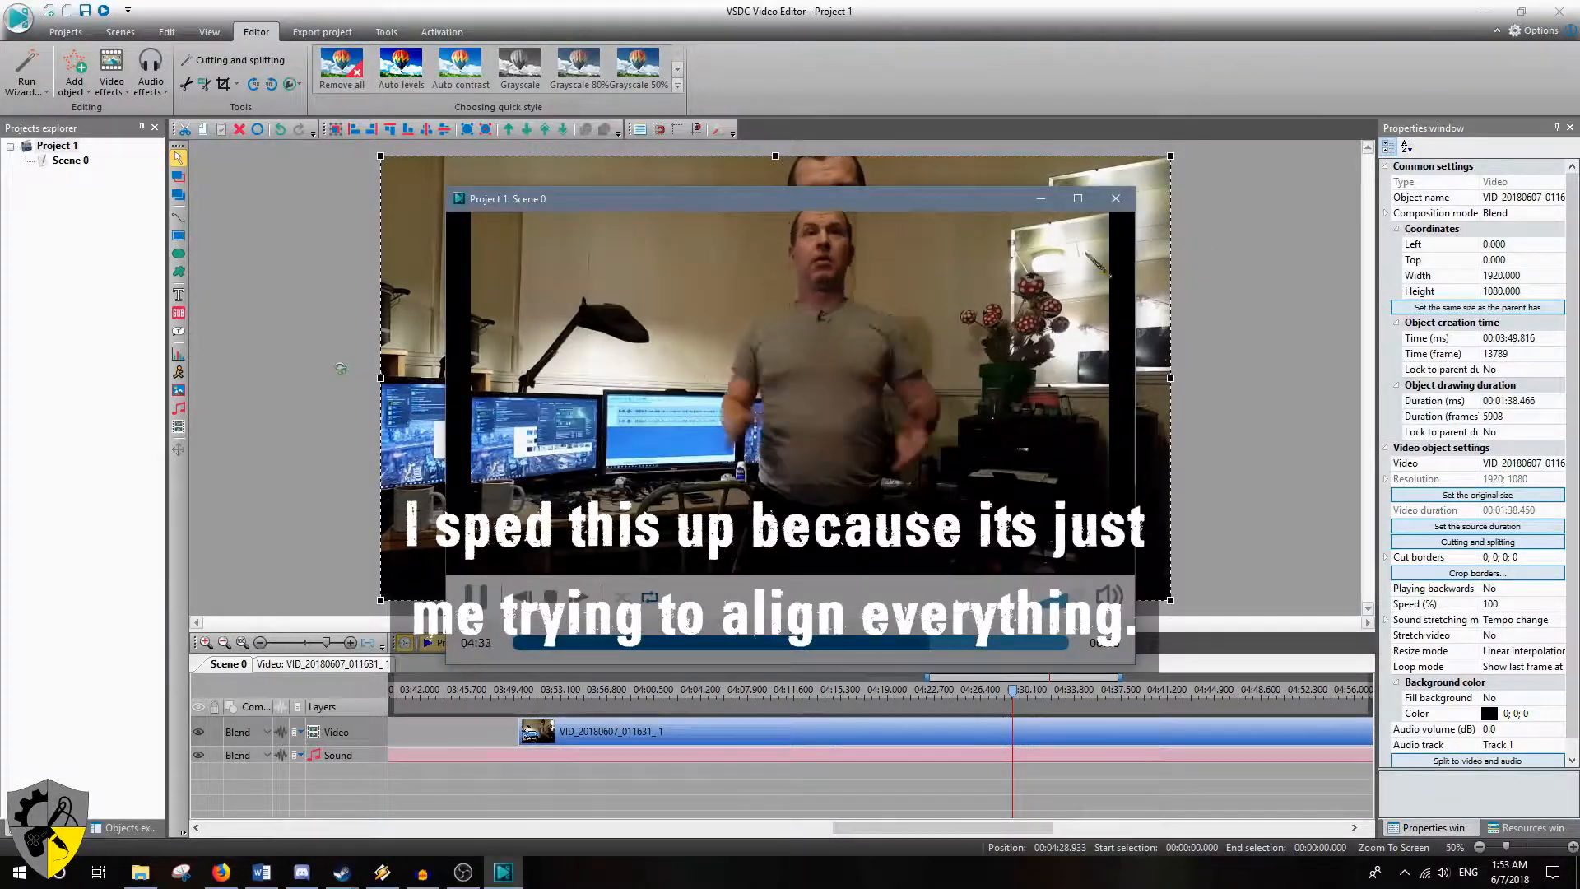
left_click(1120, 200)
Fine-tune the video clip on a more enlarged timeline to start at about 03:49.616, previewing the sync repeatedly
left_click_drag(326, 643, 332, 642)
left_click_drag(943, 827, 884, 827)
left_click(351, 643)
left_click_drag(623, 733, 632, 733)
left_click(452, 643)
left_click(1120, 200)
left_click(452, 643)
left_click(1120, 200)
left_click(452, 643)
left_click(1119, 200)
left_click(351, 643)
left_click(445, 644)
left_click(1116, 199)
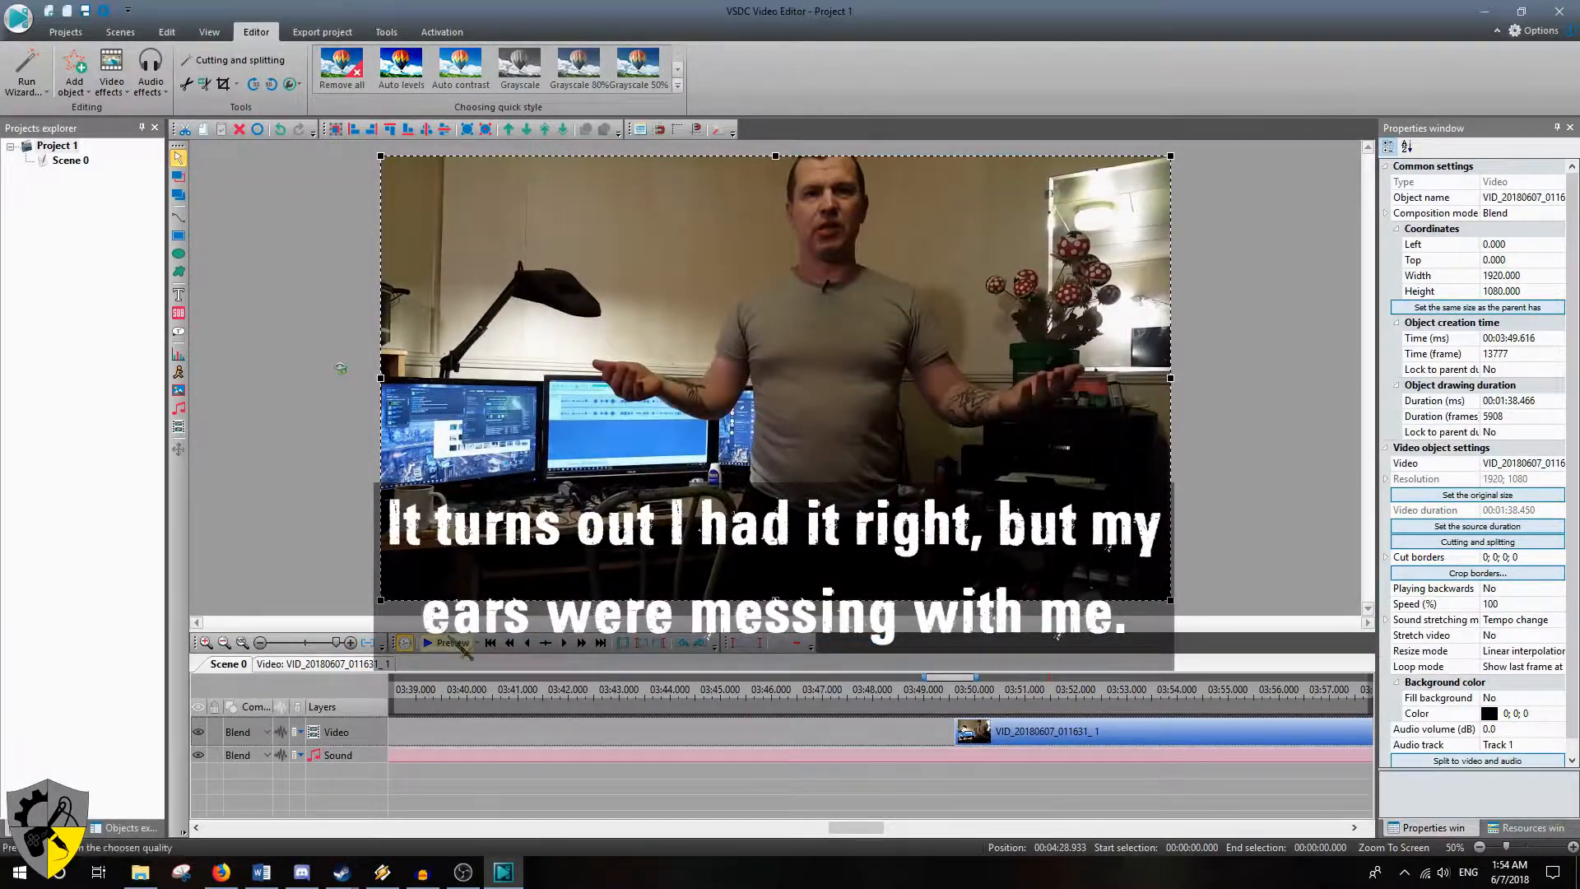
Shift the video clip back to start at about 03:49.816 and preview it against the audio track
left_click(452, 643)
left_click(1116, 198)
left_click(452, 642)
left_click_drag(1029, 733, 1034, 733)
left_click(1116, 198)
left_click(452, 643)
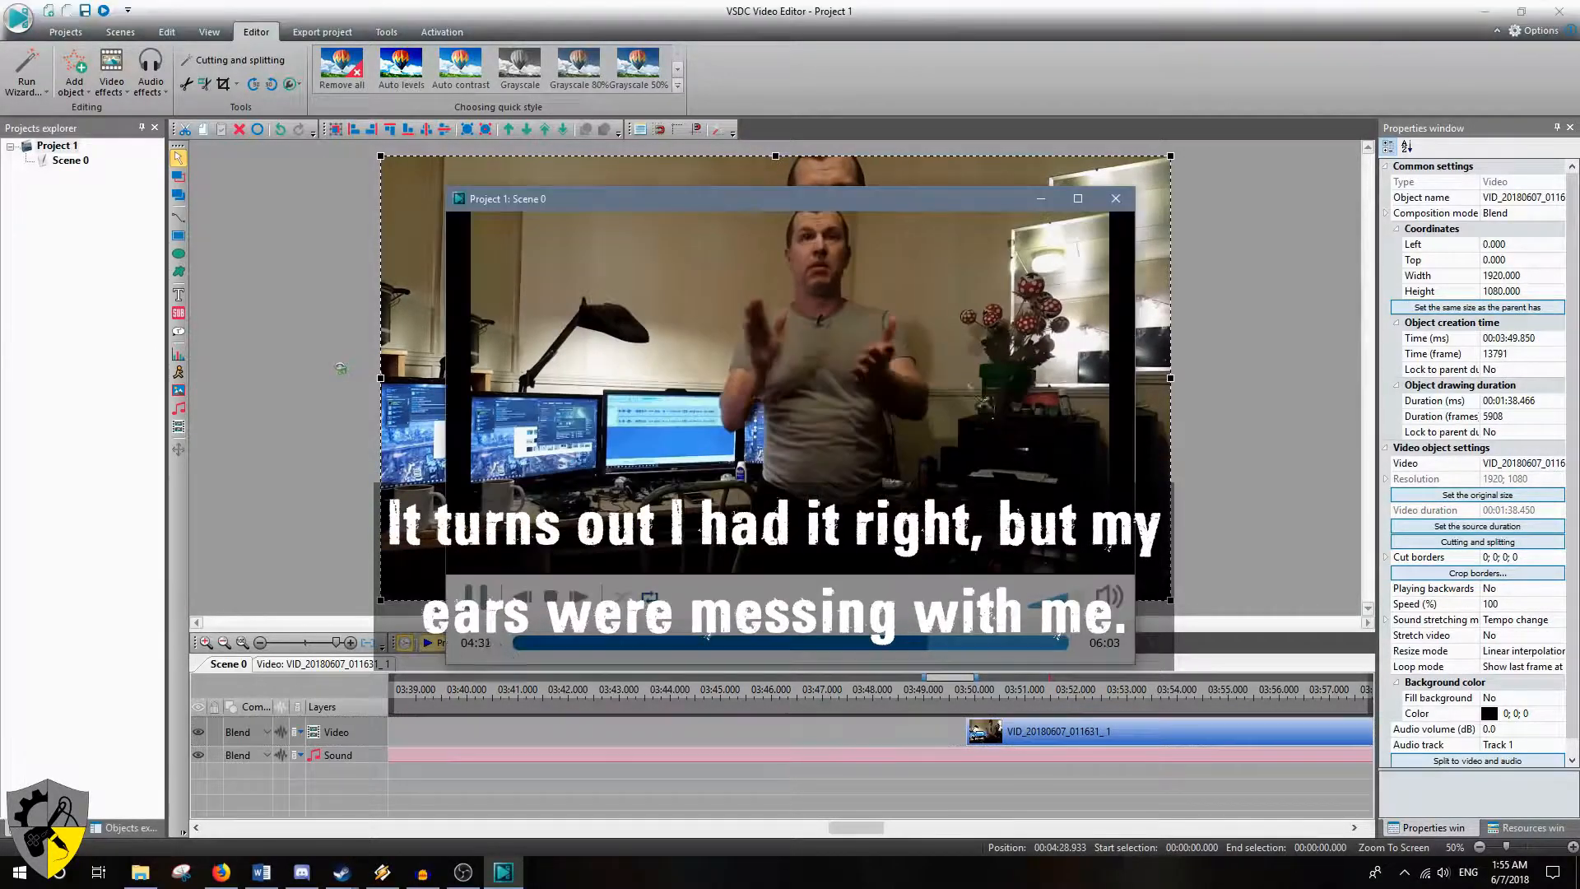
key("space")
left_click(1116, 199)
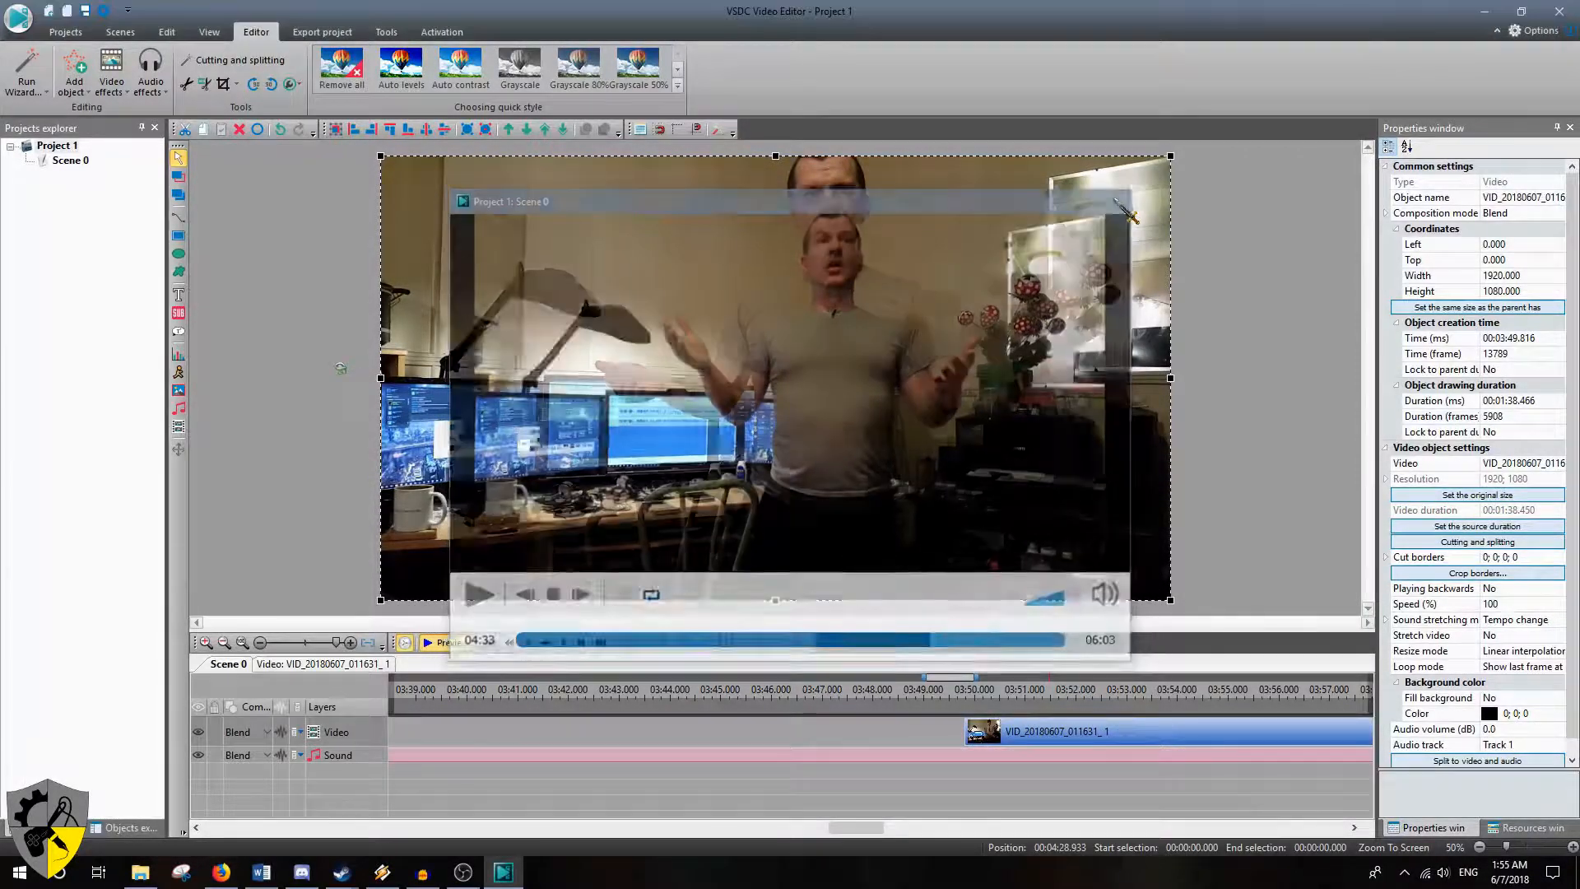
Split the audio track at the video clip's start at 03:49.816 and delete the audio piece before the cut
left_click_drag(336, 643, 271, 643)
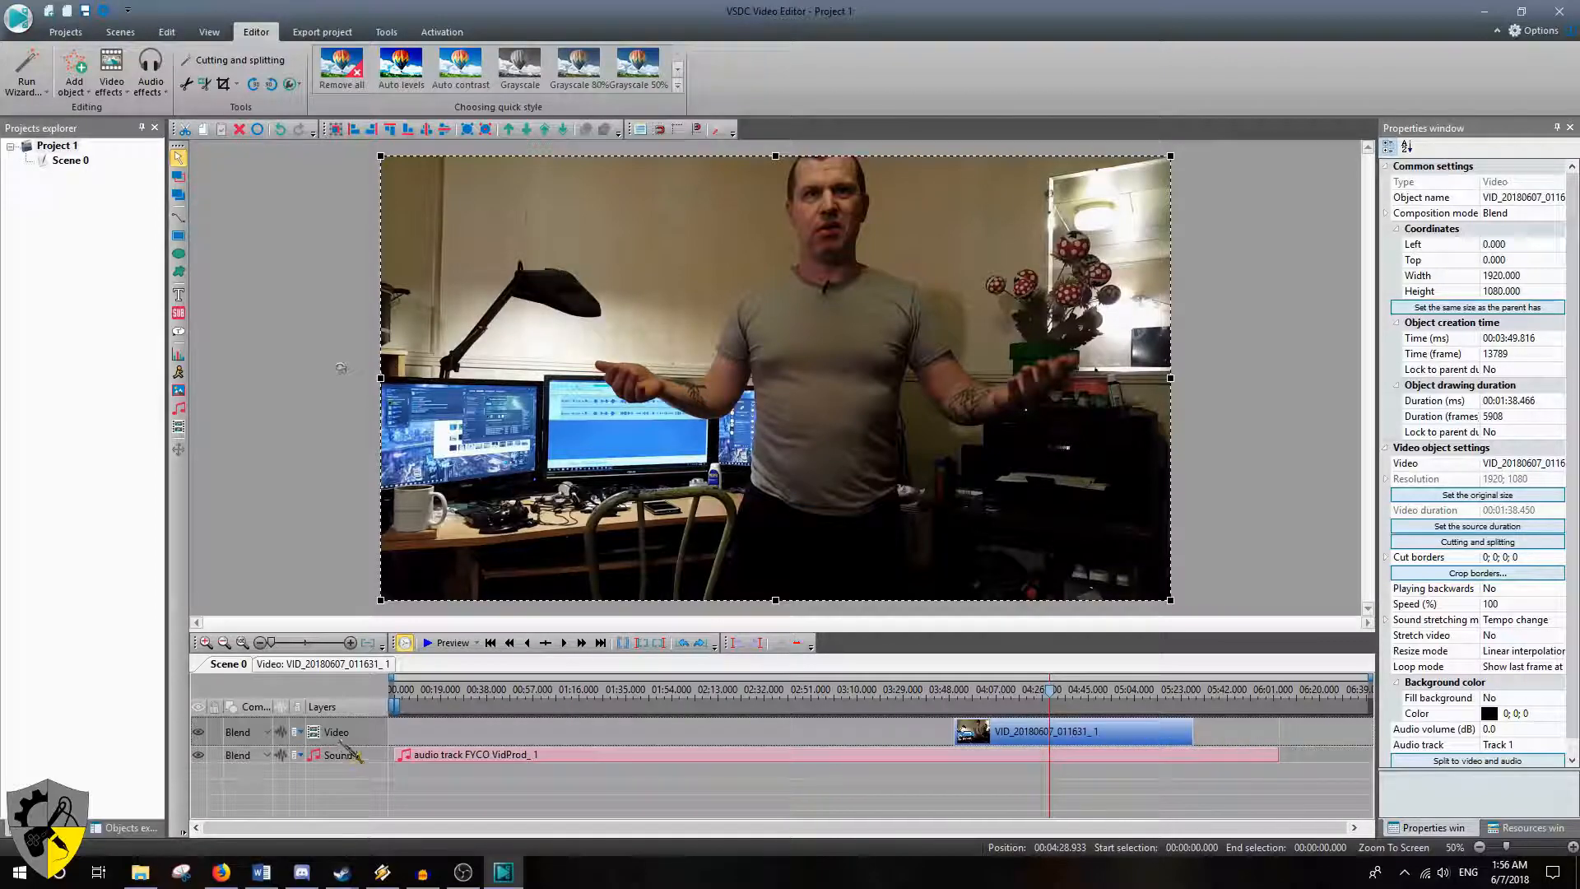
left_click(509, 642)
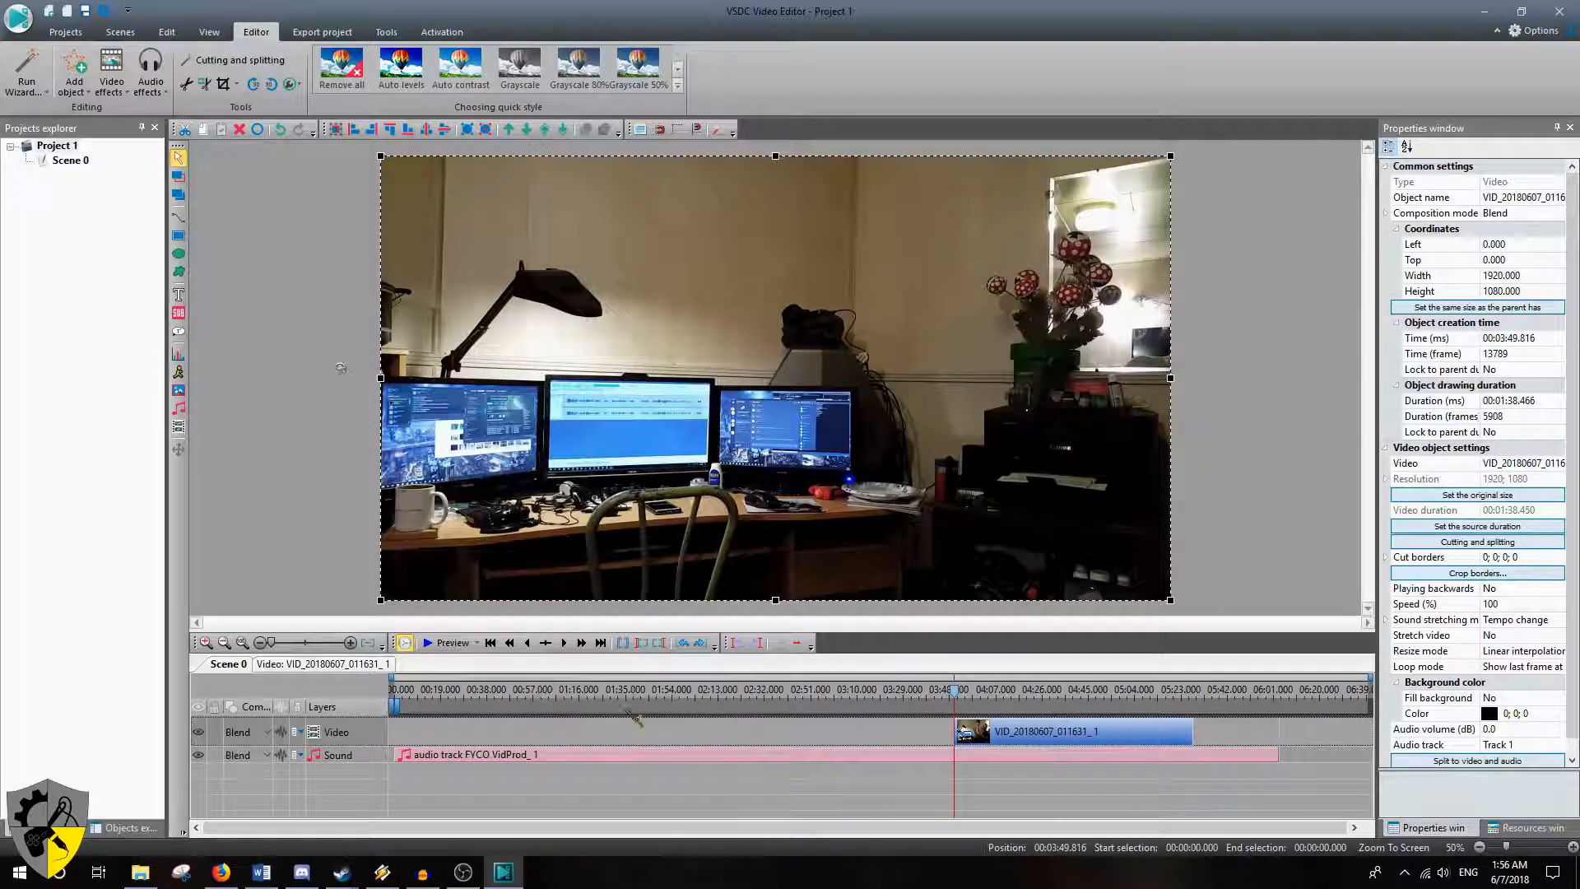
left_click(372, 757)
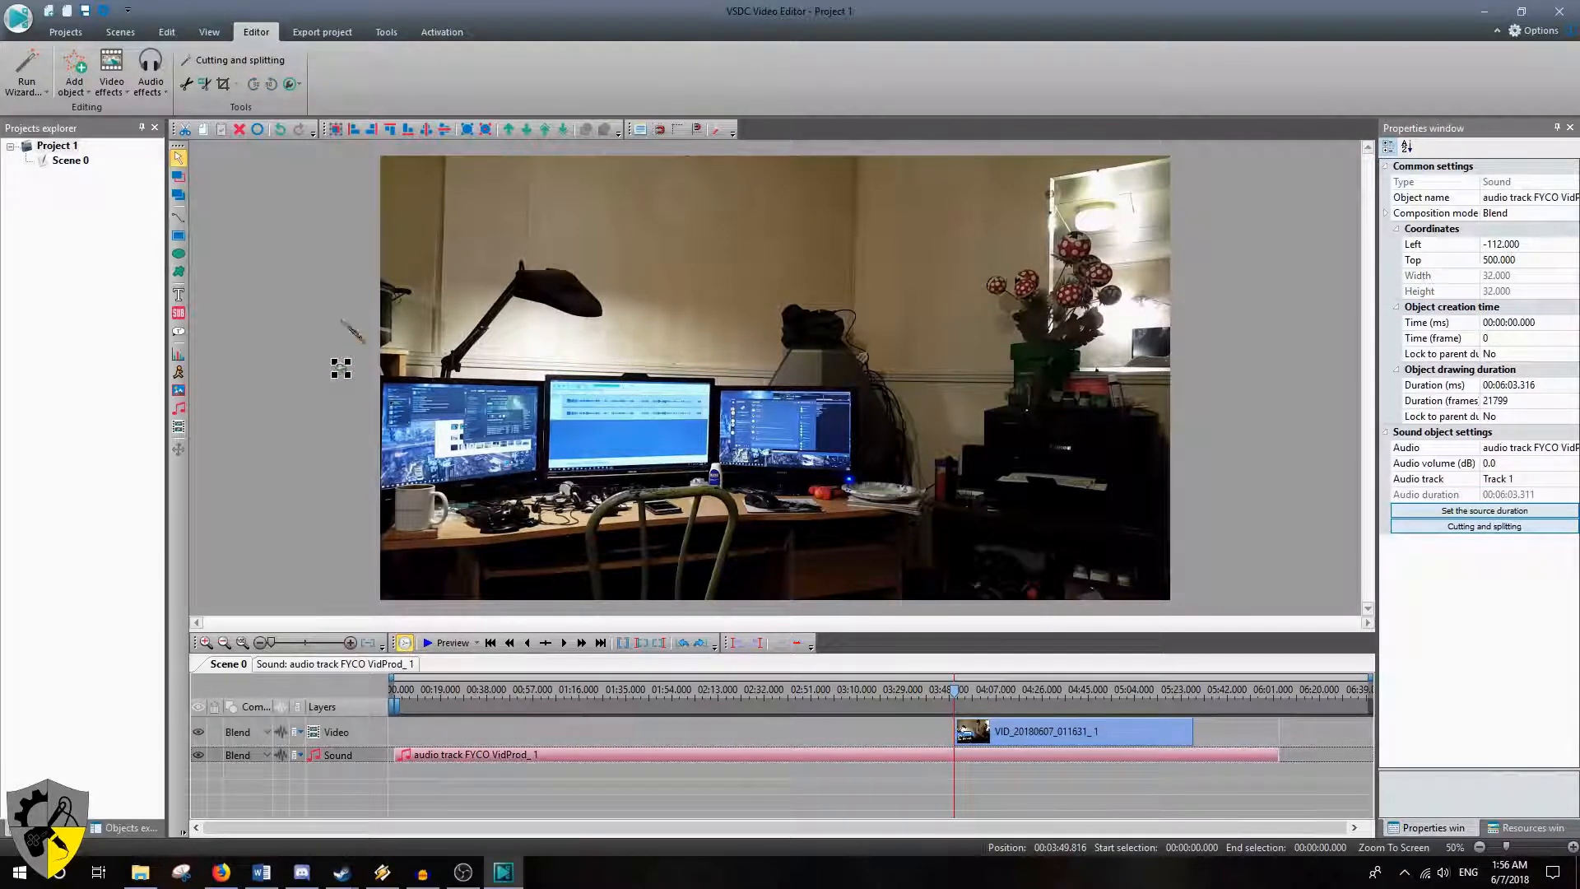
left_click(204, 83)
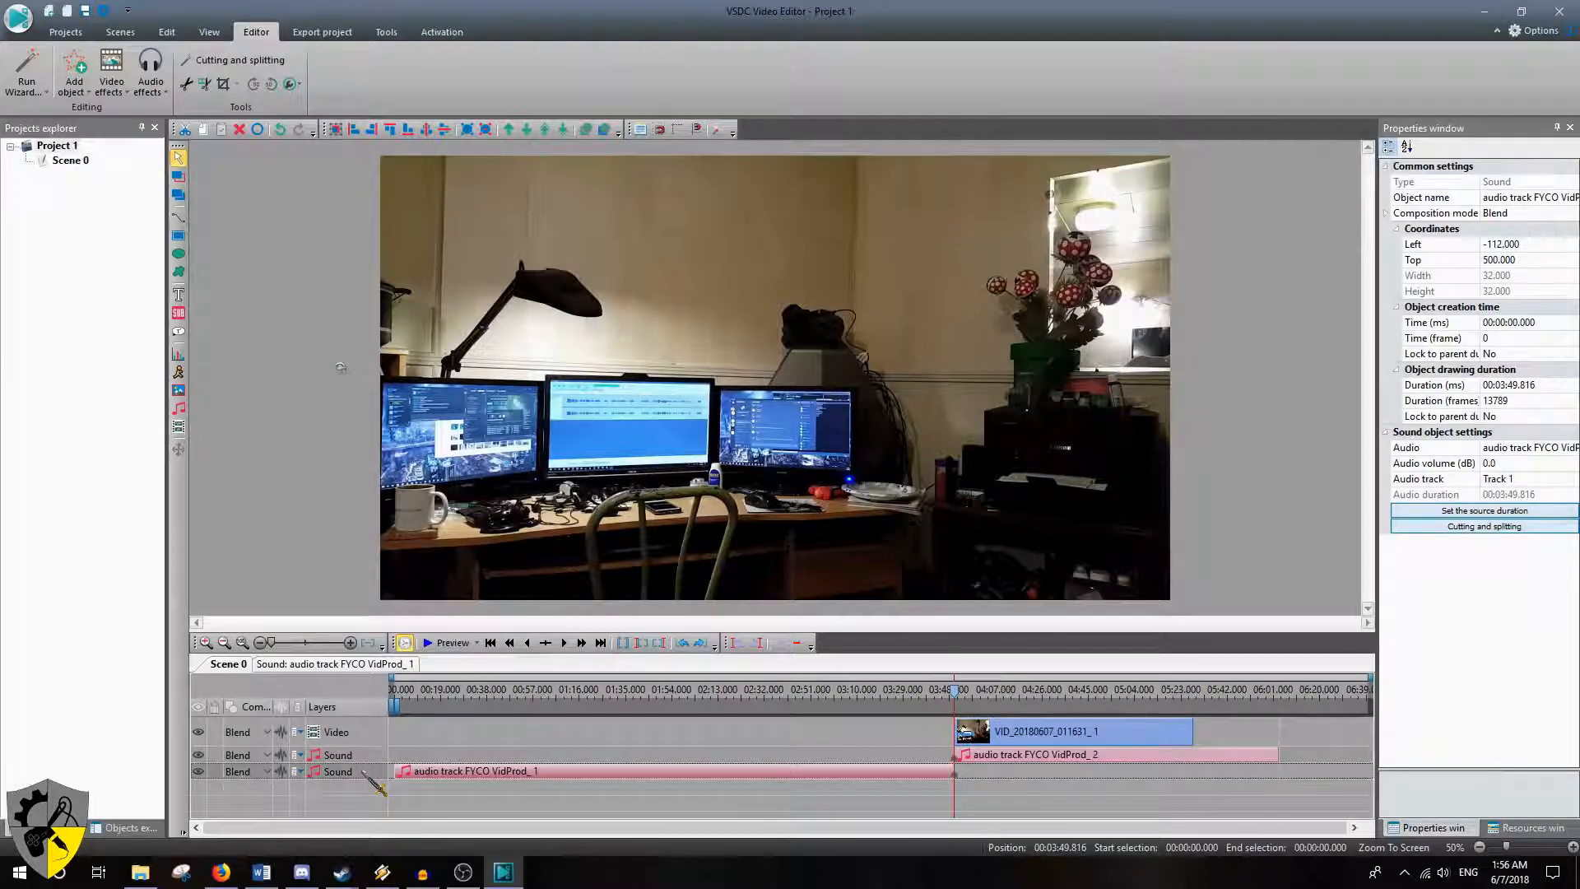
key("Delete")
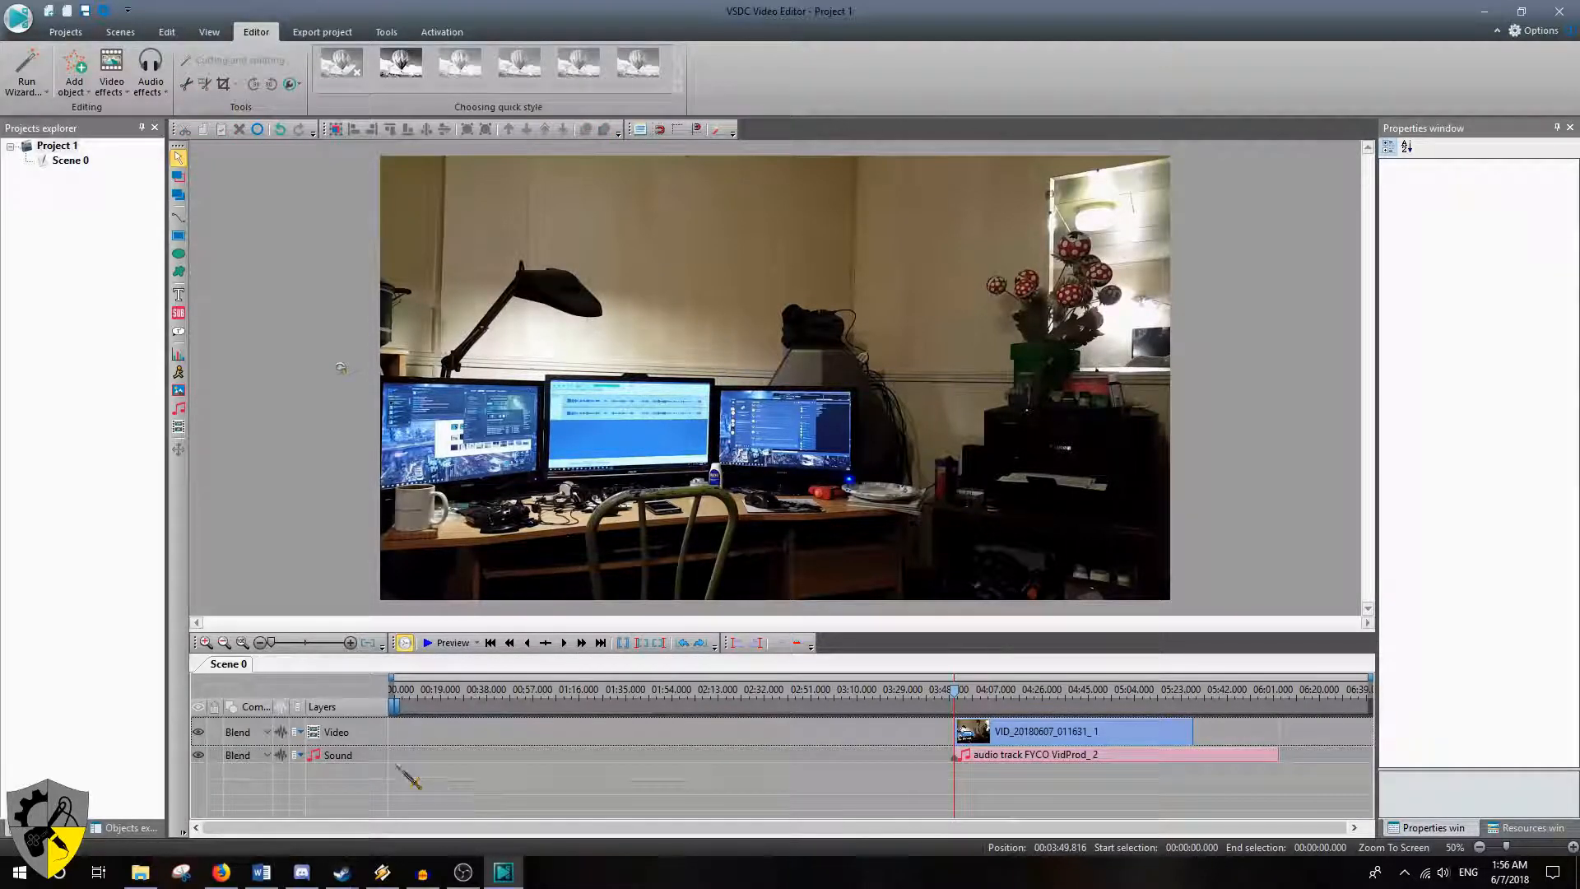
Split the audio track at the video clip's end at 05:28.283 and delete the audio piece after the cut
left_click(379, 737)
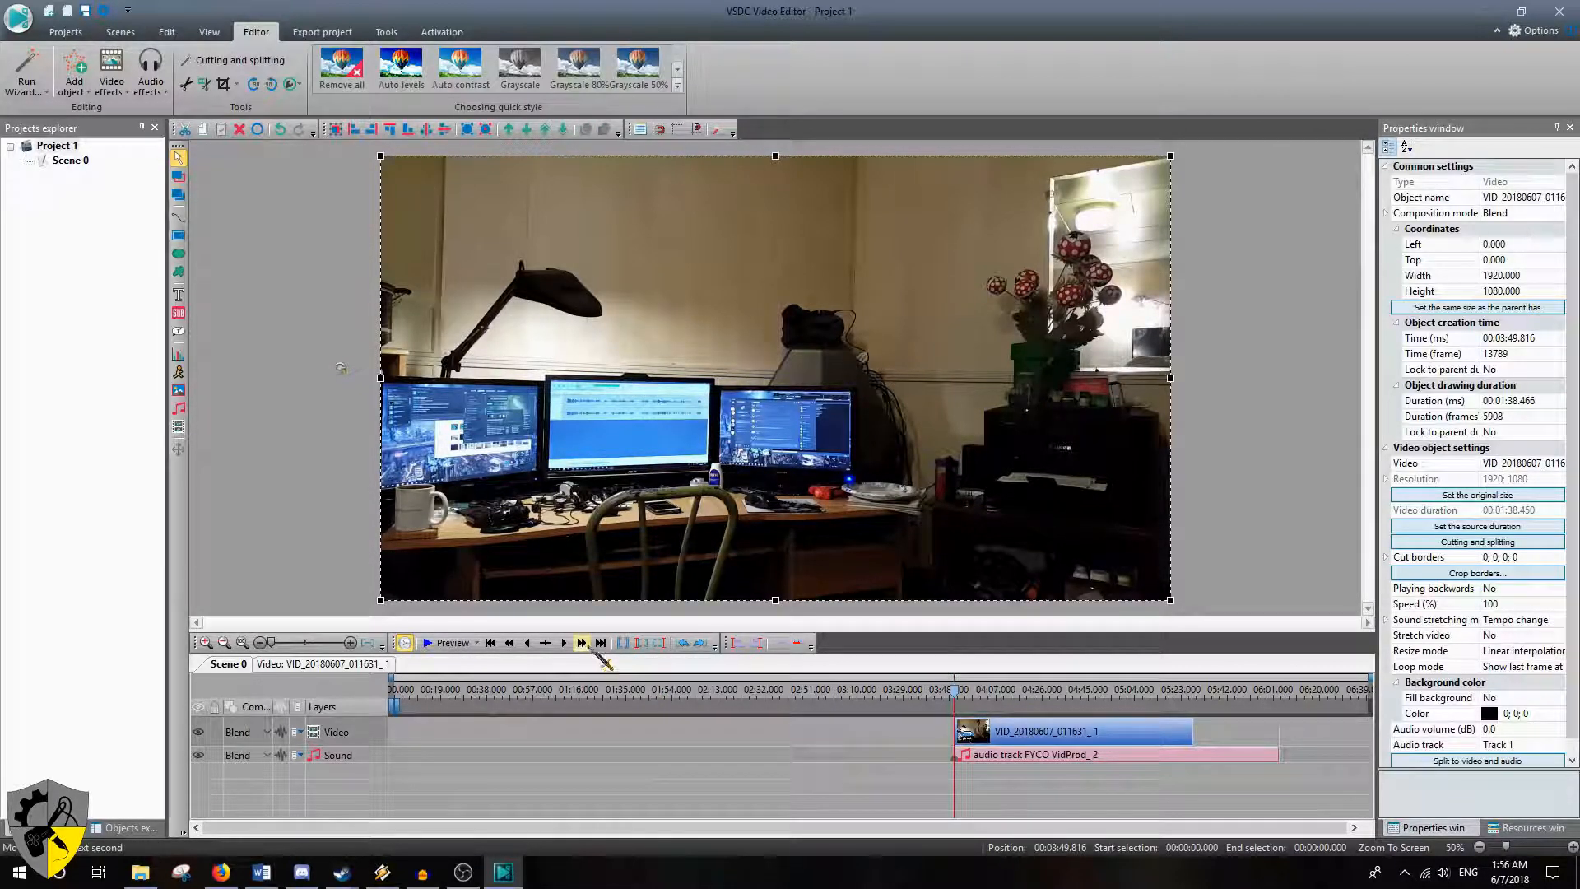
left_click(602, 645)
left_click(357, 757)
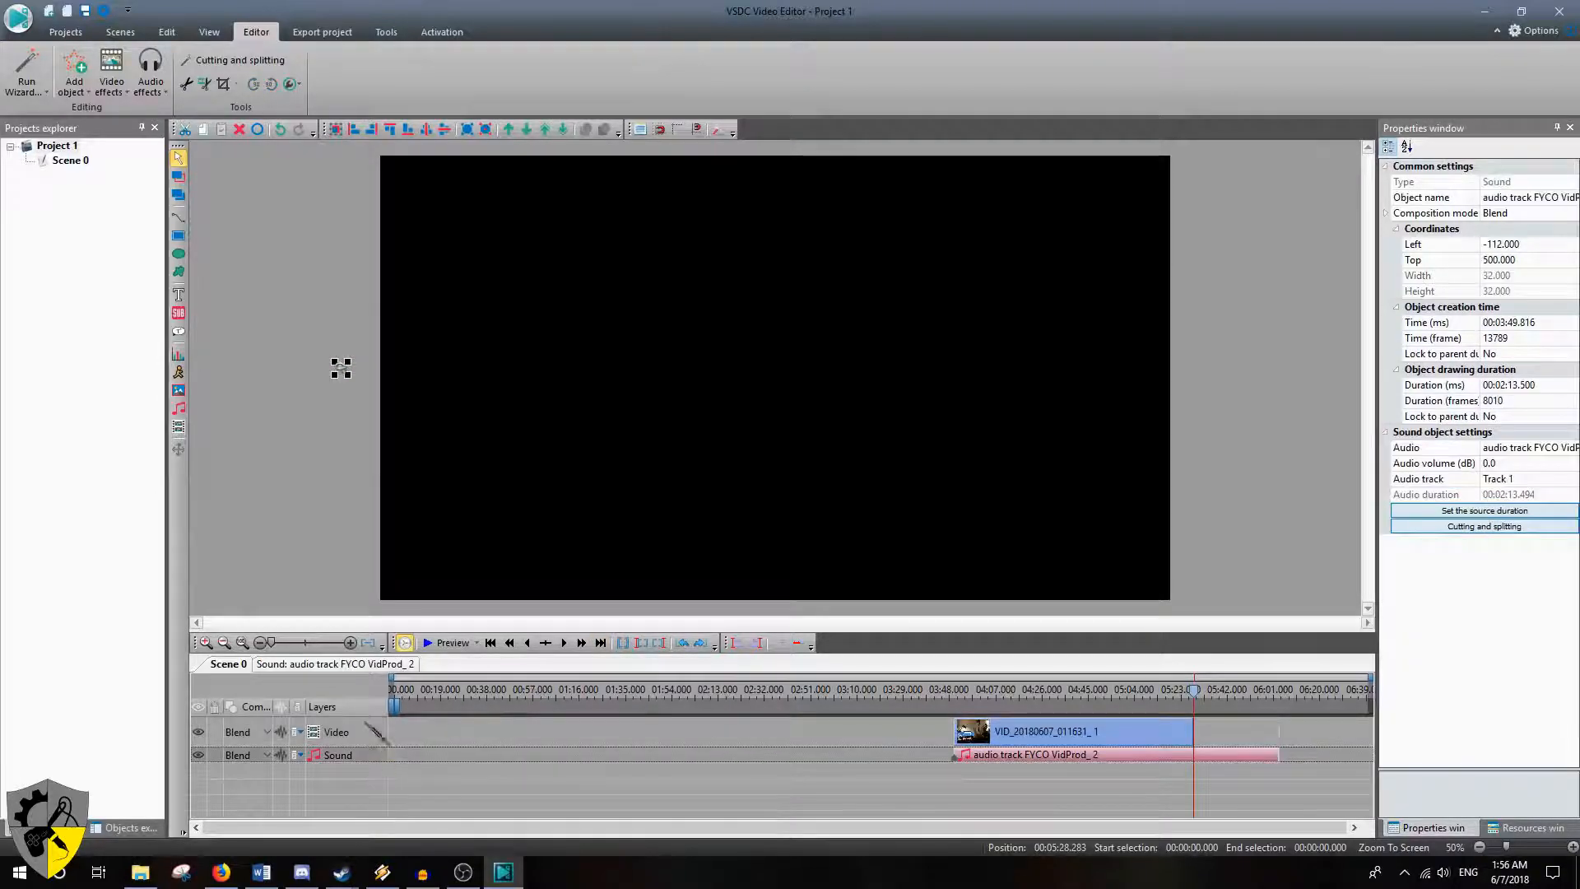
left_click(204, 83)
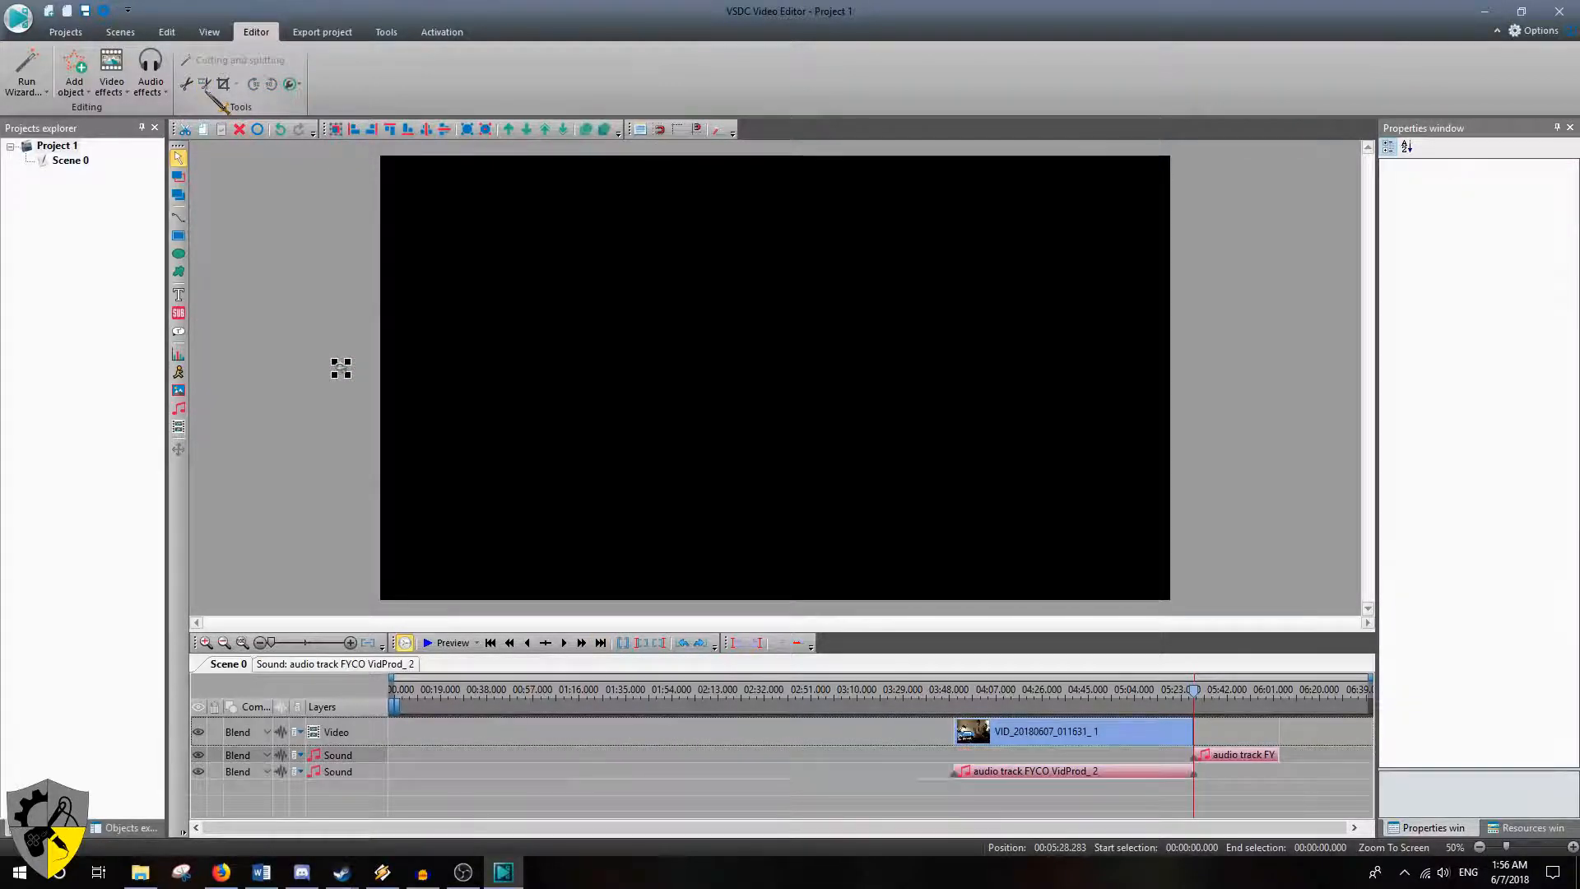
left_click(387, 756)
key("Delete")
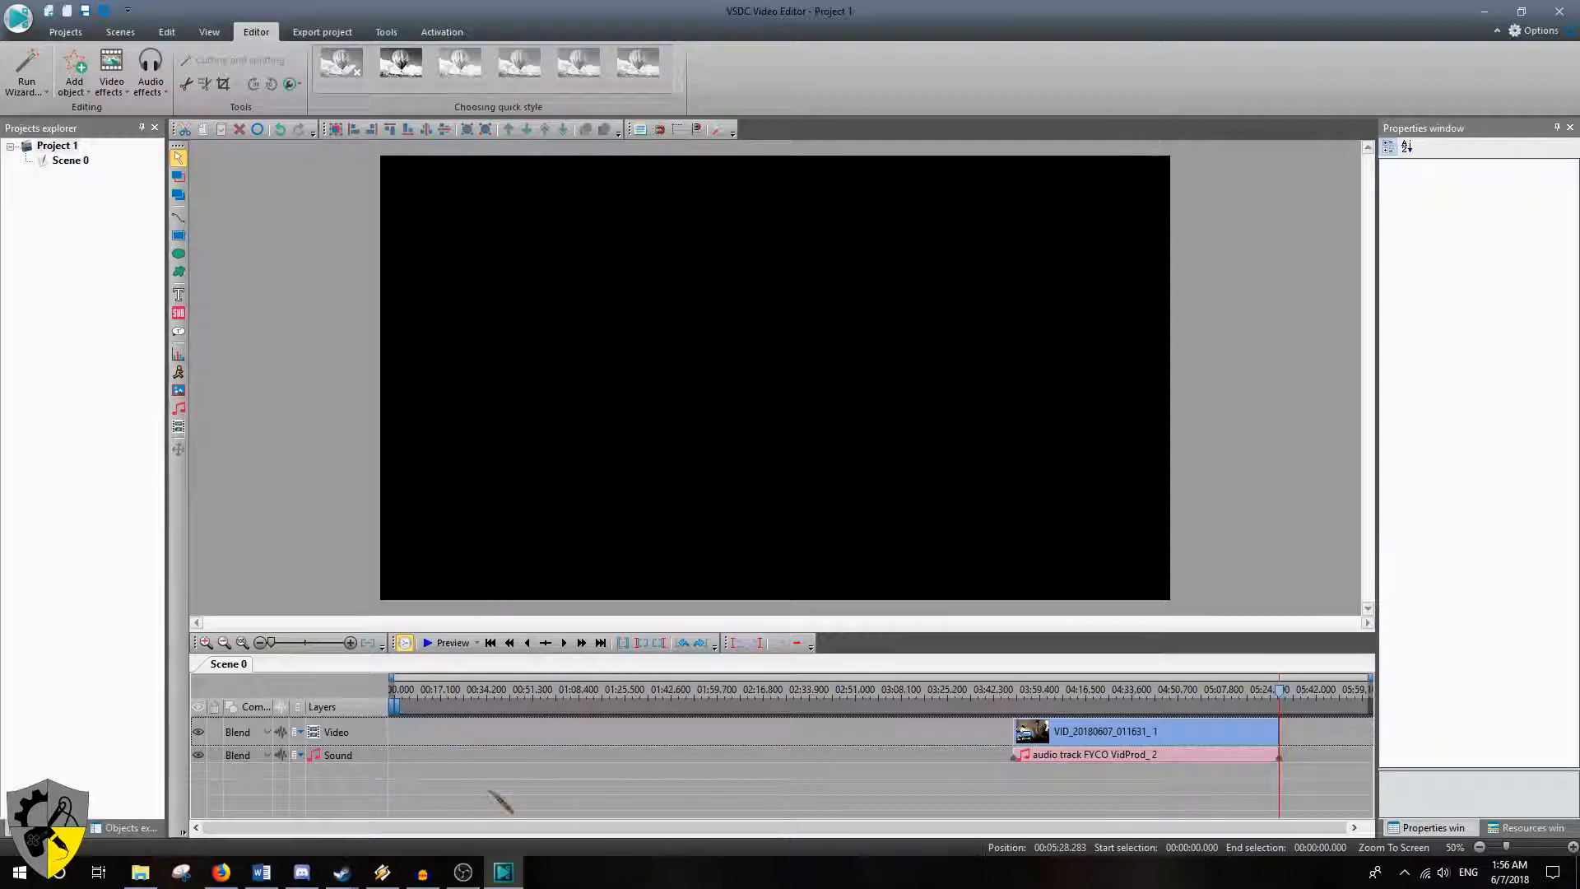
Move the video clip and the trimmed audio clip to the start of the timeline at 00:00.000
left_click_drag(1078, 732, 458, 732)
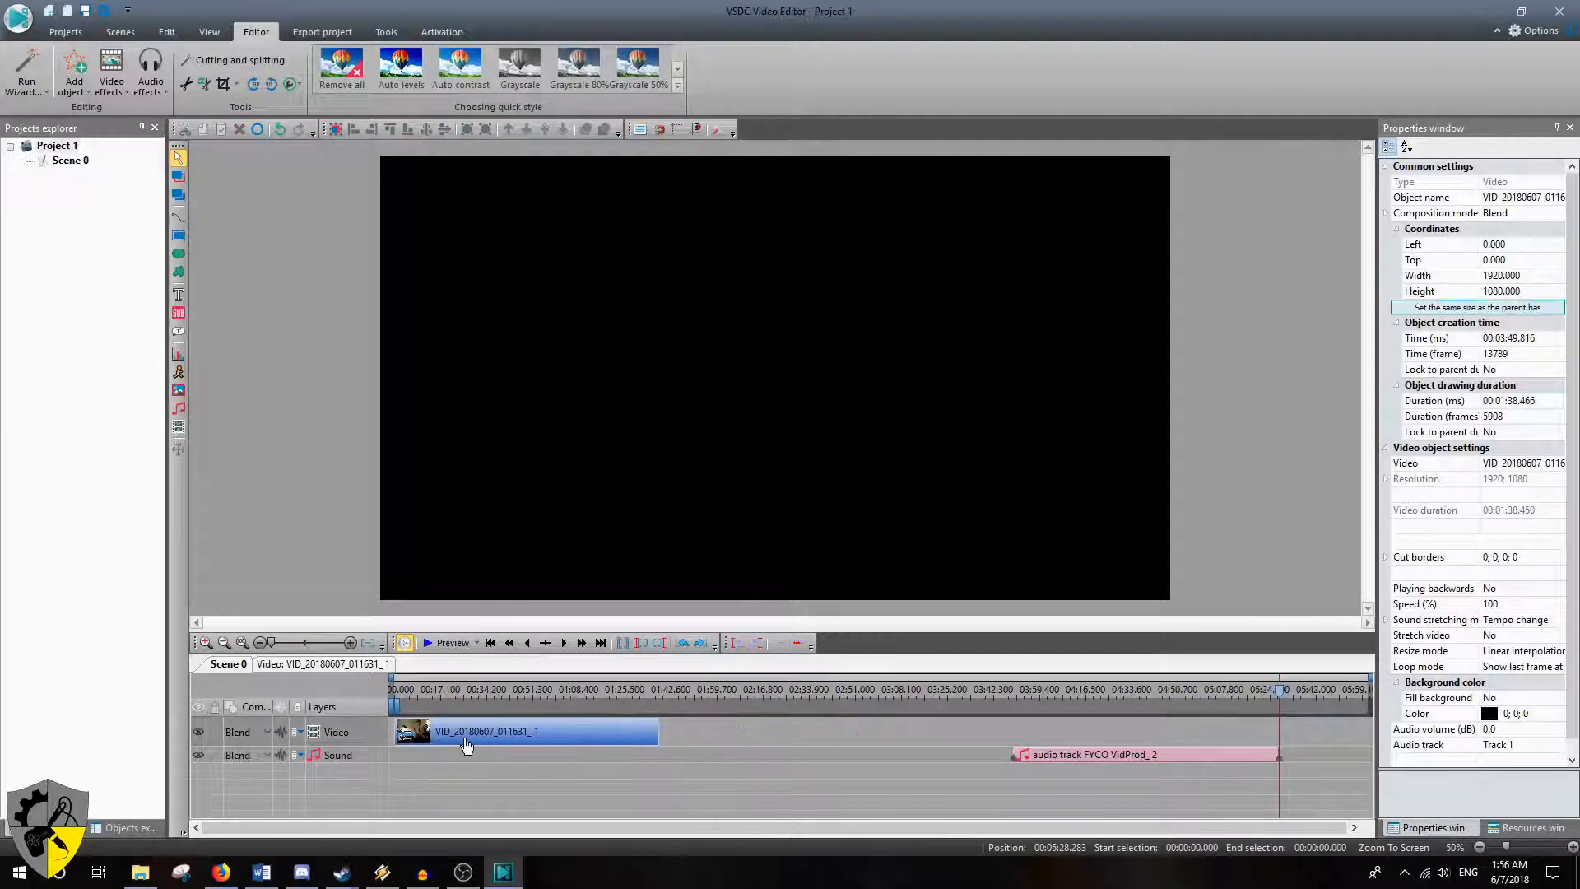
left_click_drag(1210, 755, 576, 757)
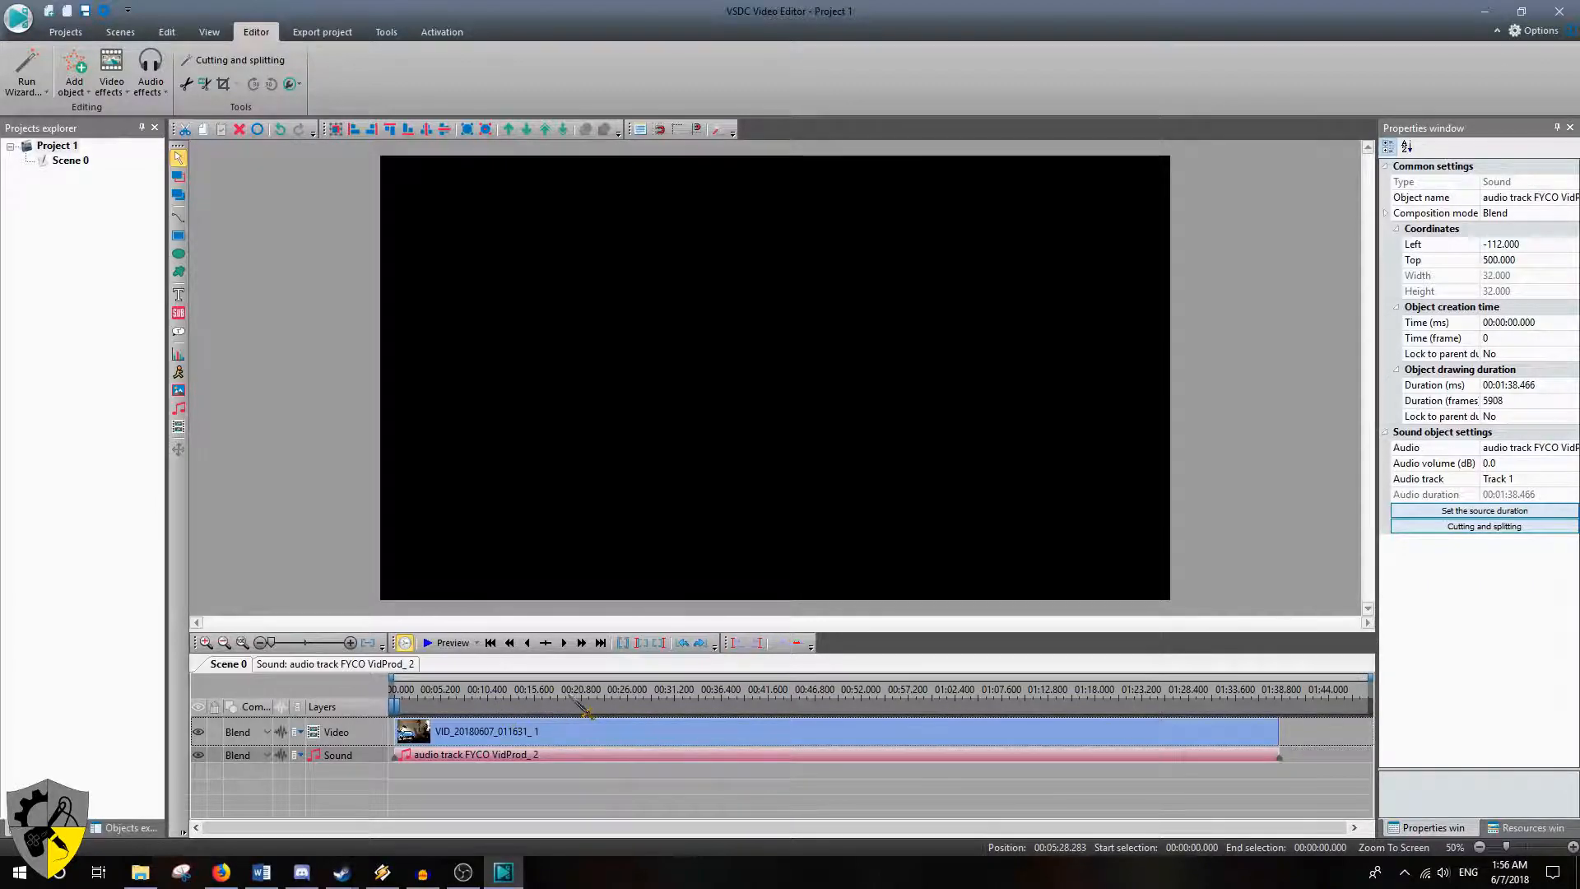
Preview the synchronised clips from about 00:47.700 to about 01:22 to look for the cut point
left_click(825, 694)
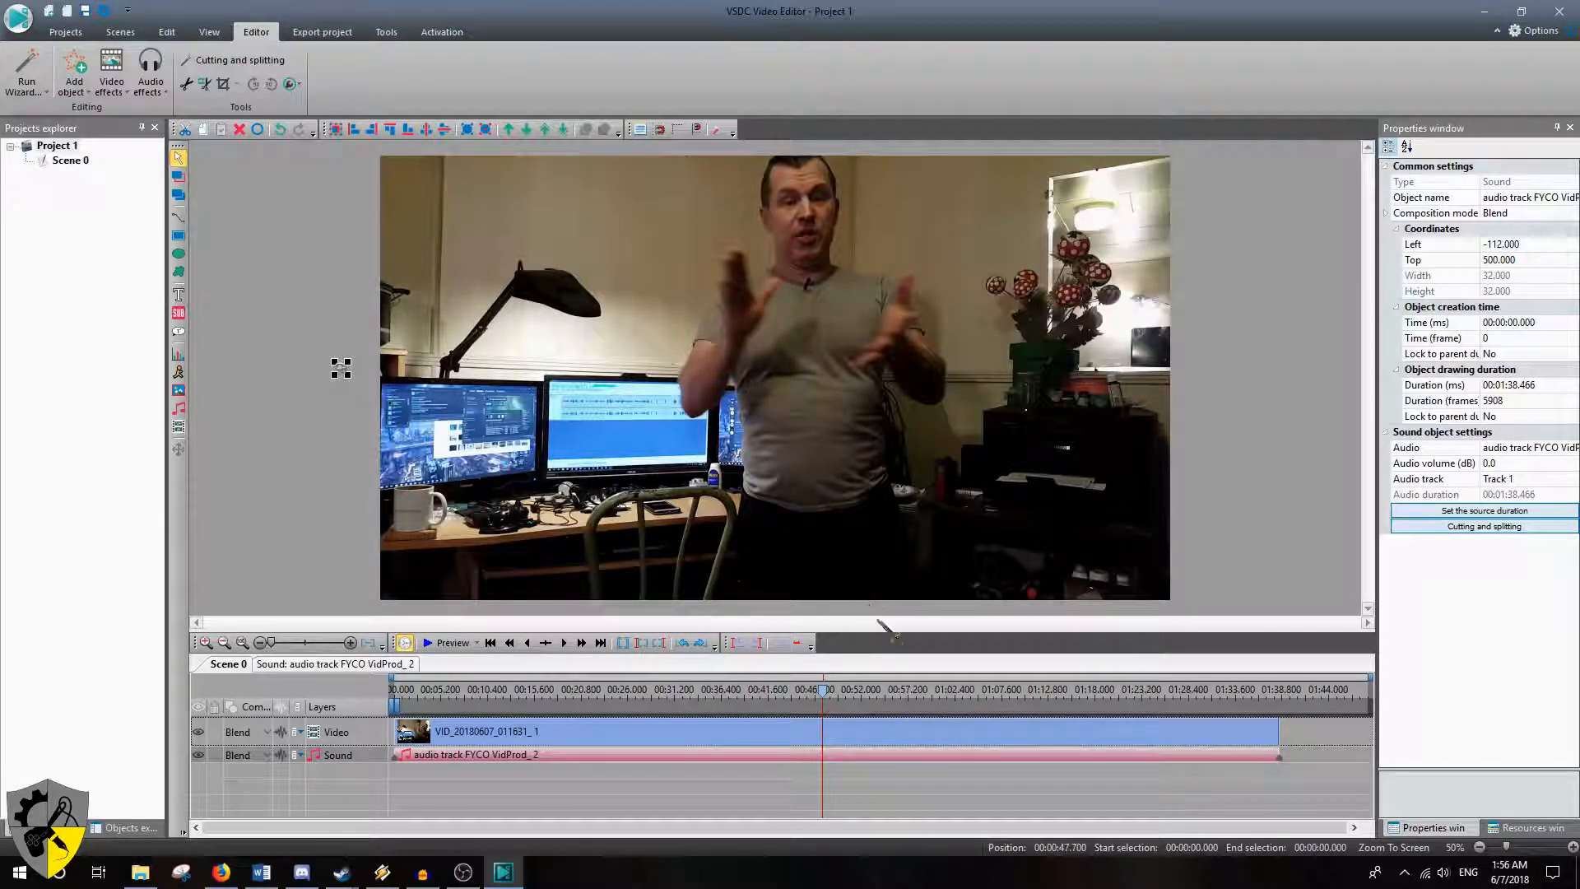
left_click(442, 643)
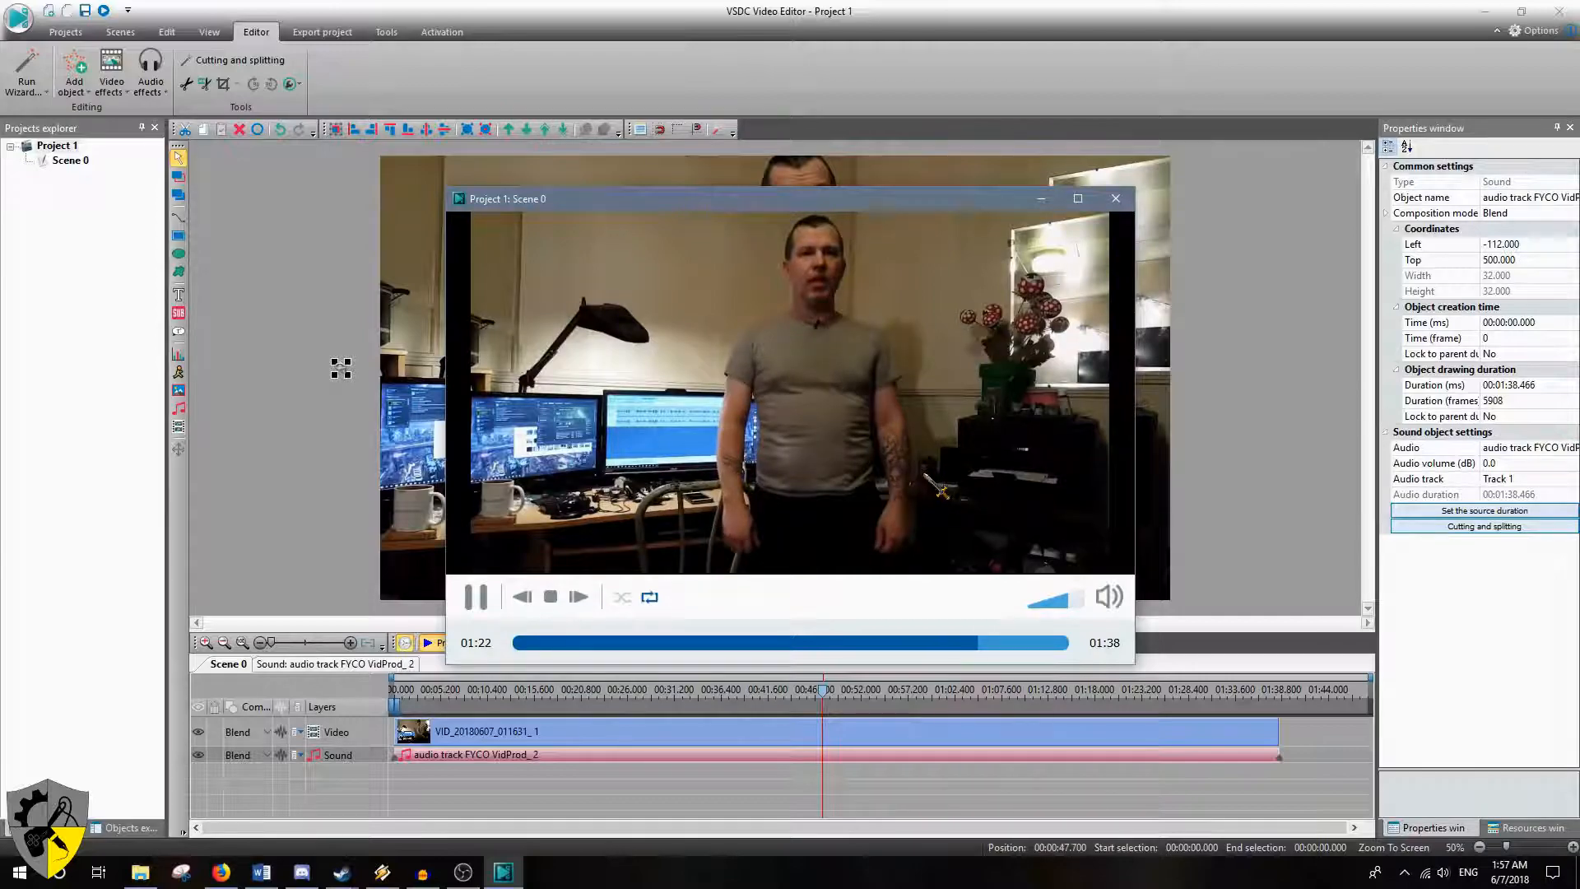
key("space")
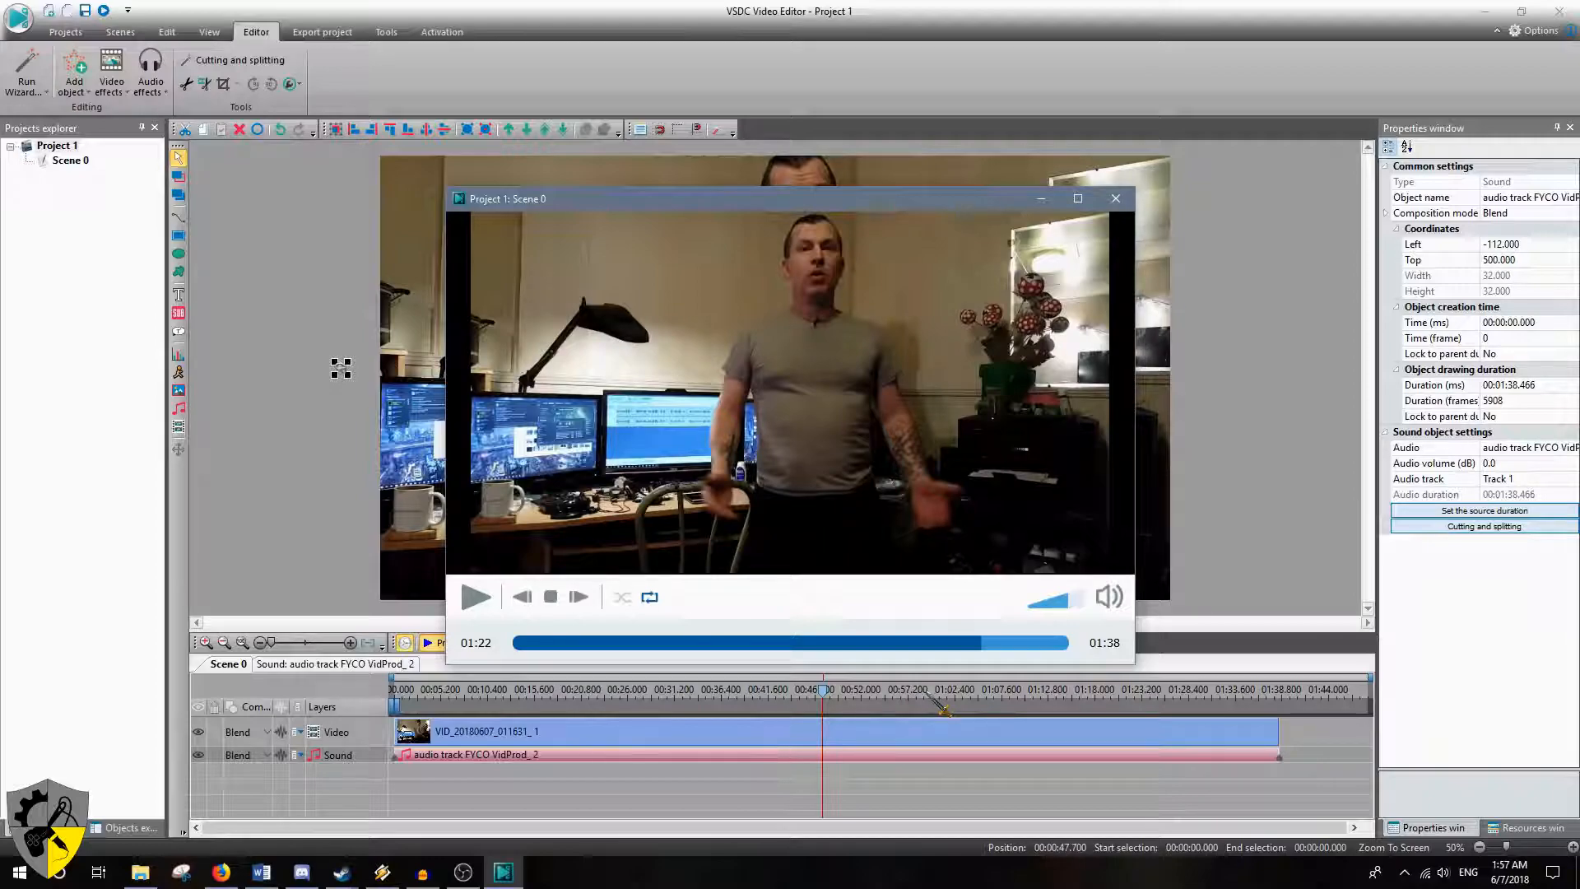
left_click(1116, 199)
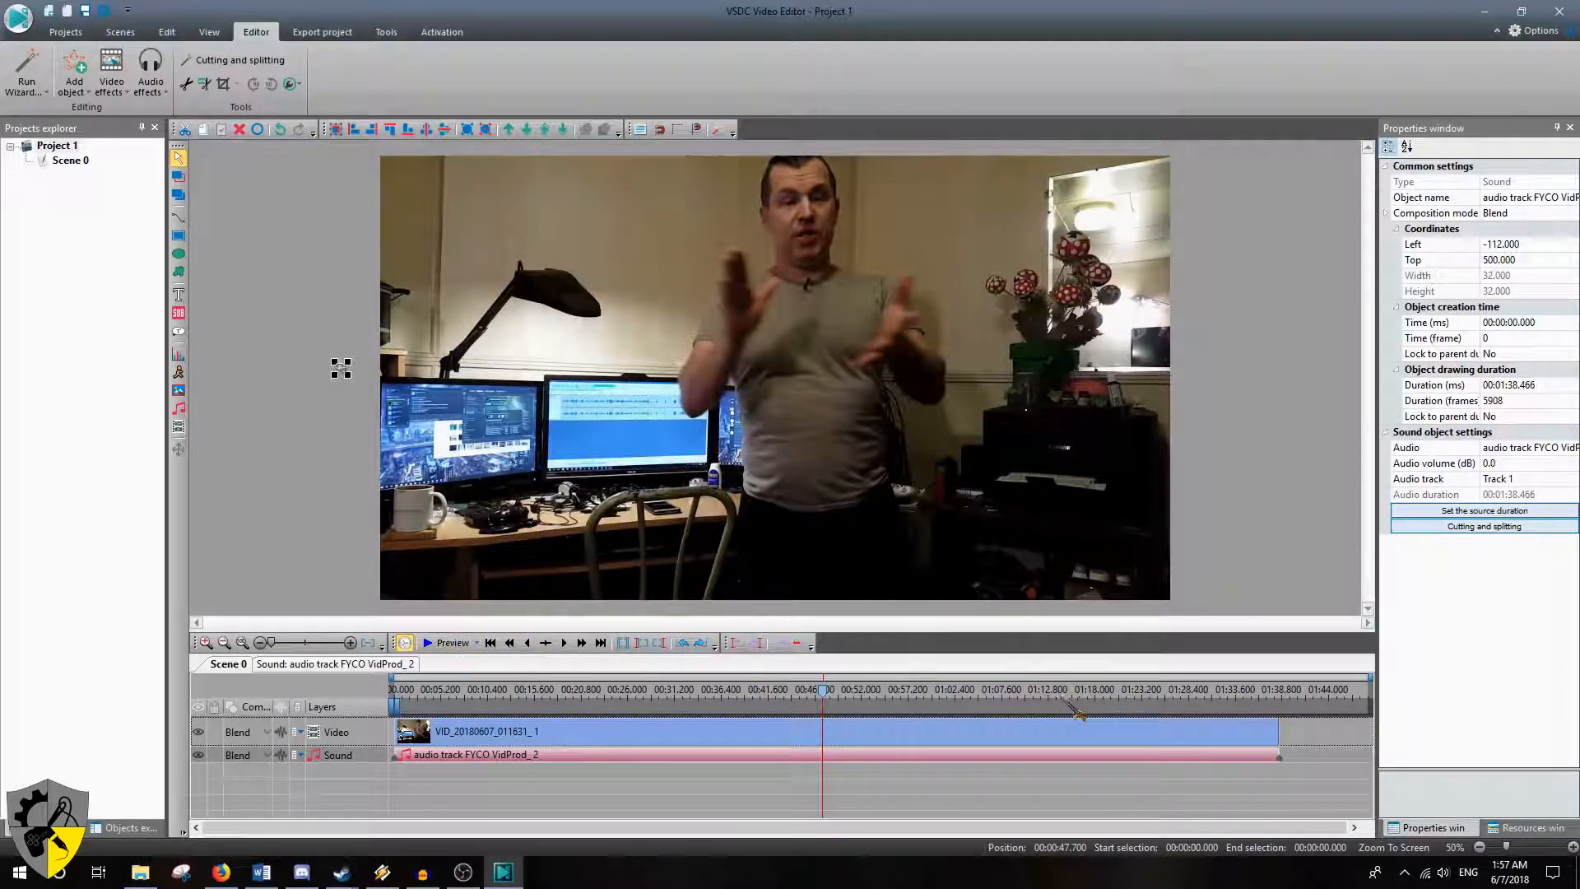
Narrow down the cut point by previewing briefly from 01:21.316 and from 01:22.316
left_click(1126, 692)
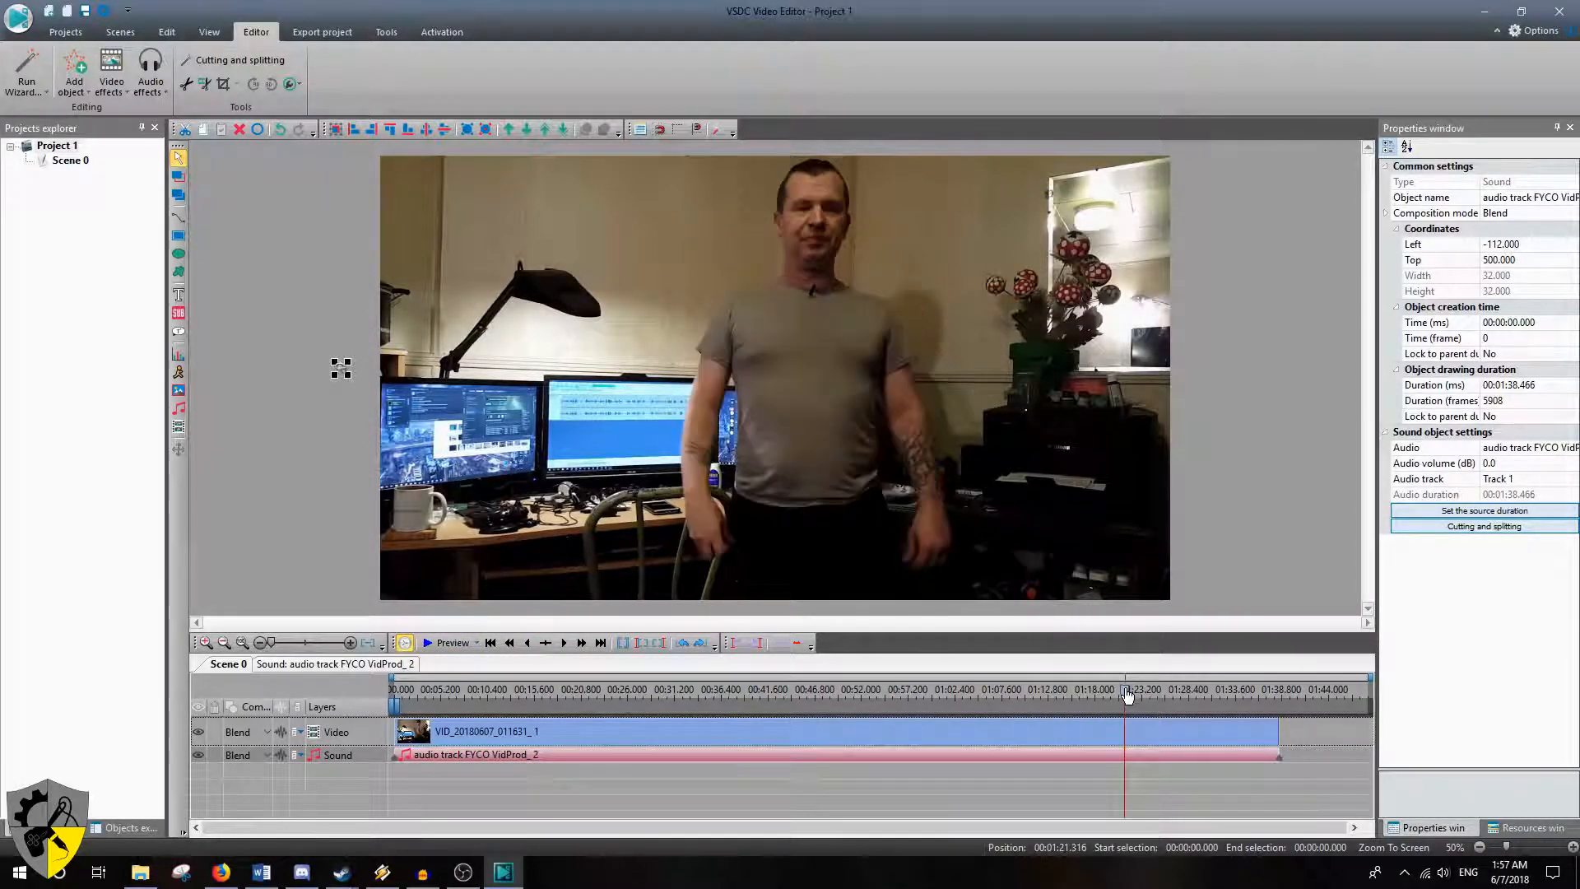
left_click(449, 643)
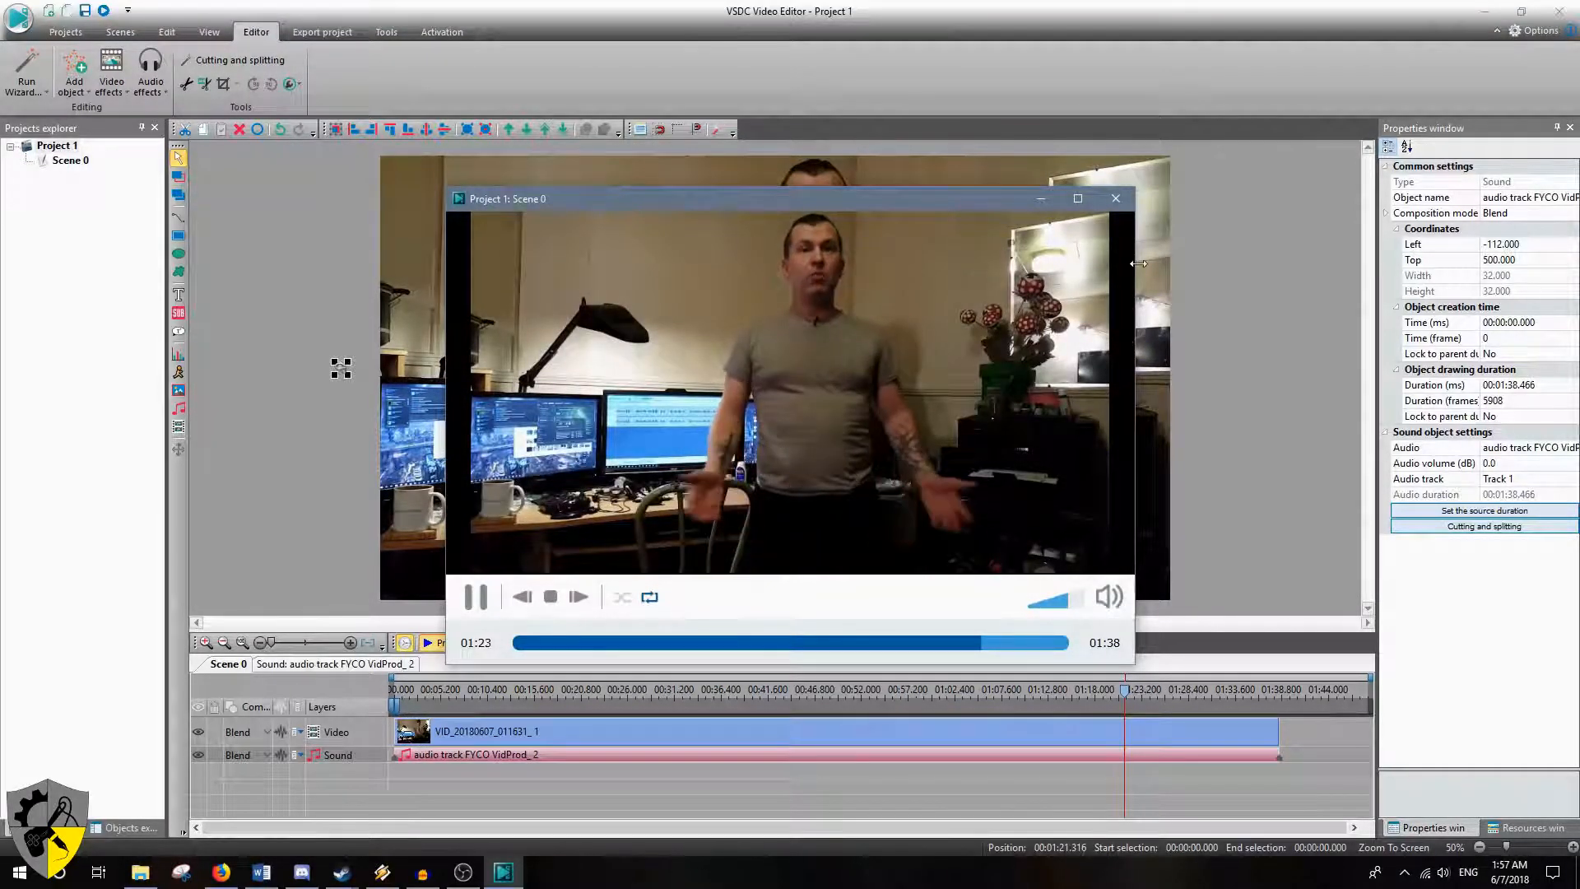
key("Escape")
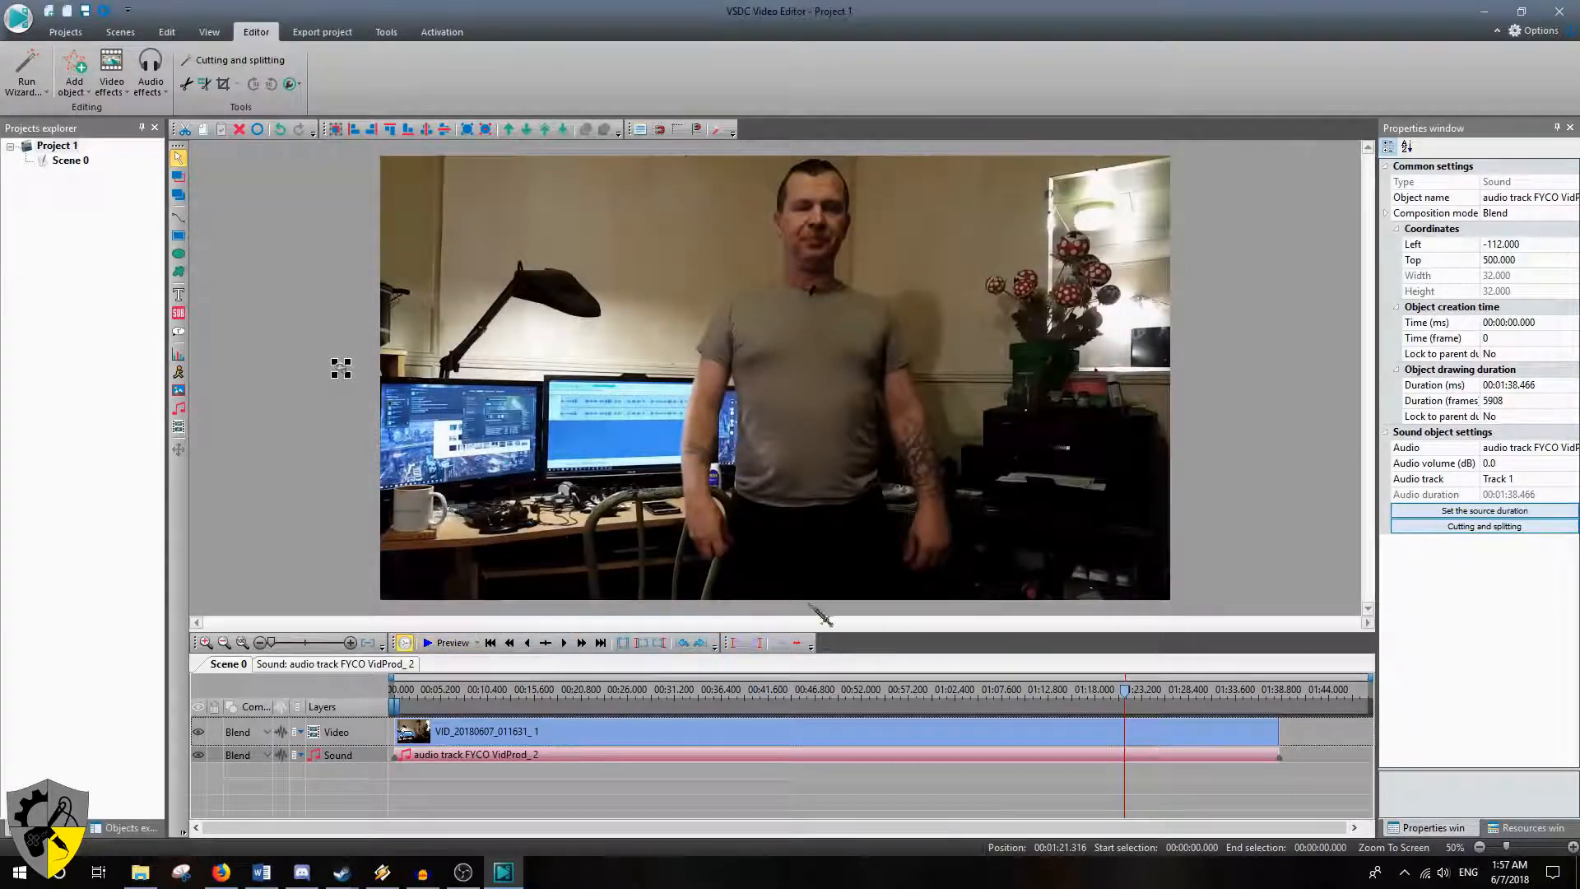
left_click(581, 643)
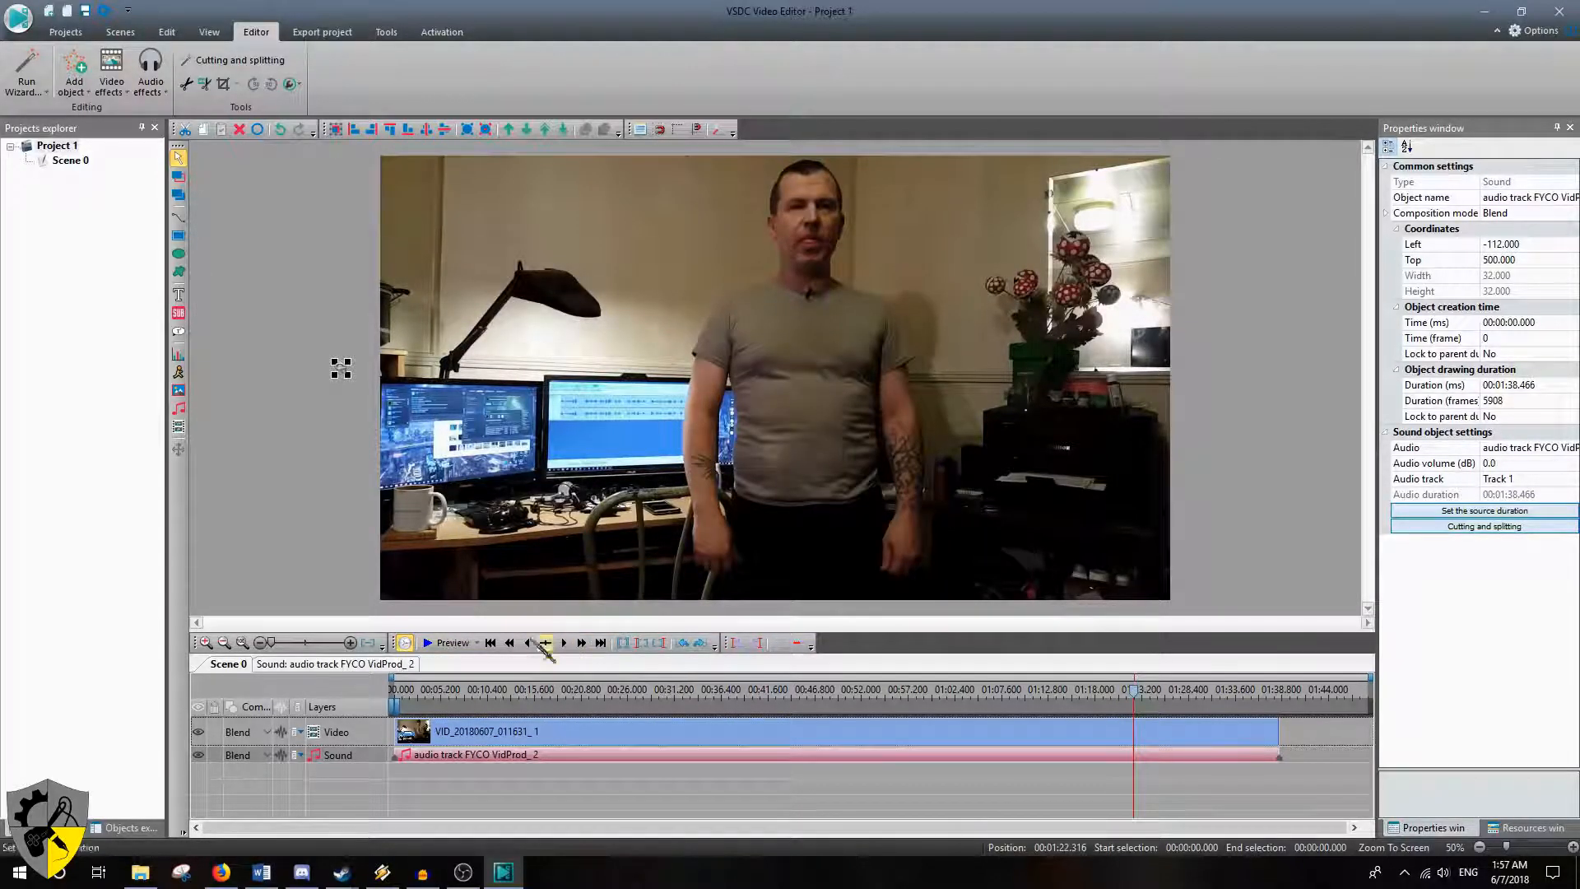
left_click(441, 643)
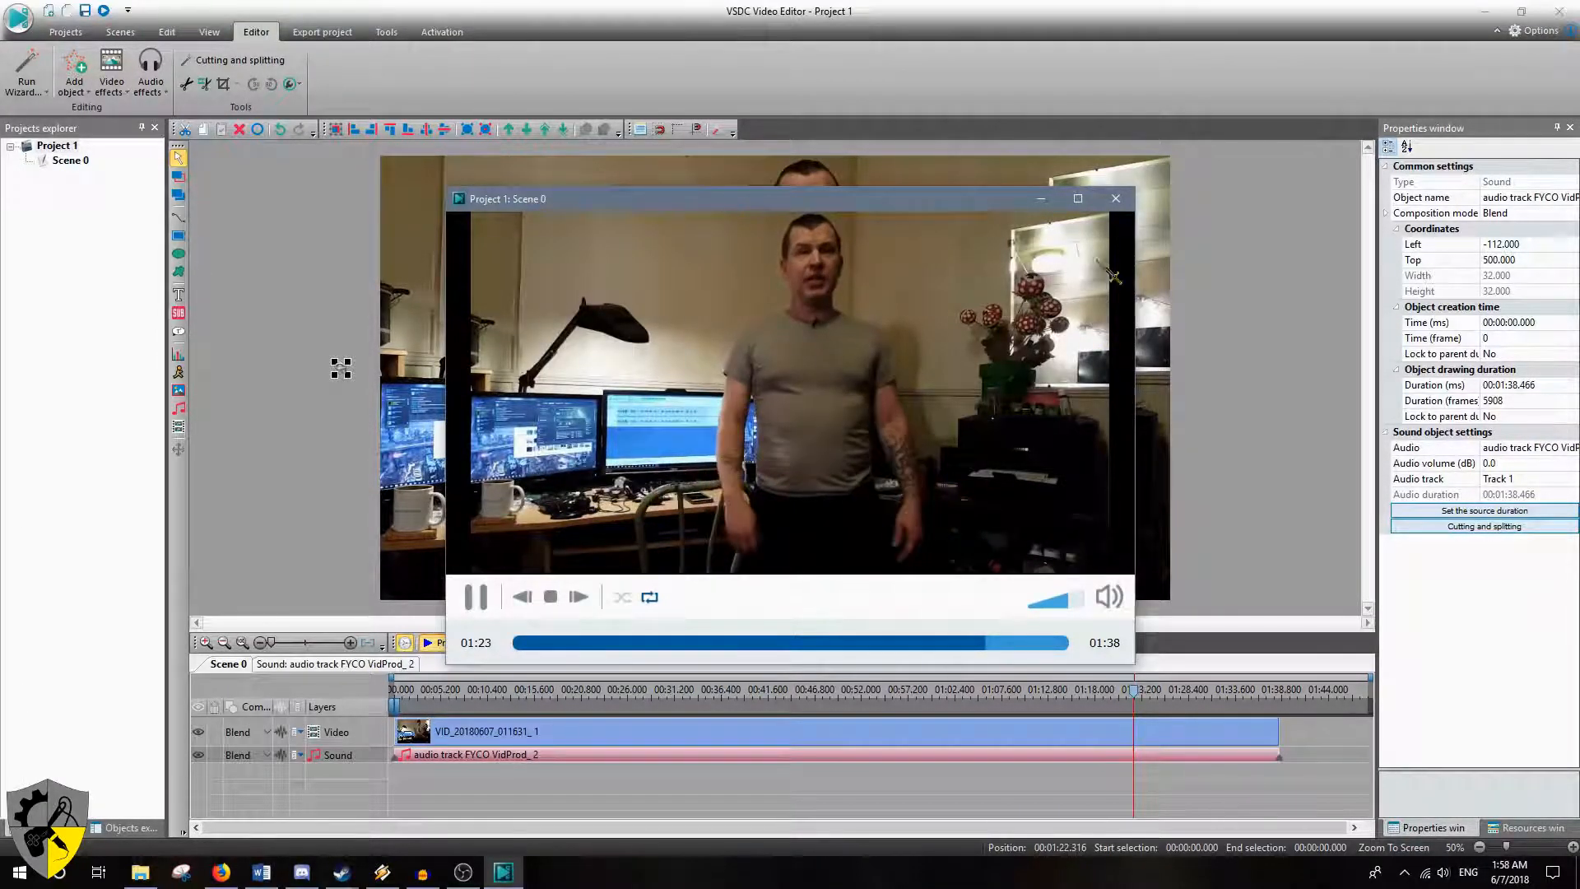
key("Escape")
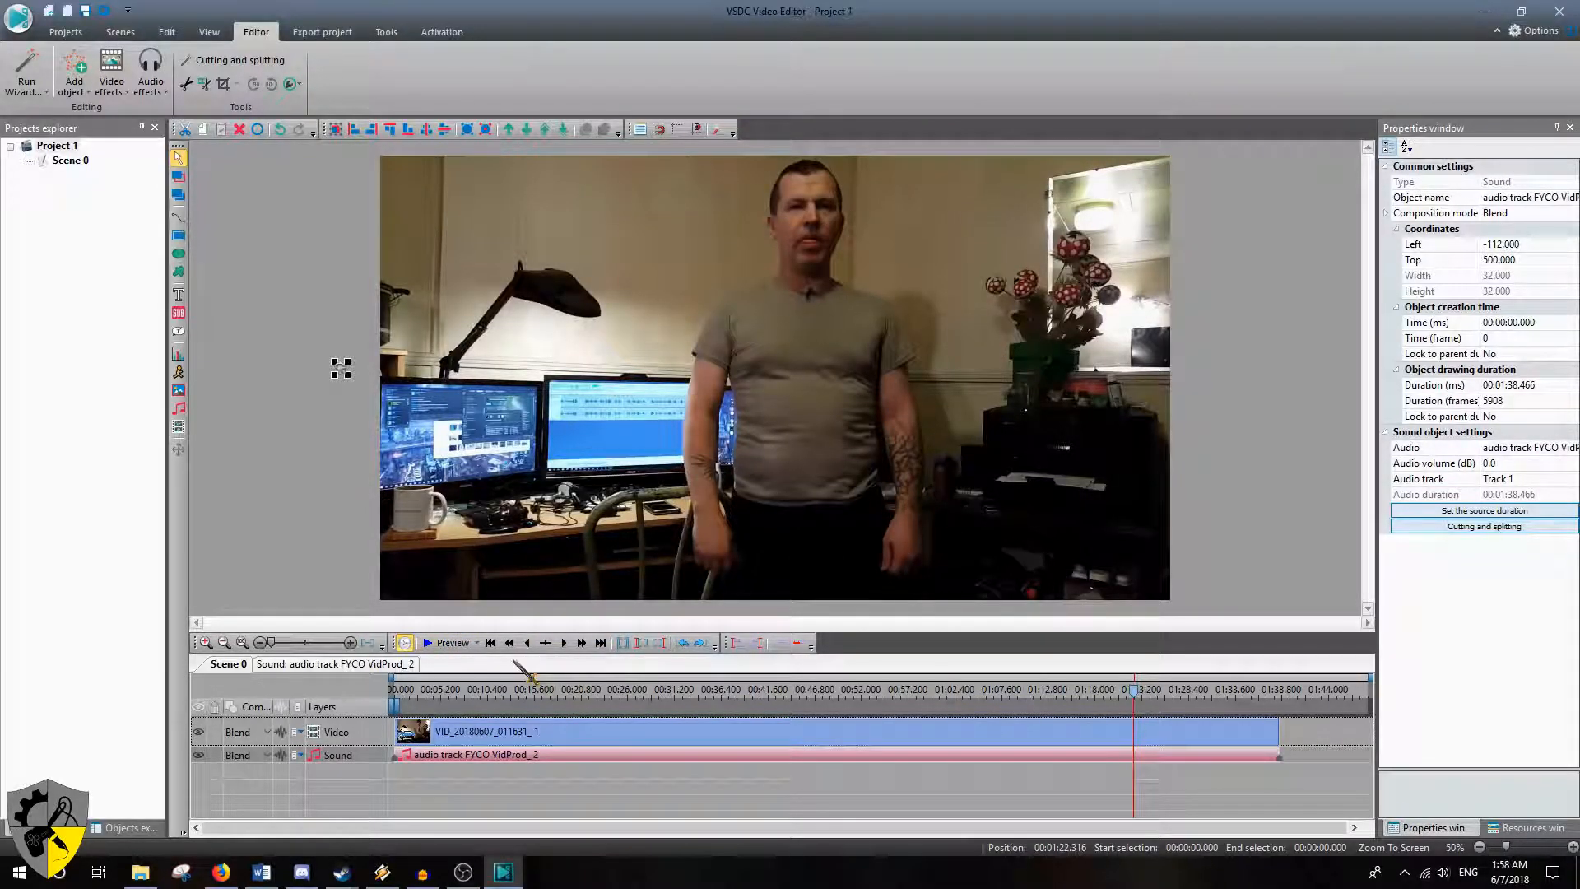
Advance the playhead frame by frame to 01:22.683 and preview from that position
left_click(564, 643)
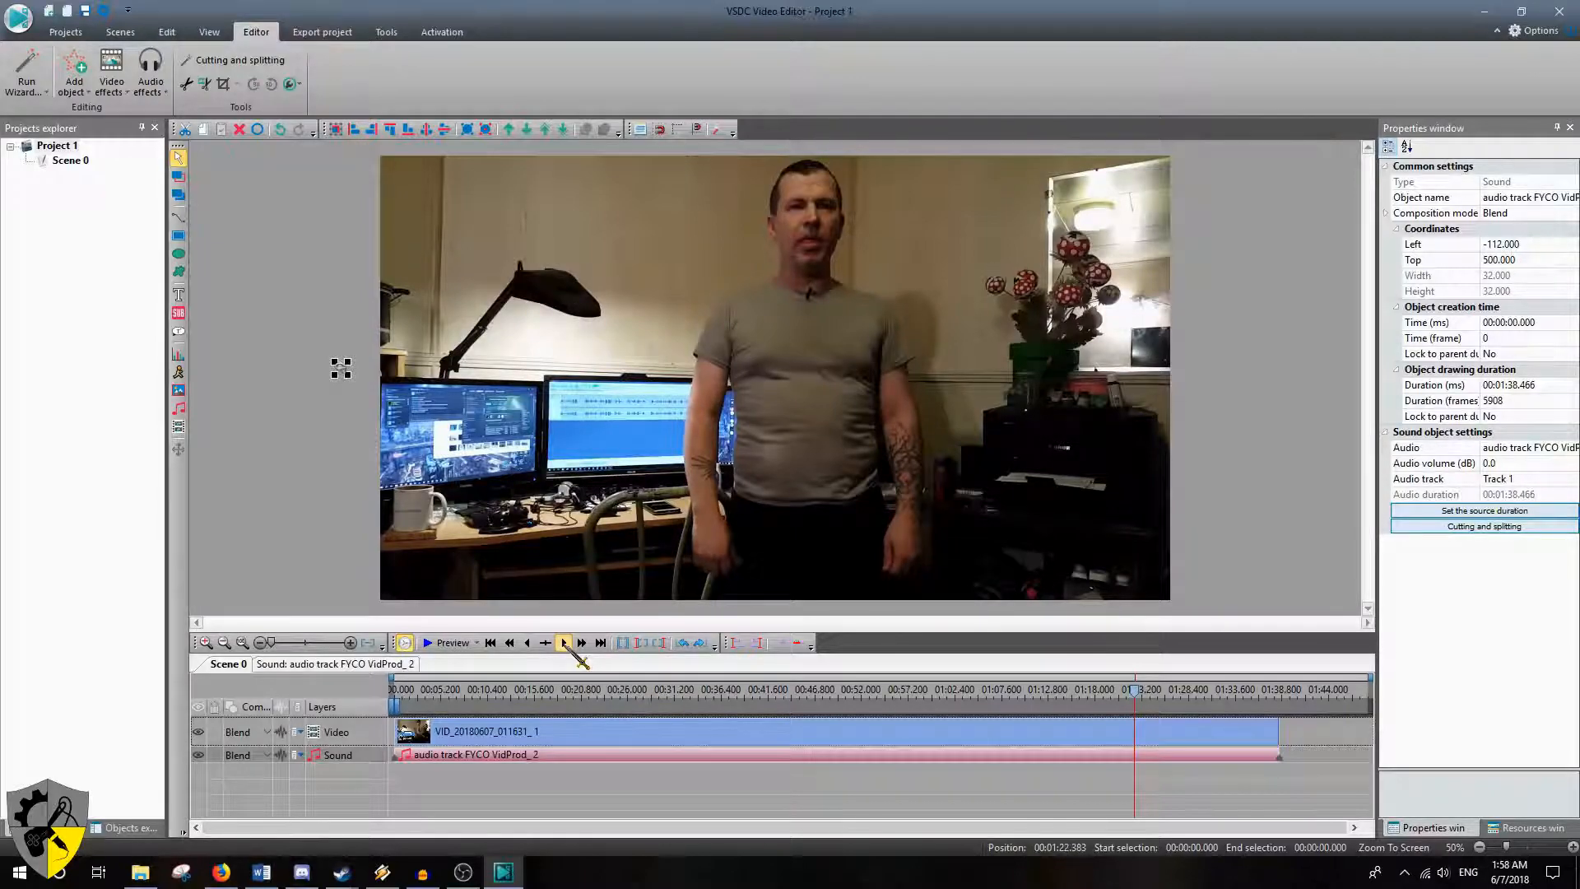
left_click(565, 643)
left_click(565, 643)
left_click(565, 643)
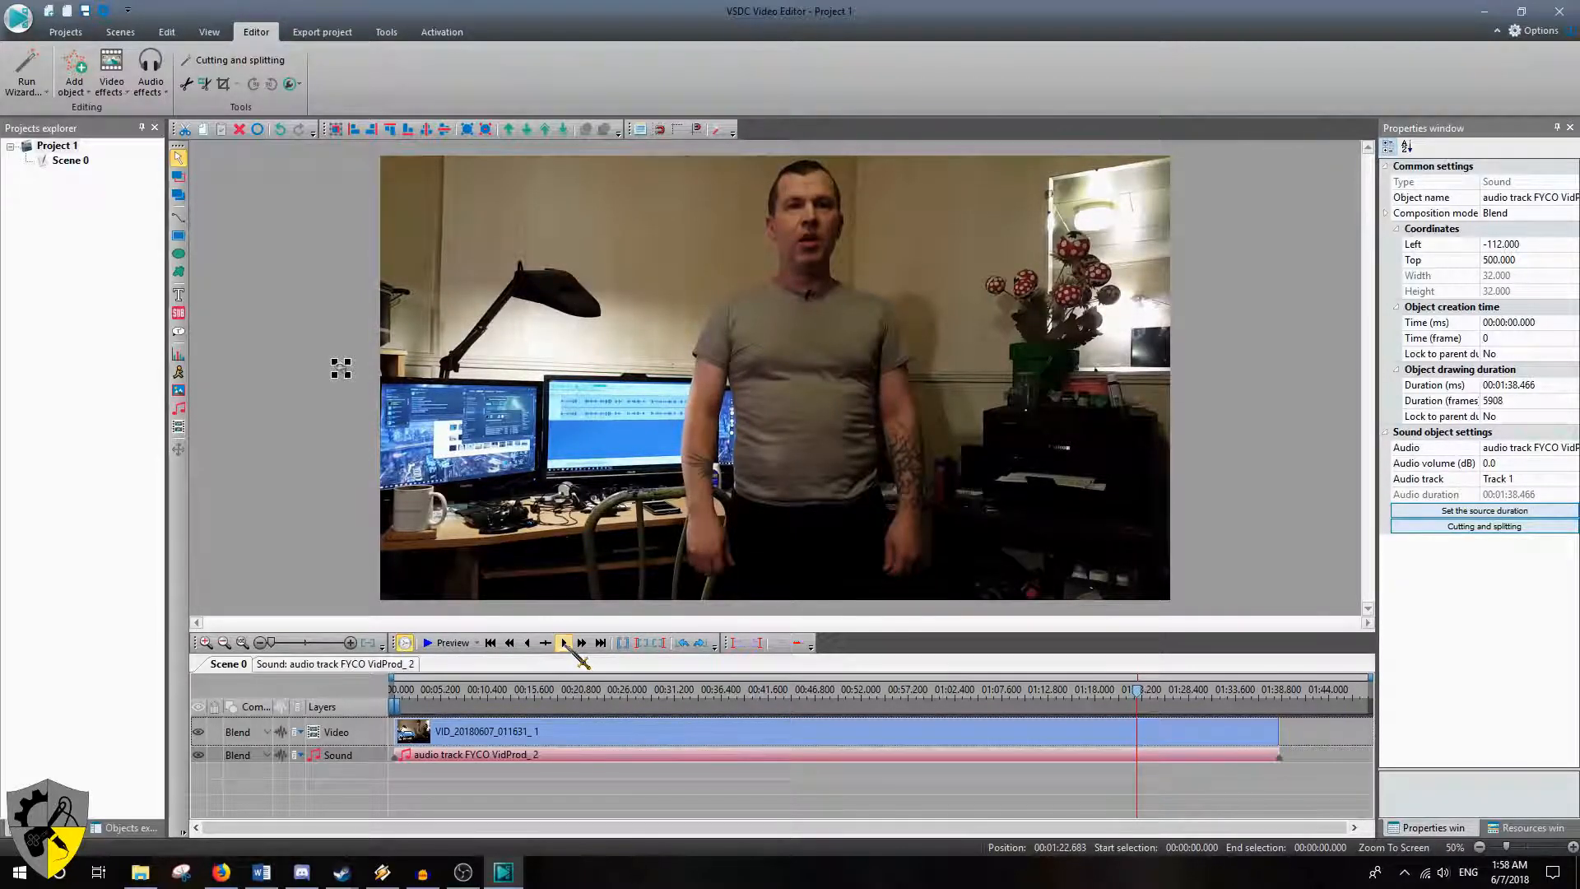
left_click(452, 643)
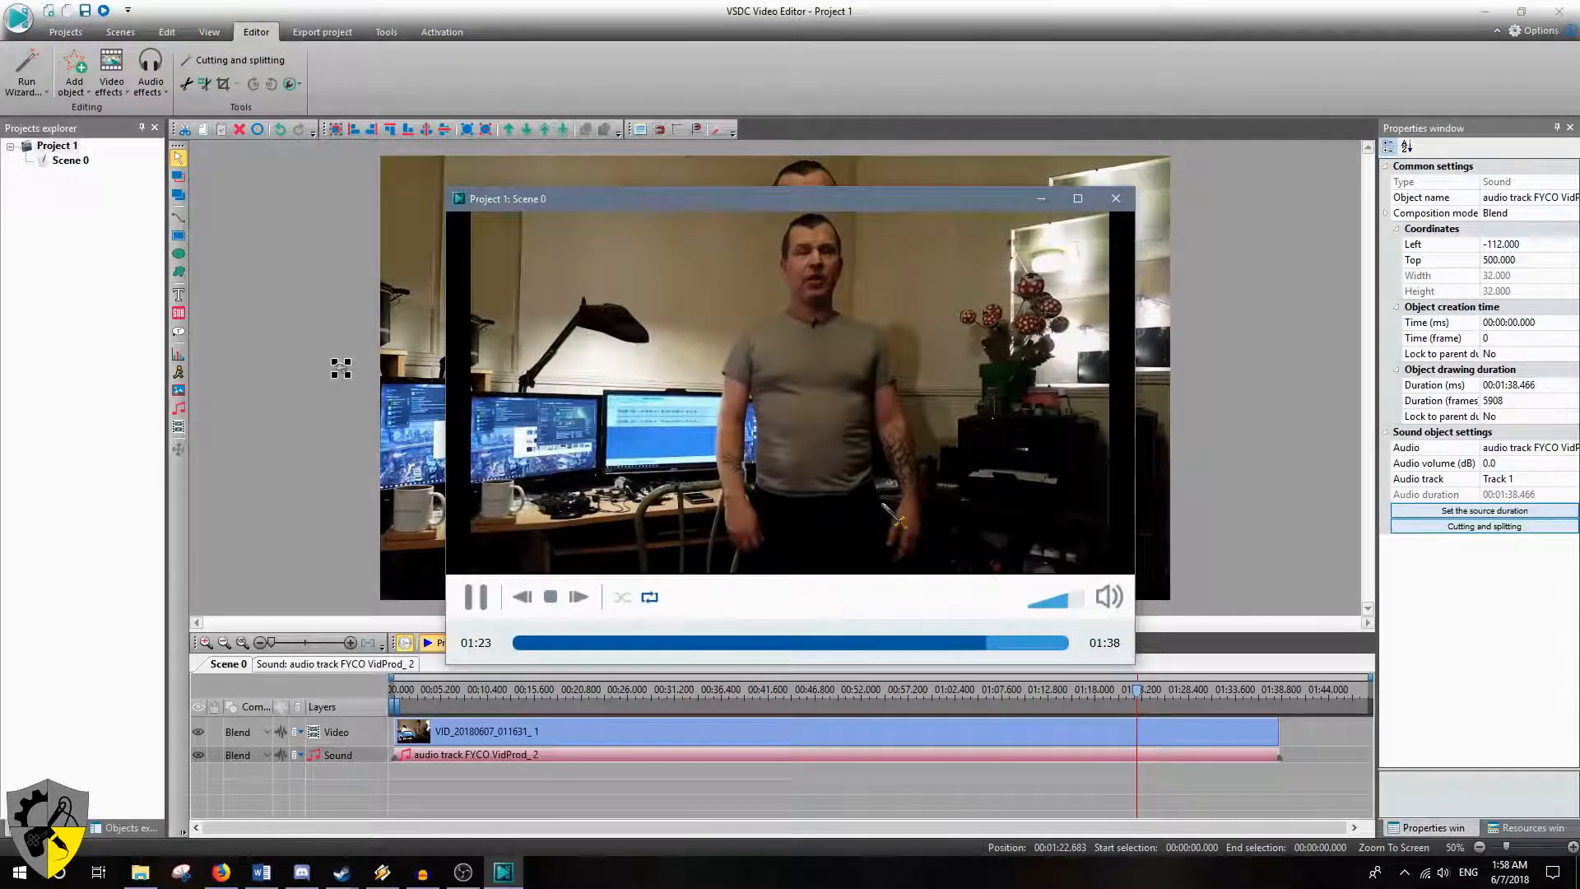
key("space")
left_click(1117, 199)
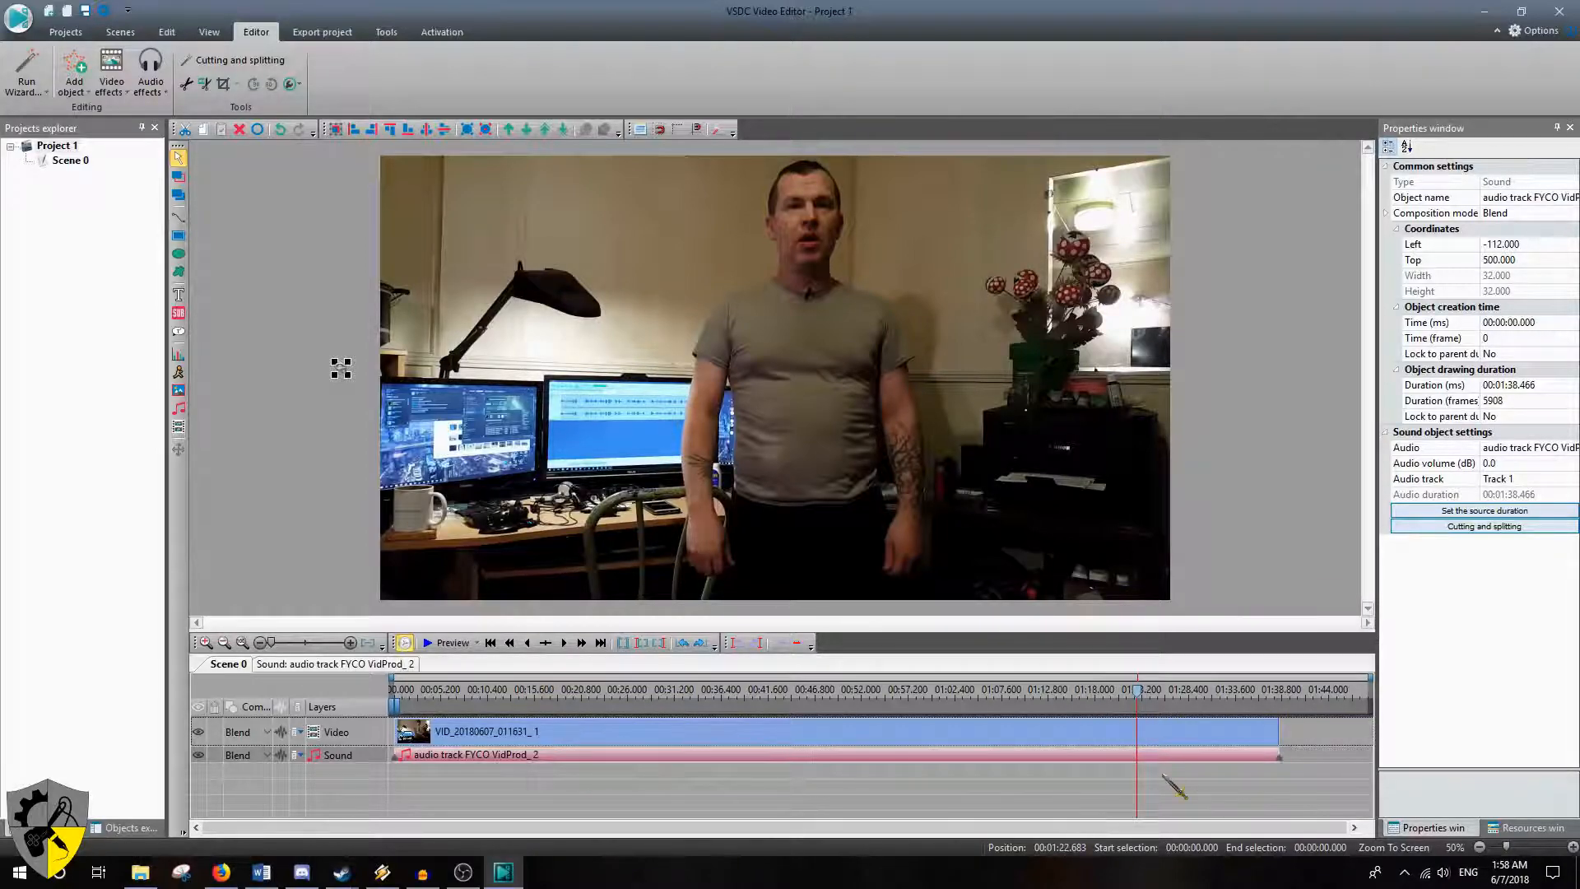
Split the video clip at 01:22.683 and delete the piece before the cut
left_click(374, 741)
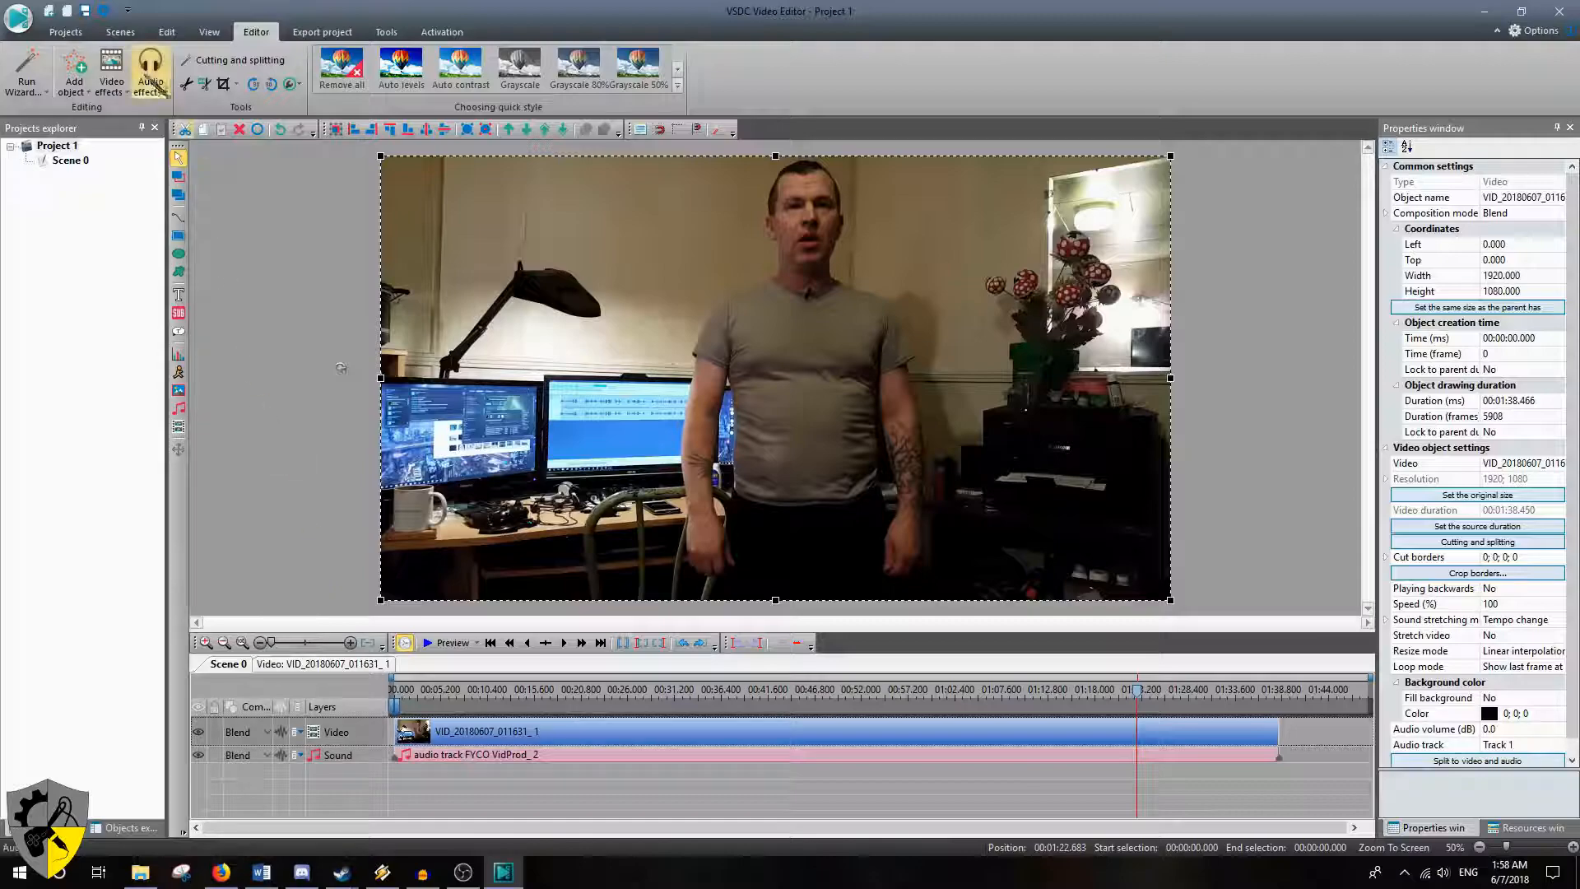
left_click(187, 83)
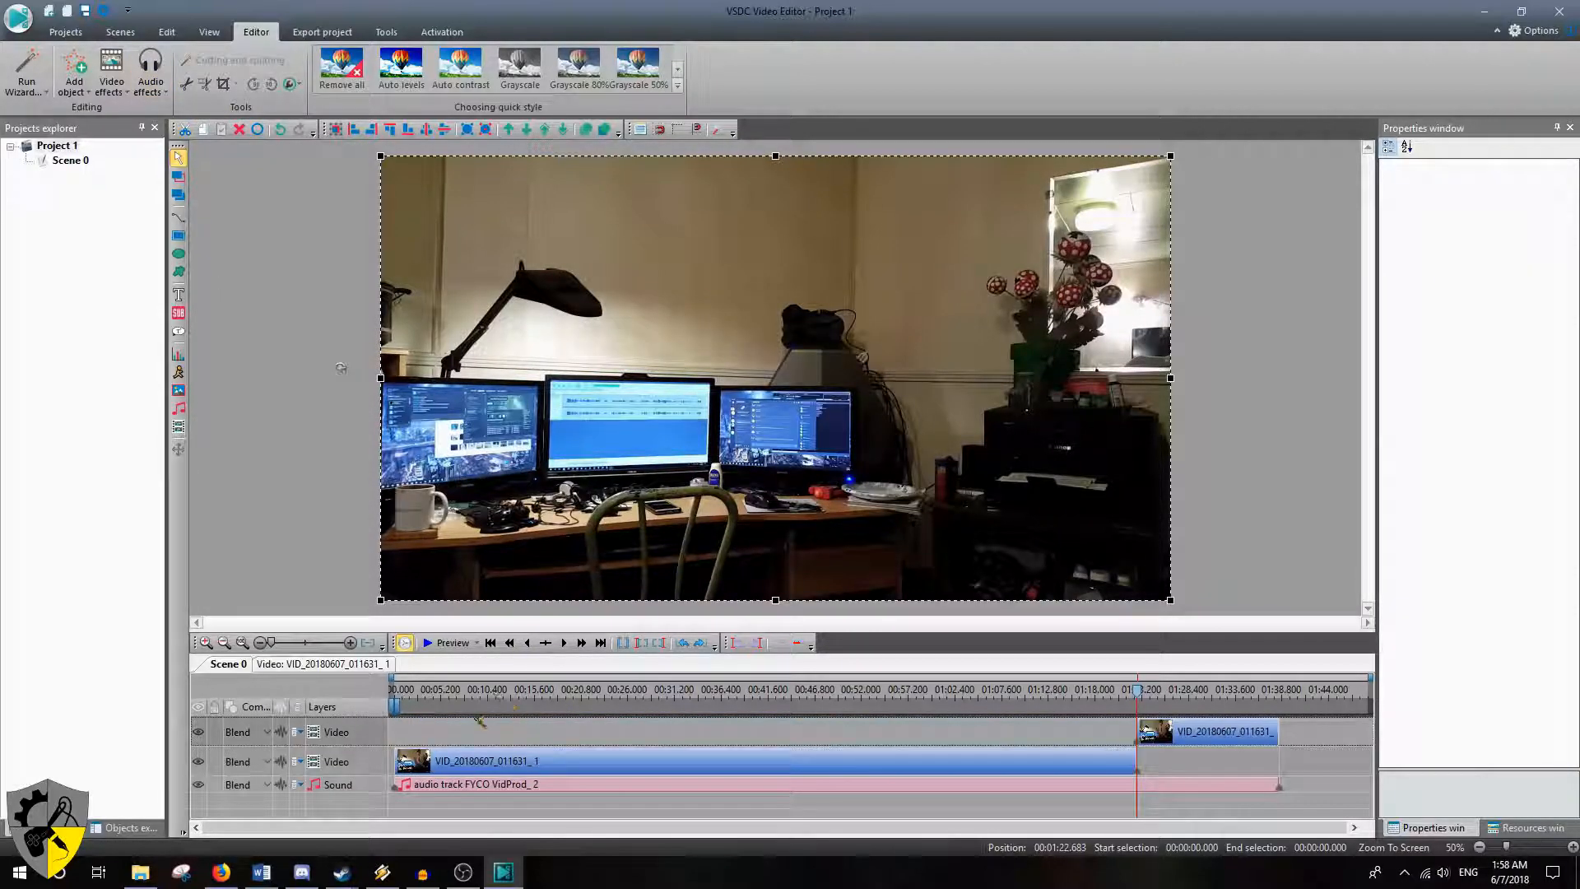
left_click(386, 761)
key("Delete")
Split the audio track at 01:22.683 and undo the deletion of both audio pieces
left_click(382, 755)
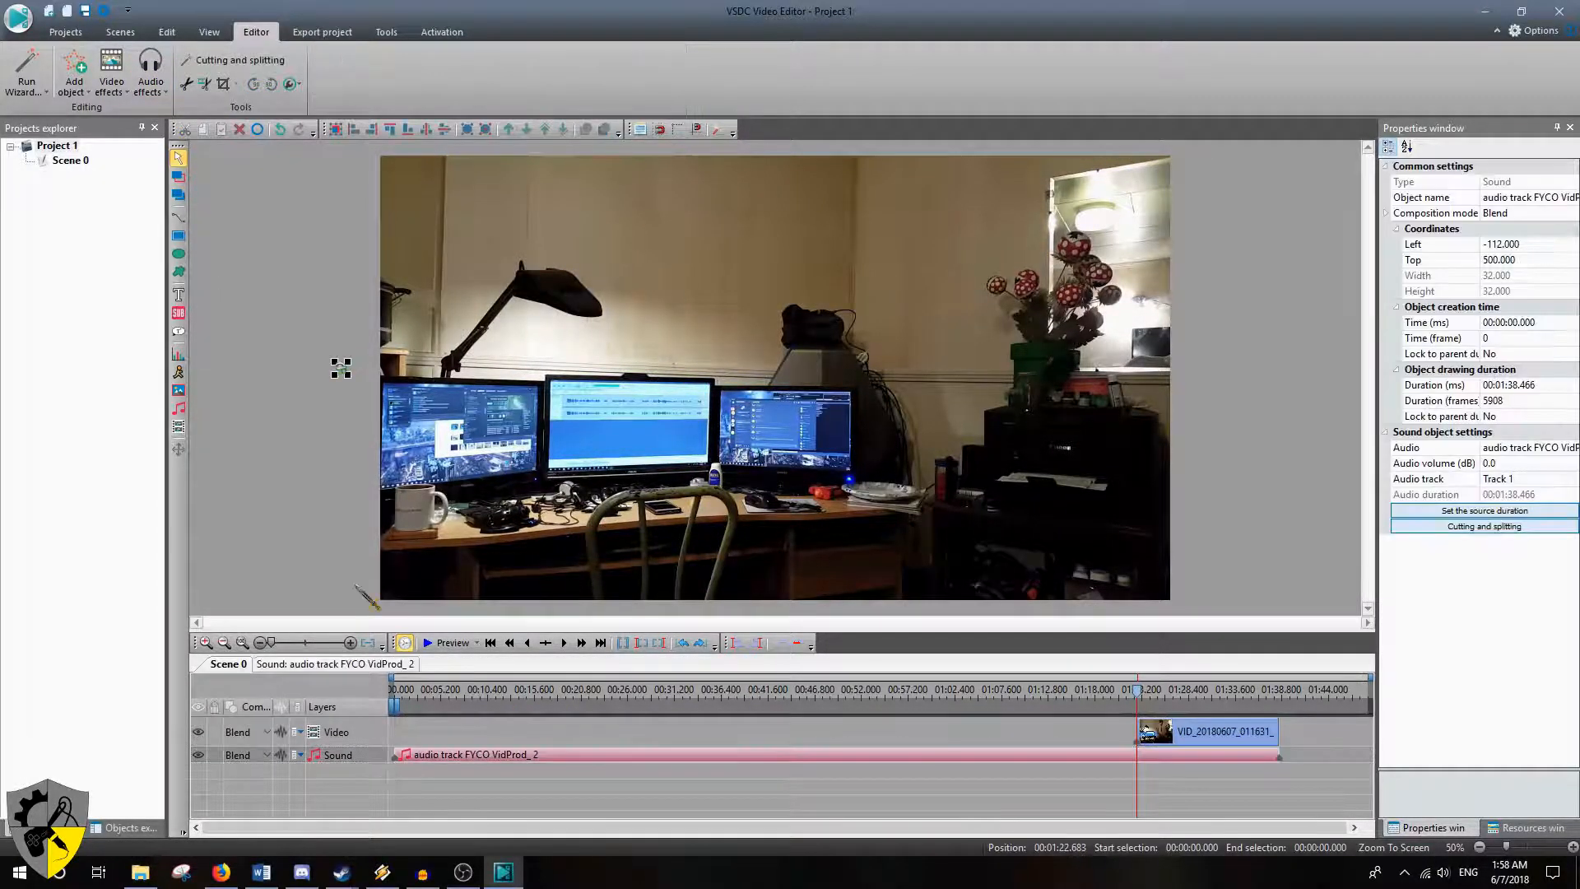
key("Delete")
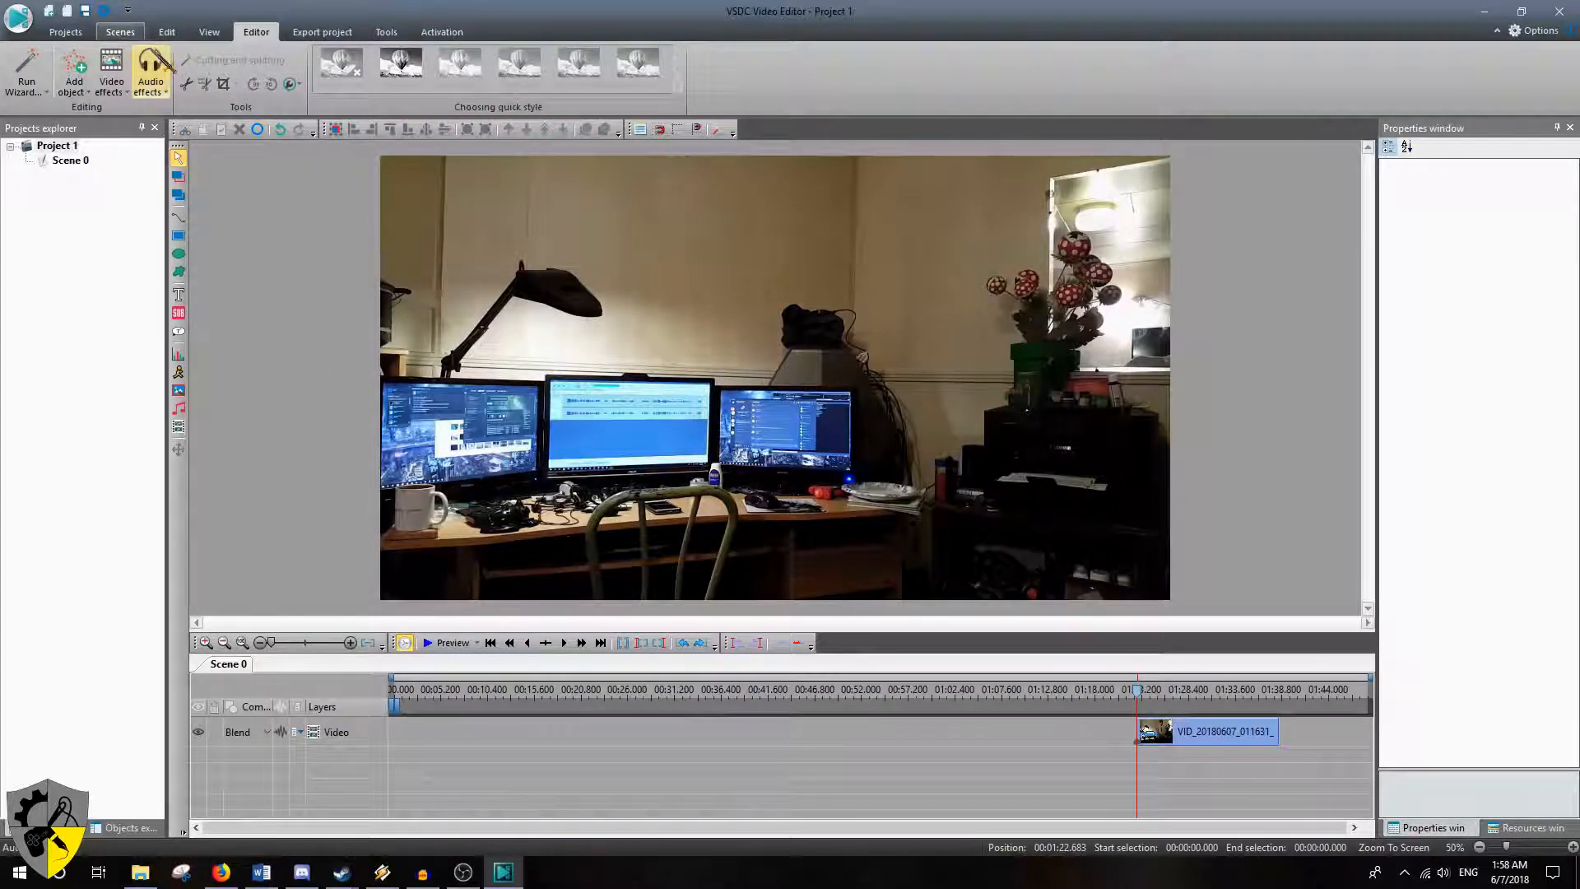
left_click(167, 32)
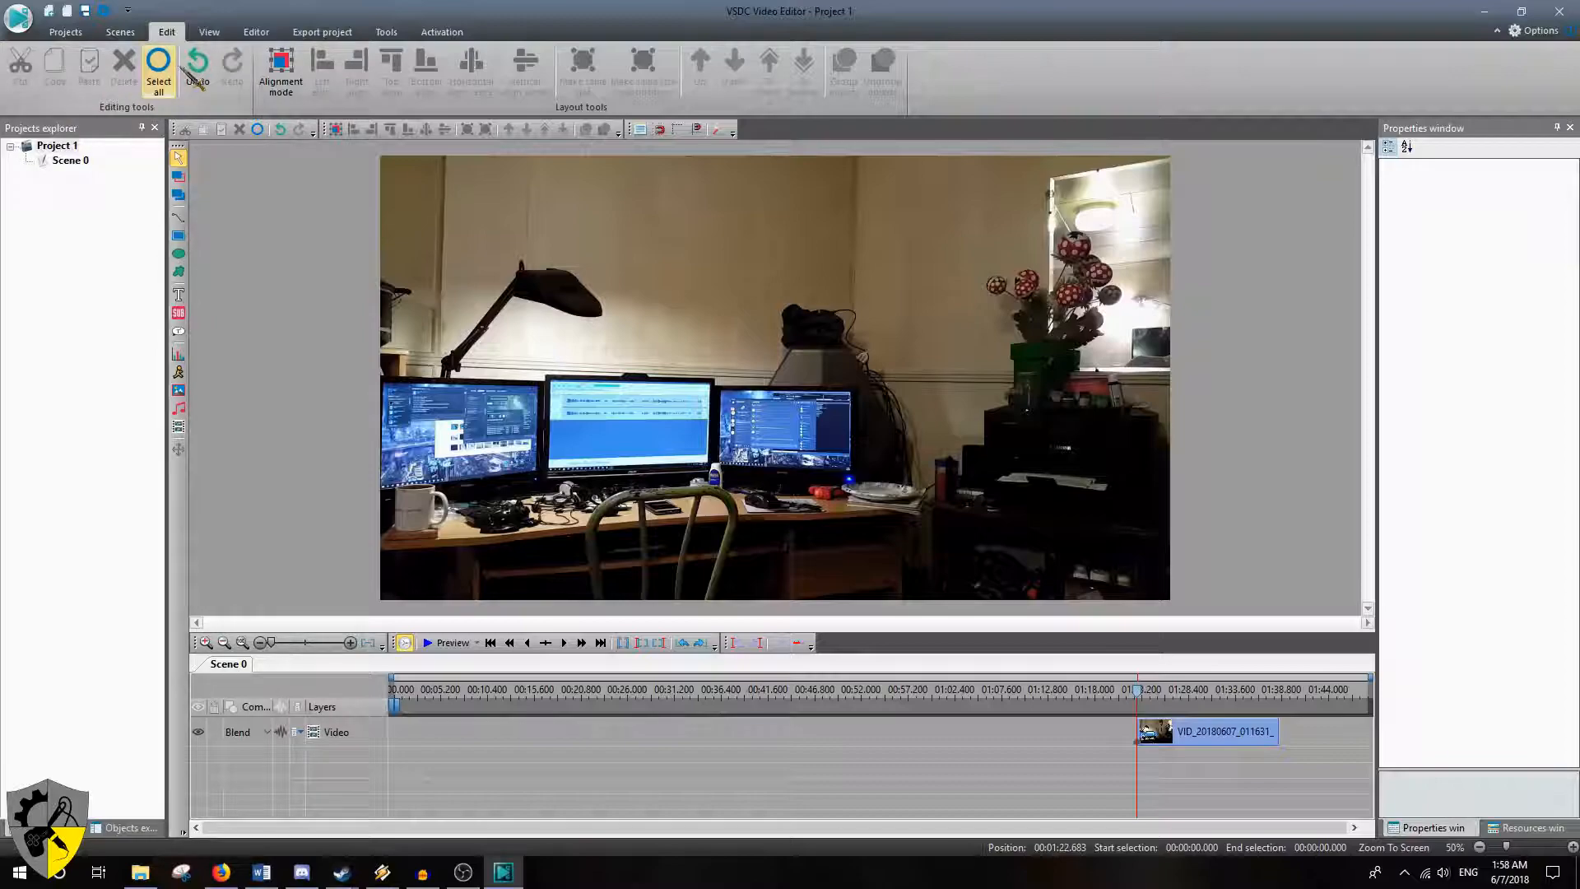
left_click(198, 79)
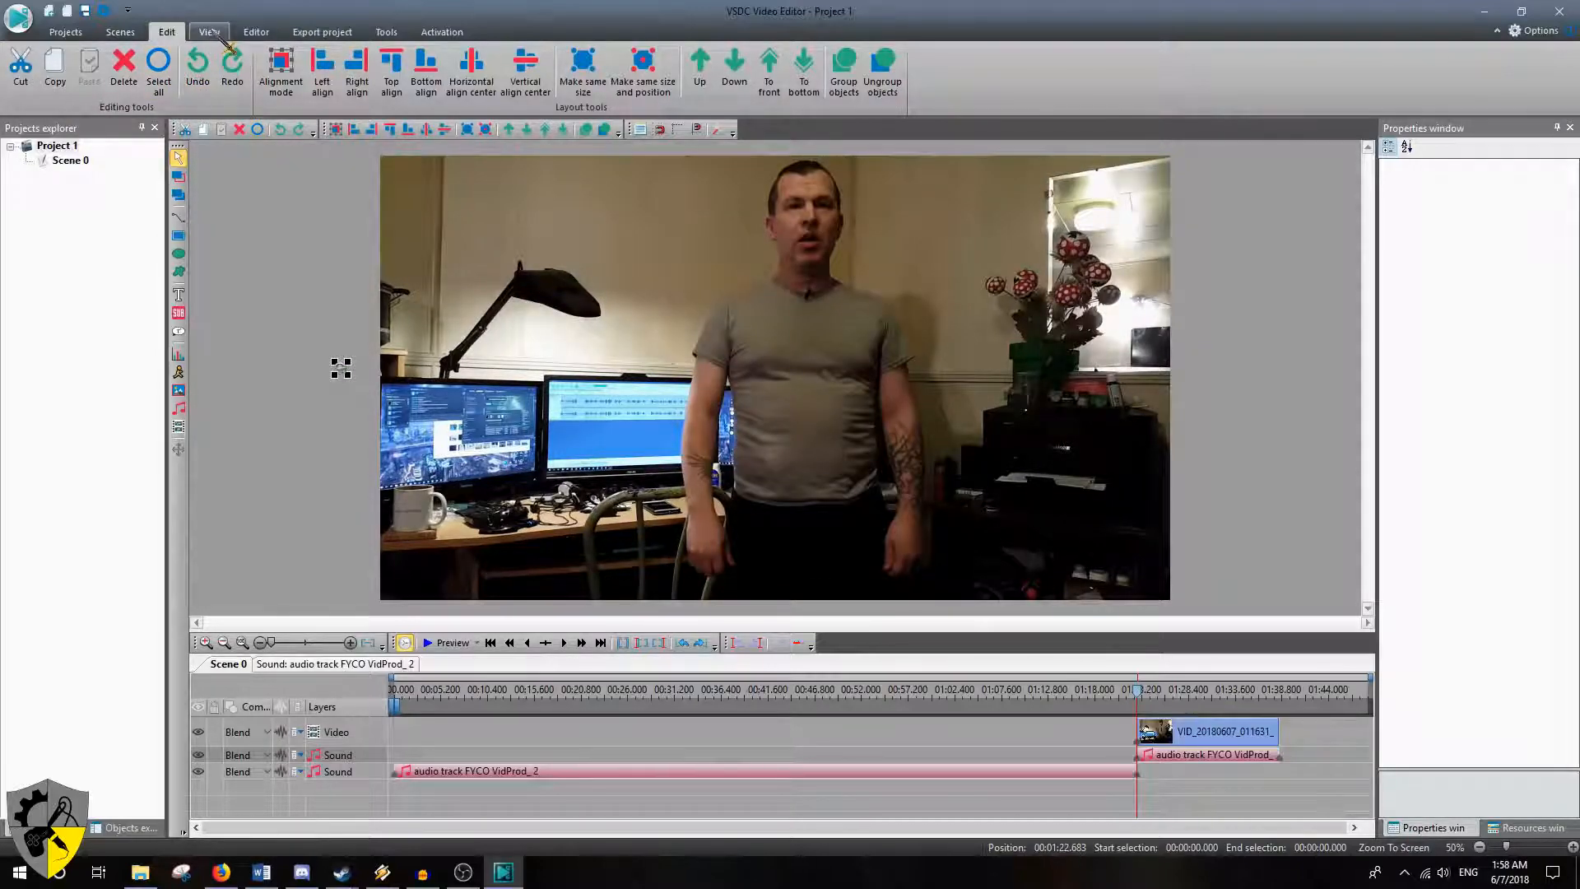
Delete only the audio piece that lies before the 01:22.683 cut
left_click(256, 31)
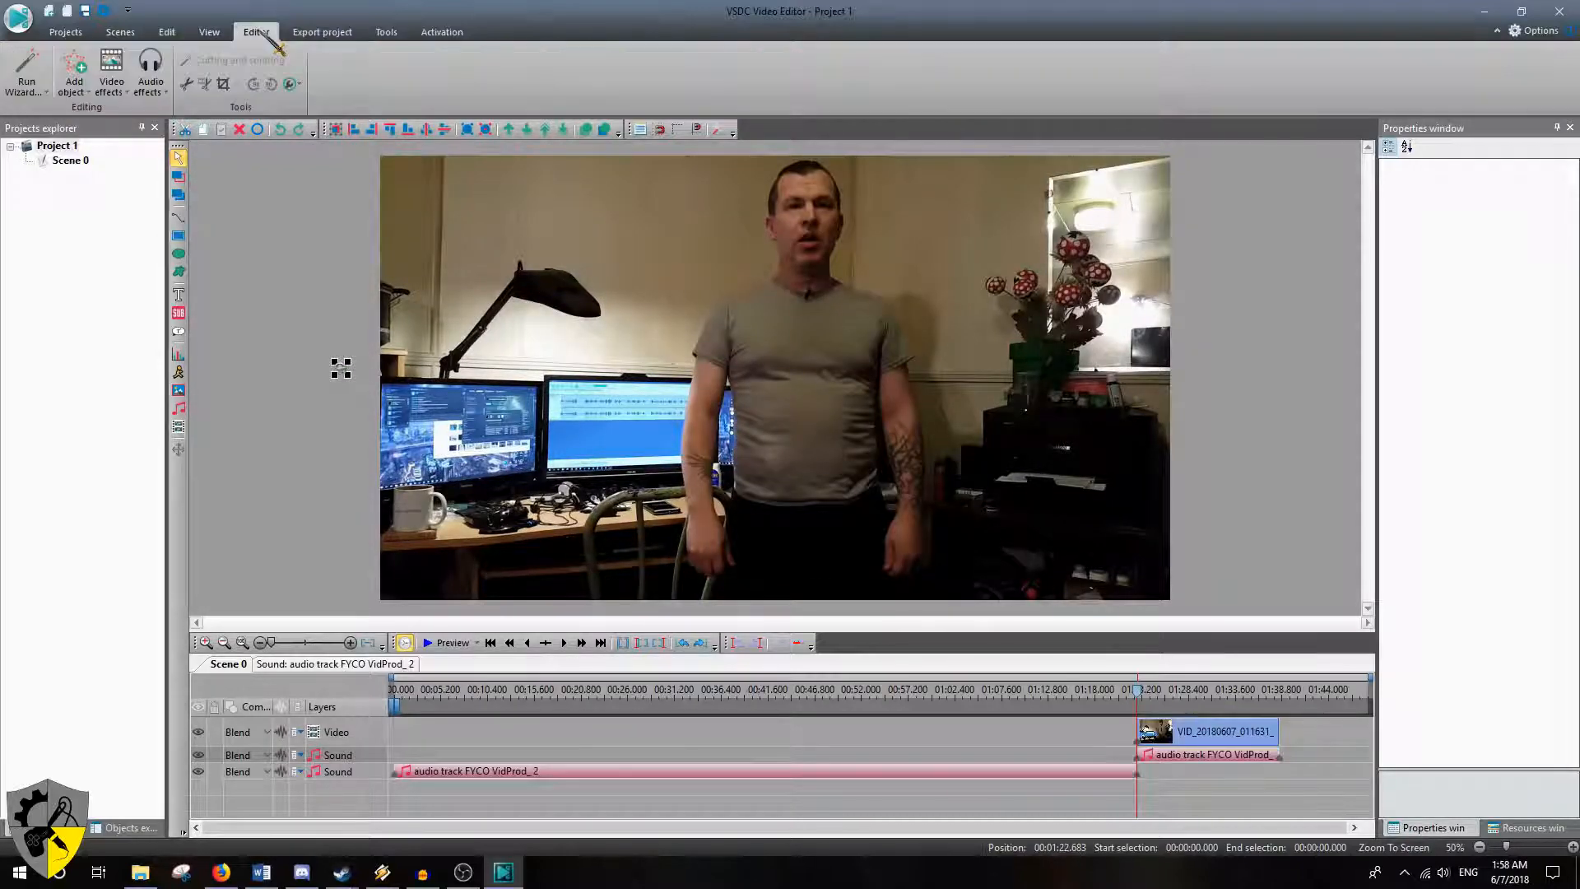
left_click(375, 775)
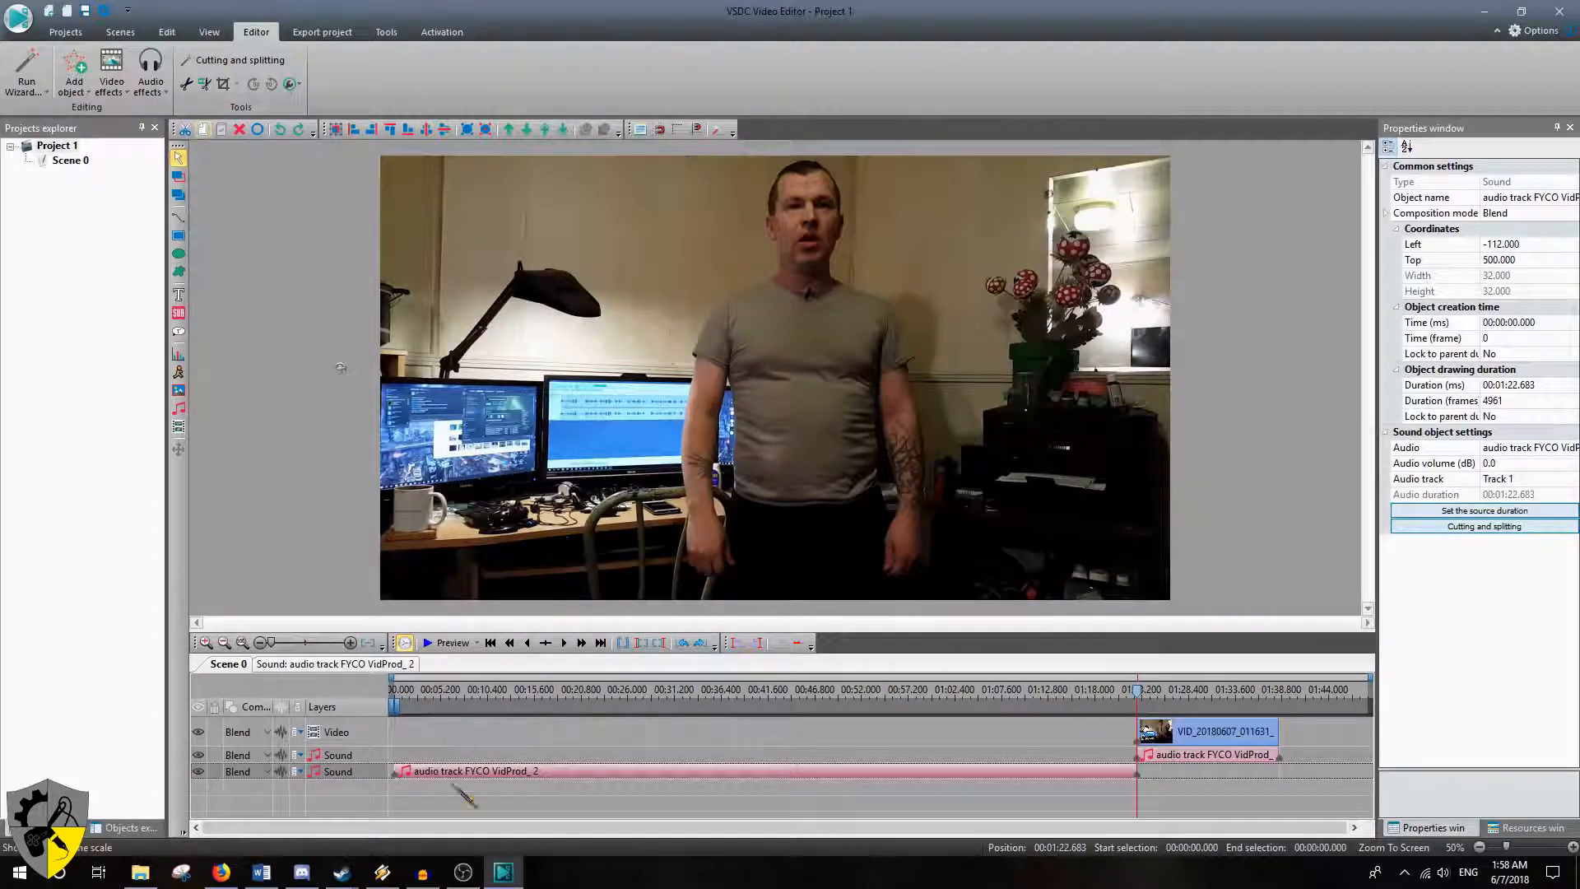
key("Delete")
Move the remaining video and audio pieces to the start of the timeline and place the playhead at 00:06.450
left_click_drag(1257, 744, 514, 733)
left_click_drag(1212, 758, 344, 767)
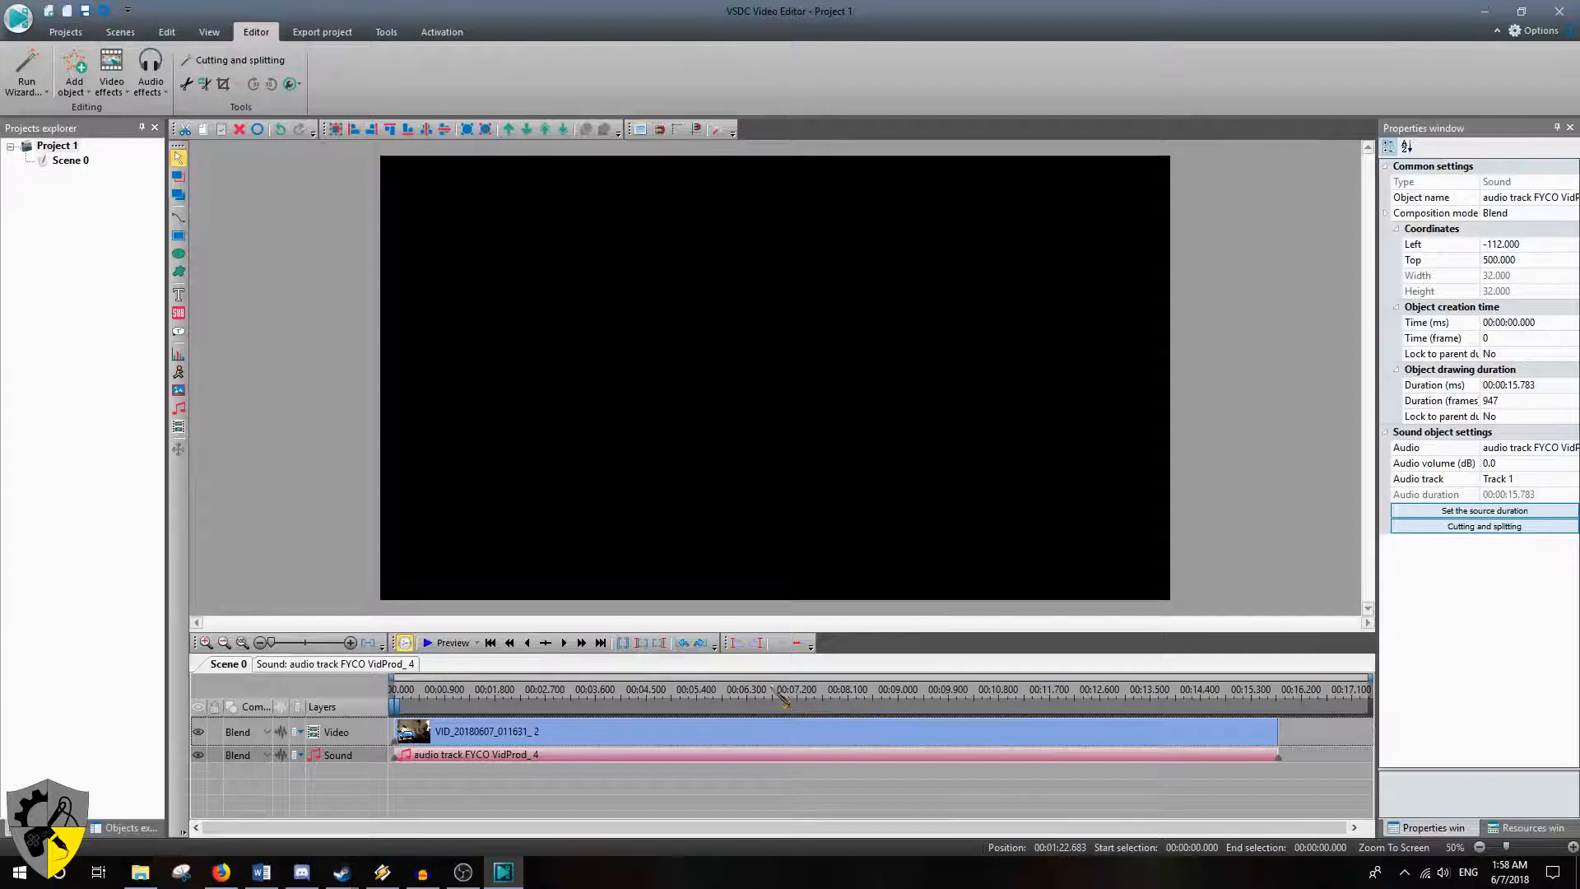
left_click(749, 708)
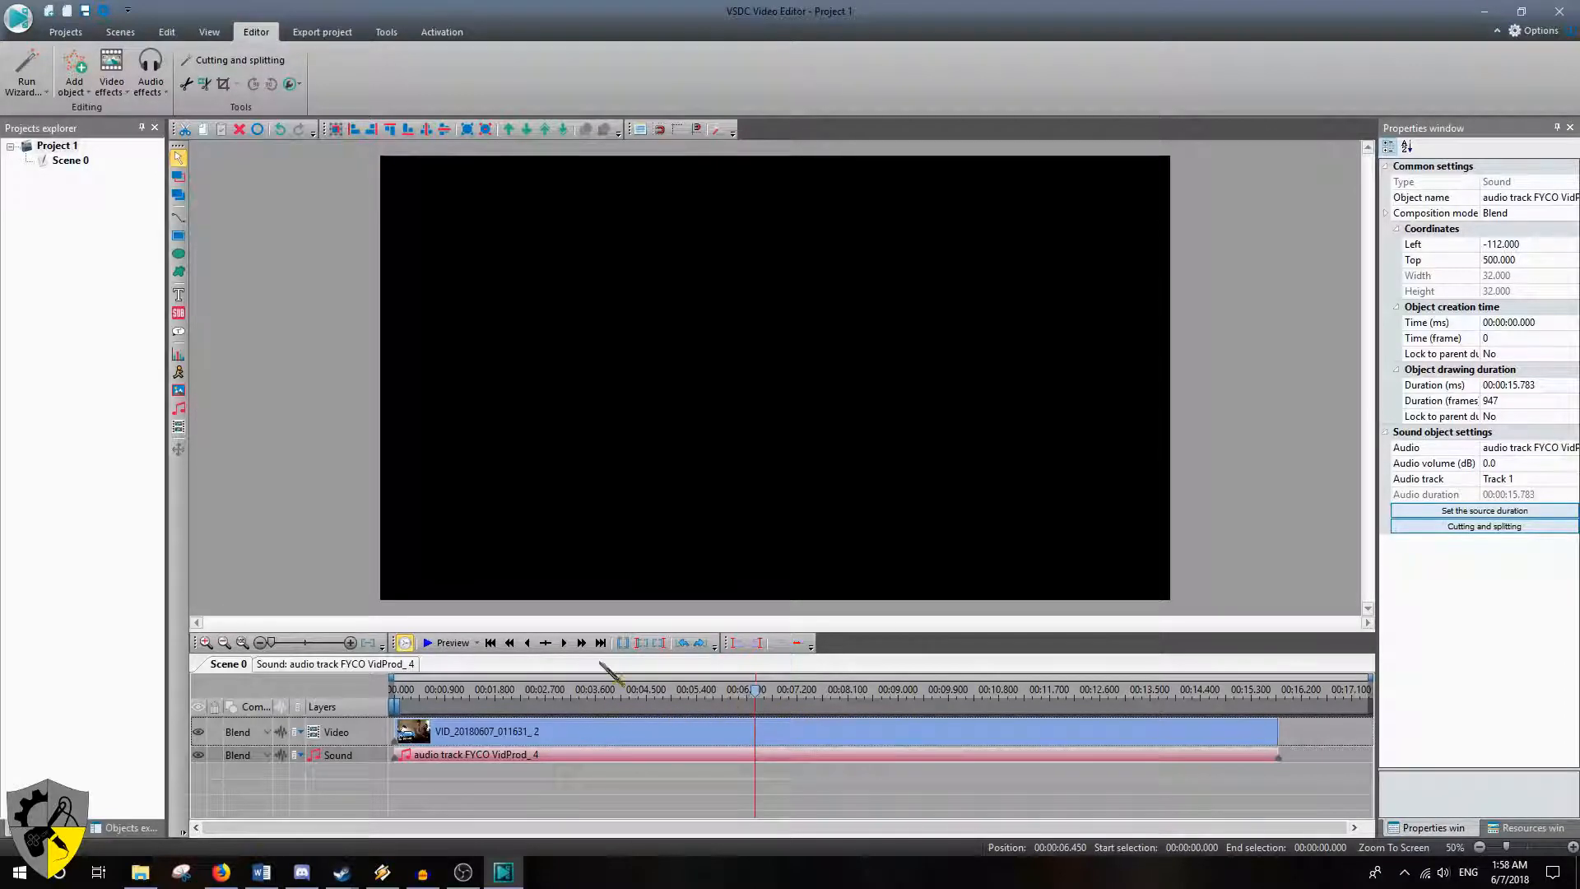
Preview the scene to find where the wanted section ends and place the playhead at 00:10.200
left_click(449, 643)
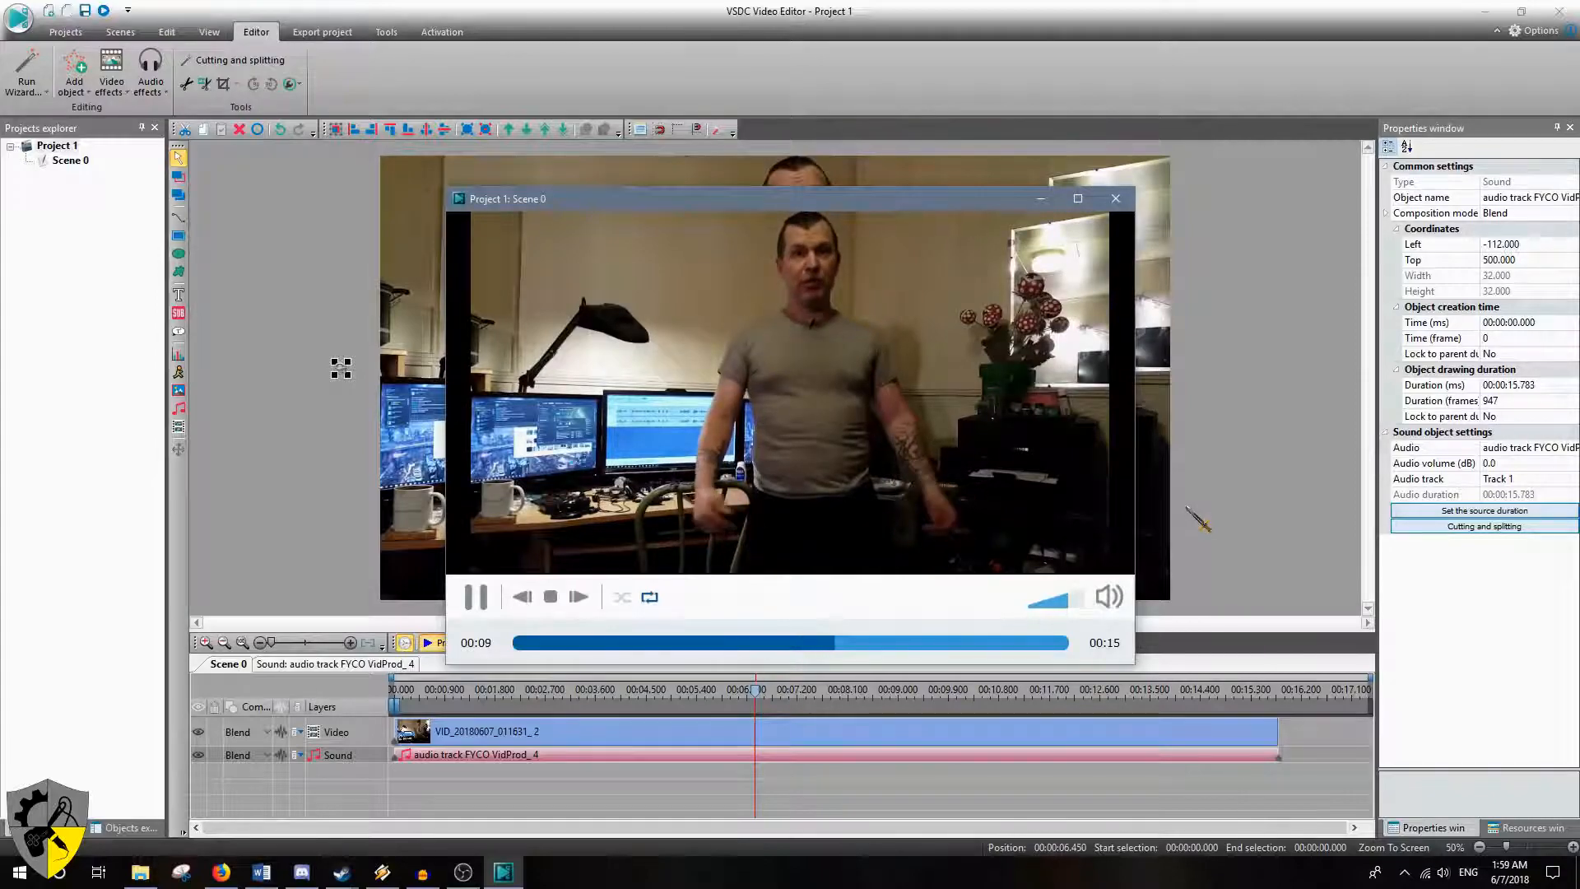
left_click(952, 424)
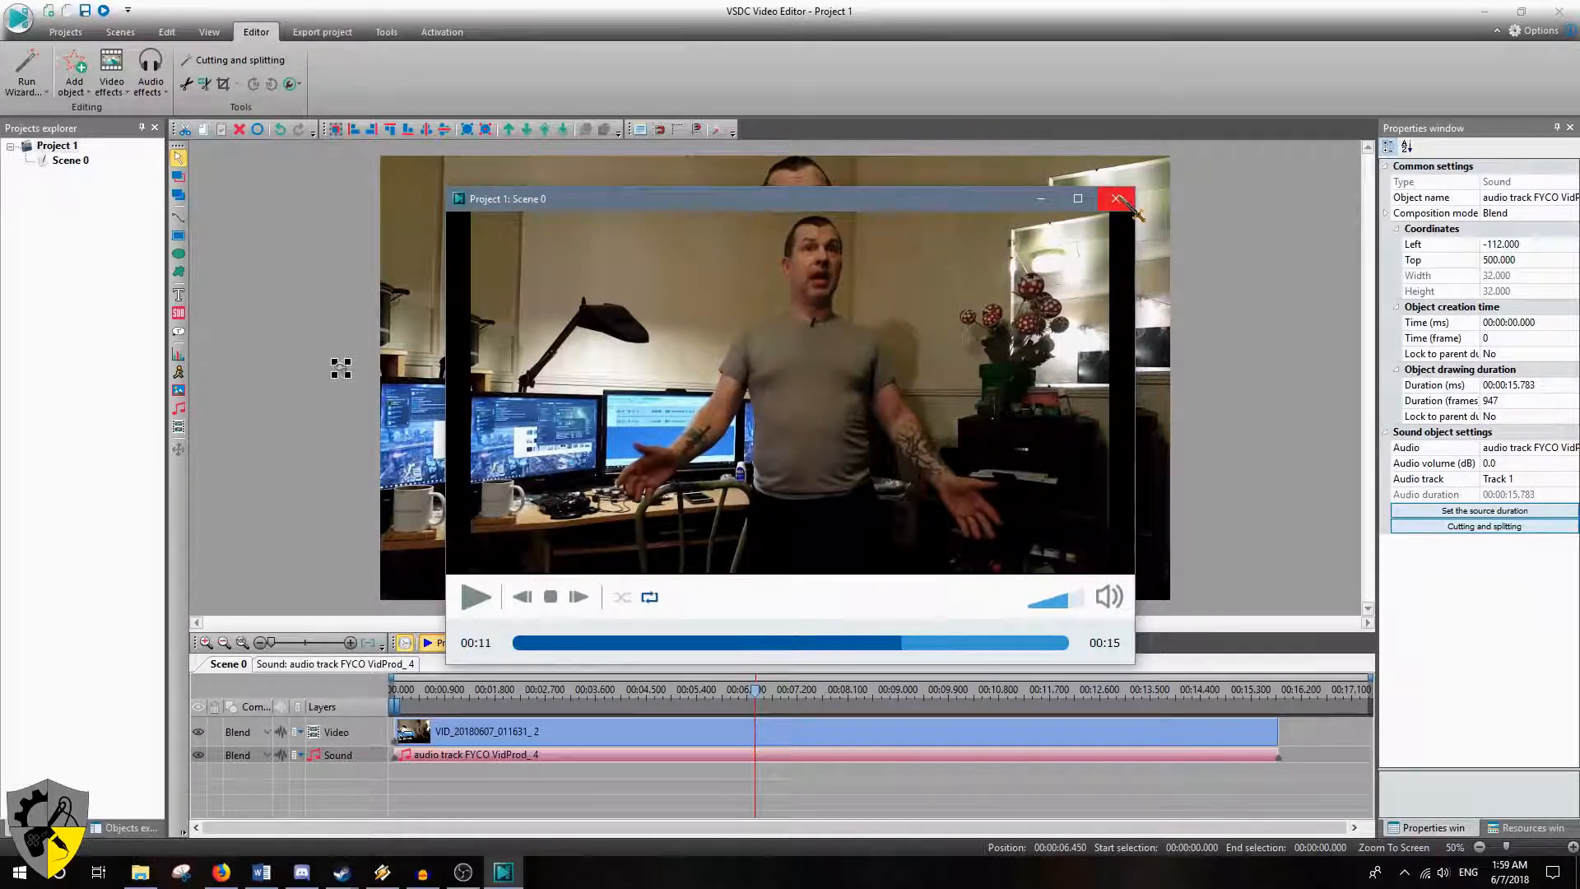
left_click(1124, 200)
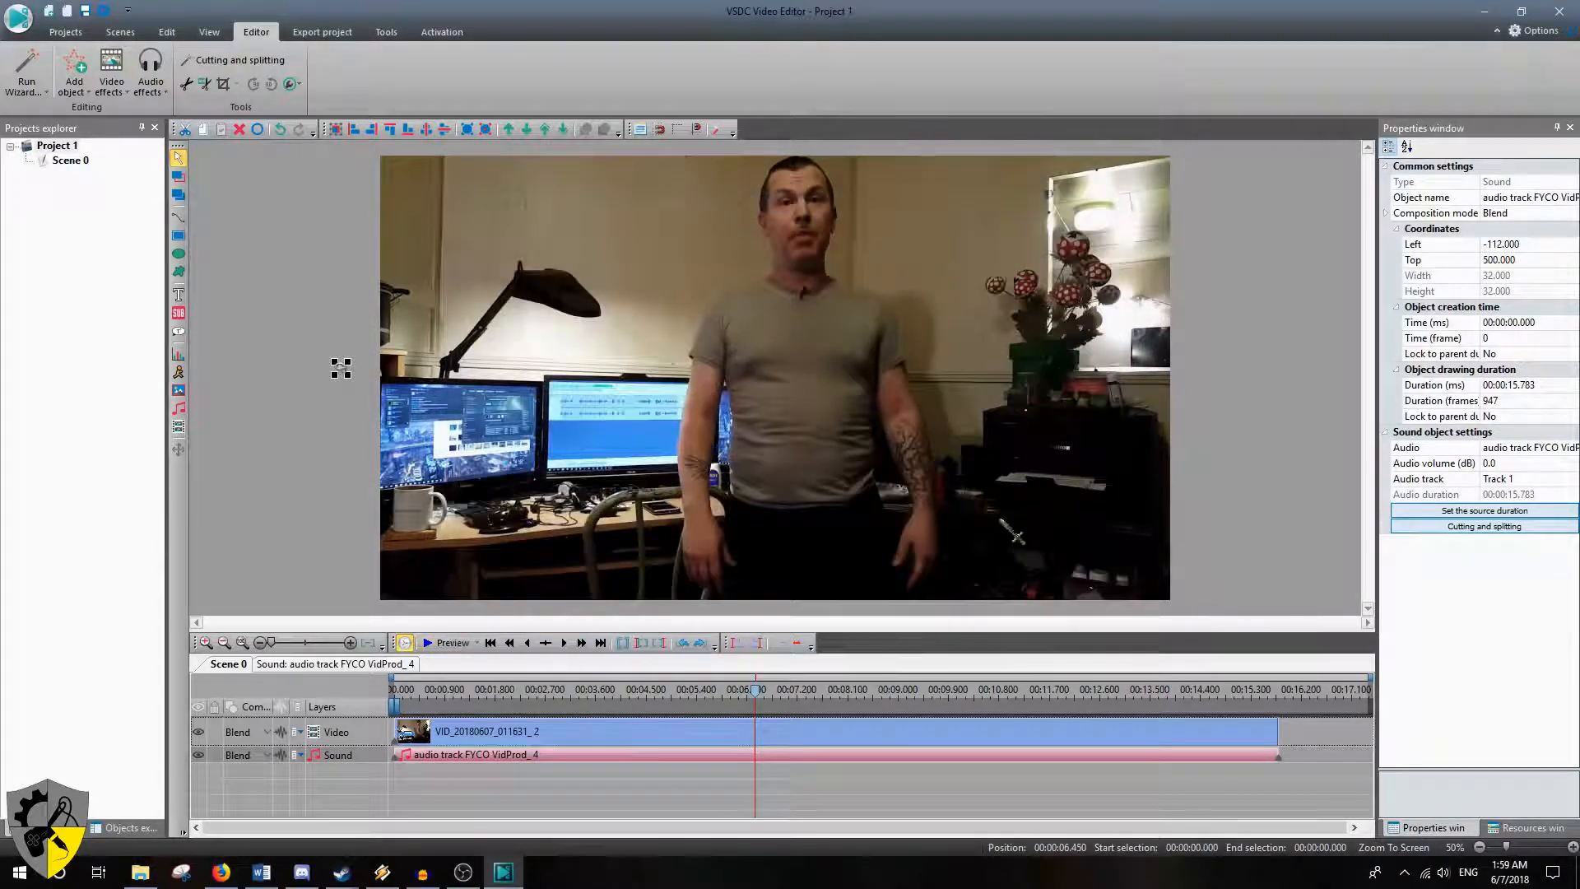
left_click(1022, 700)
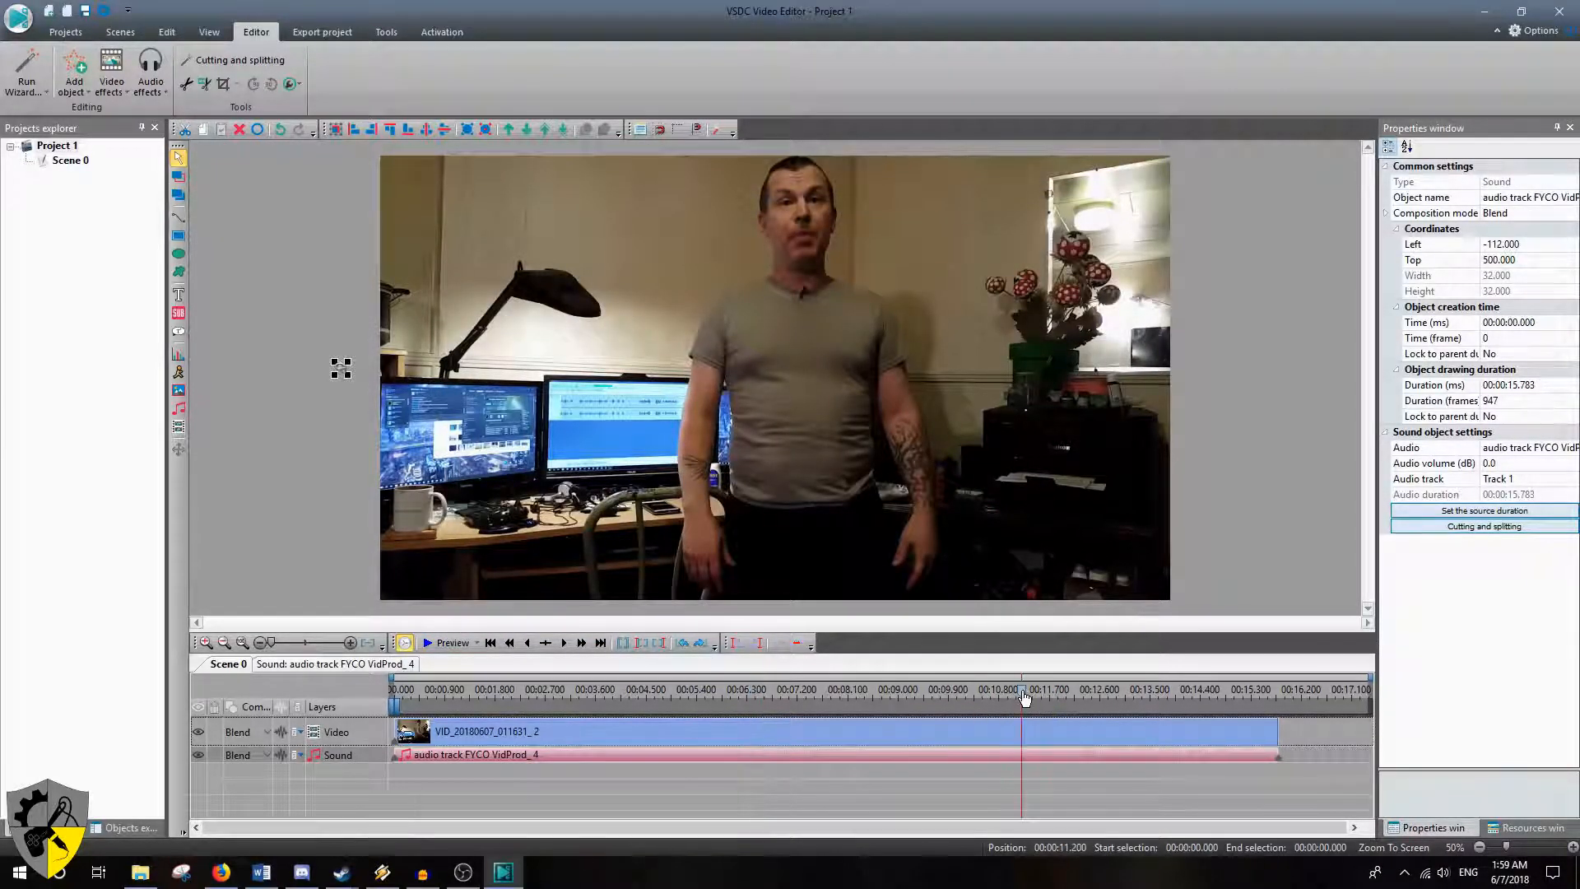
left_click(511, 644)
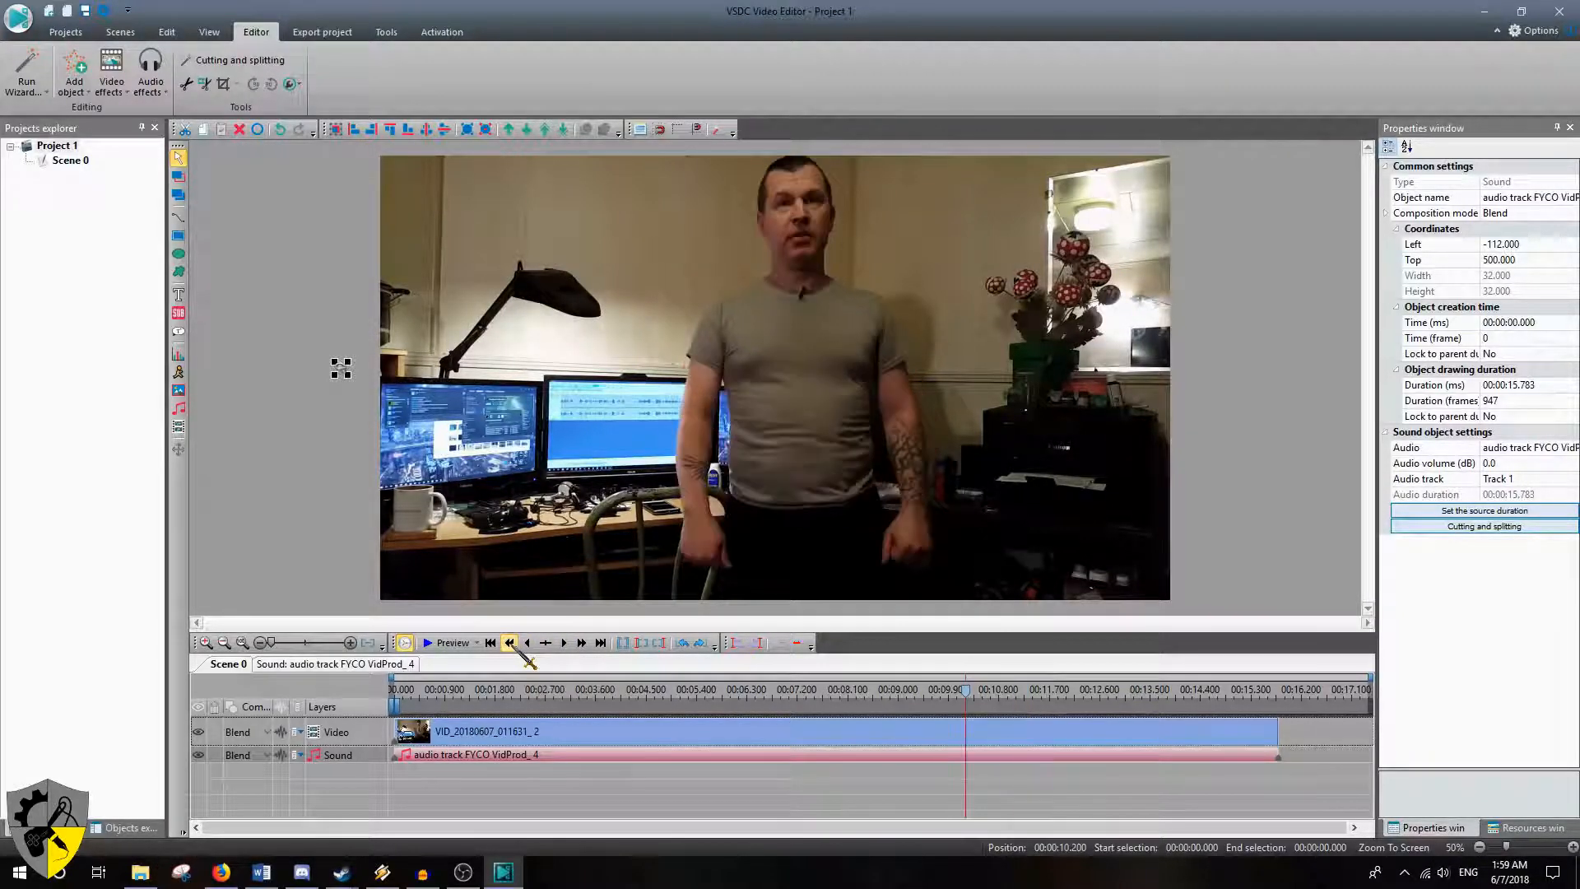
left_click(452, 643)
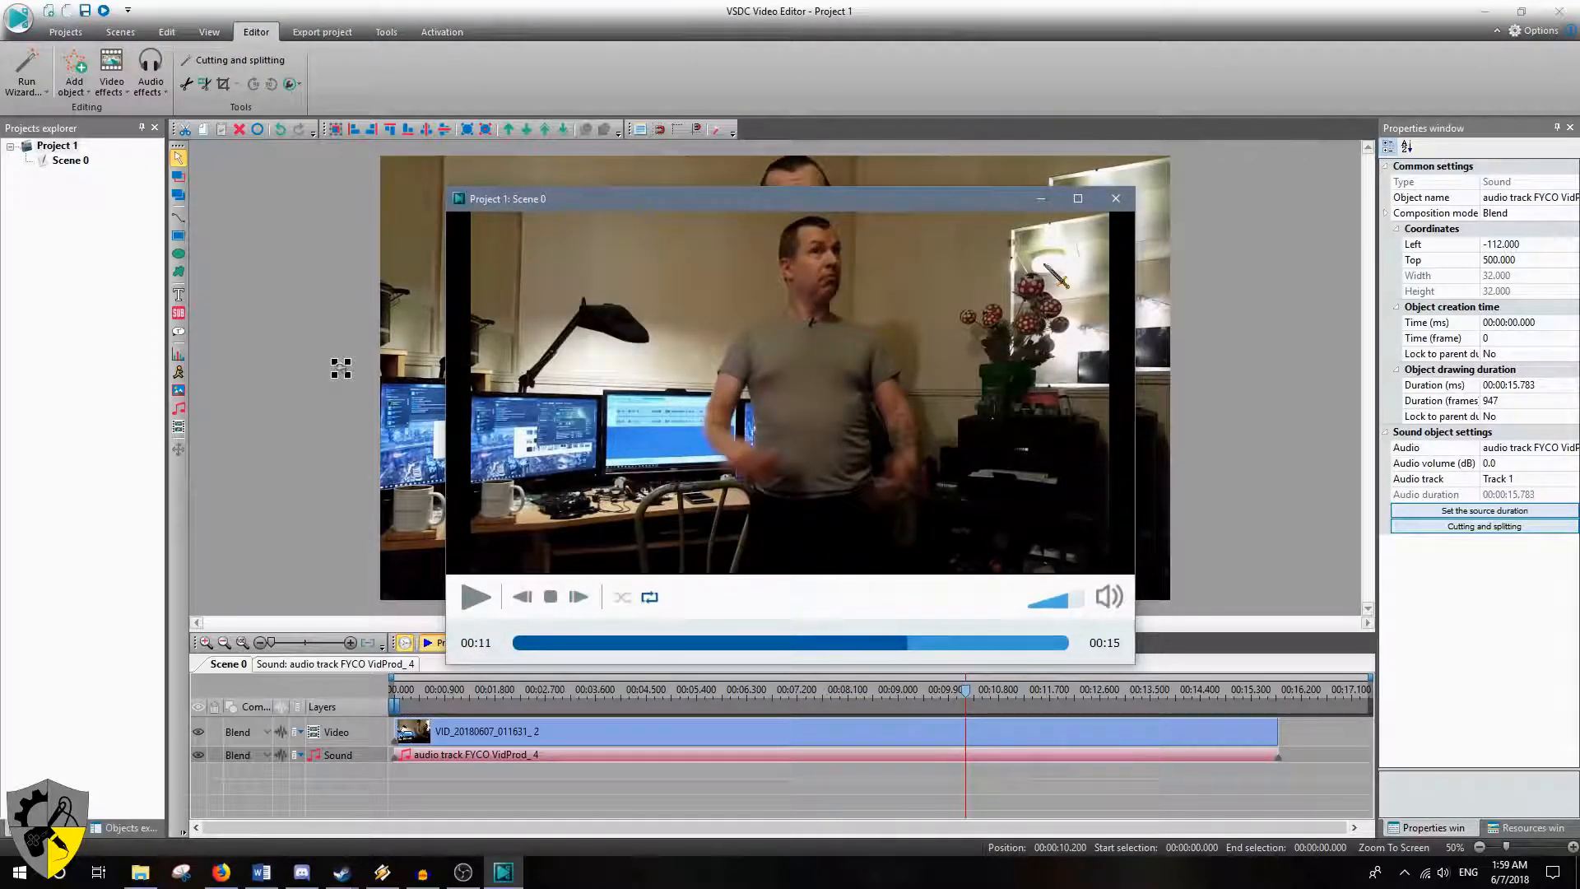
left_click(1116, 199)
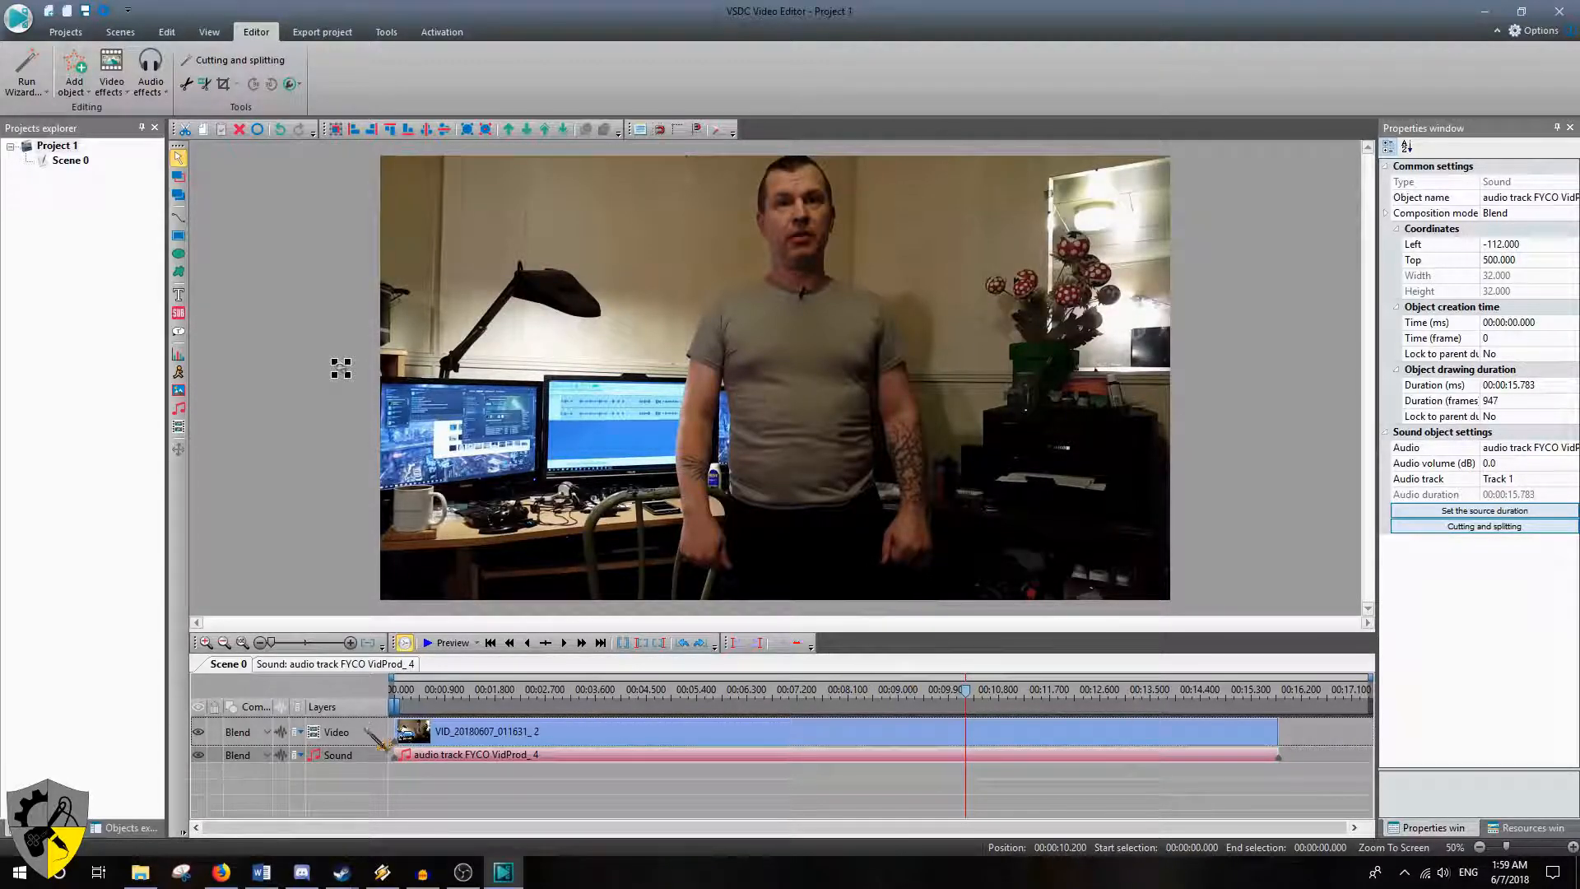
Split the video clip at 00:10.200 and delete the piece after the cut
left_click(404, 731)
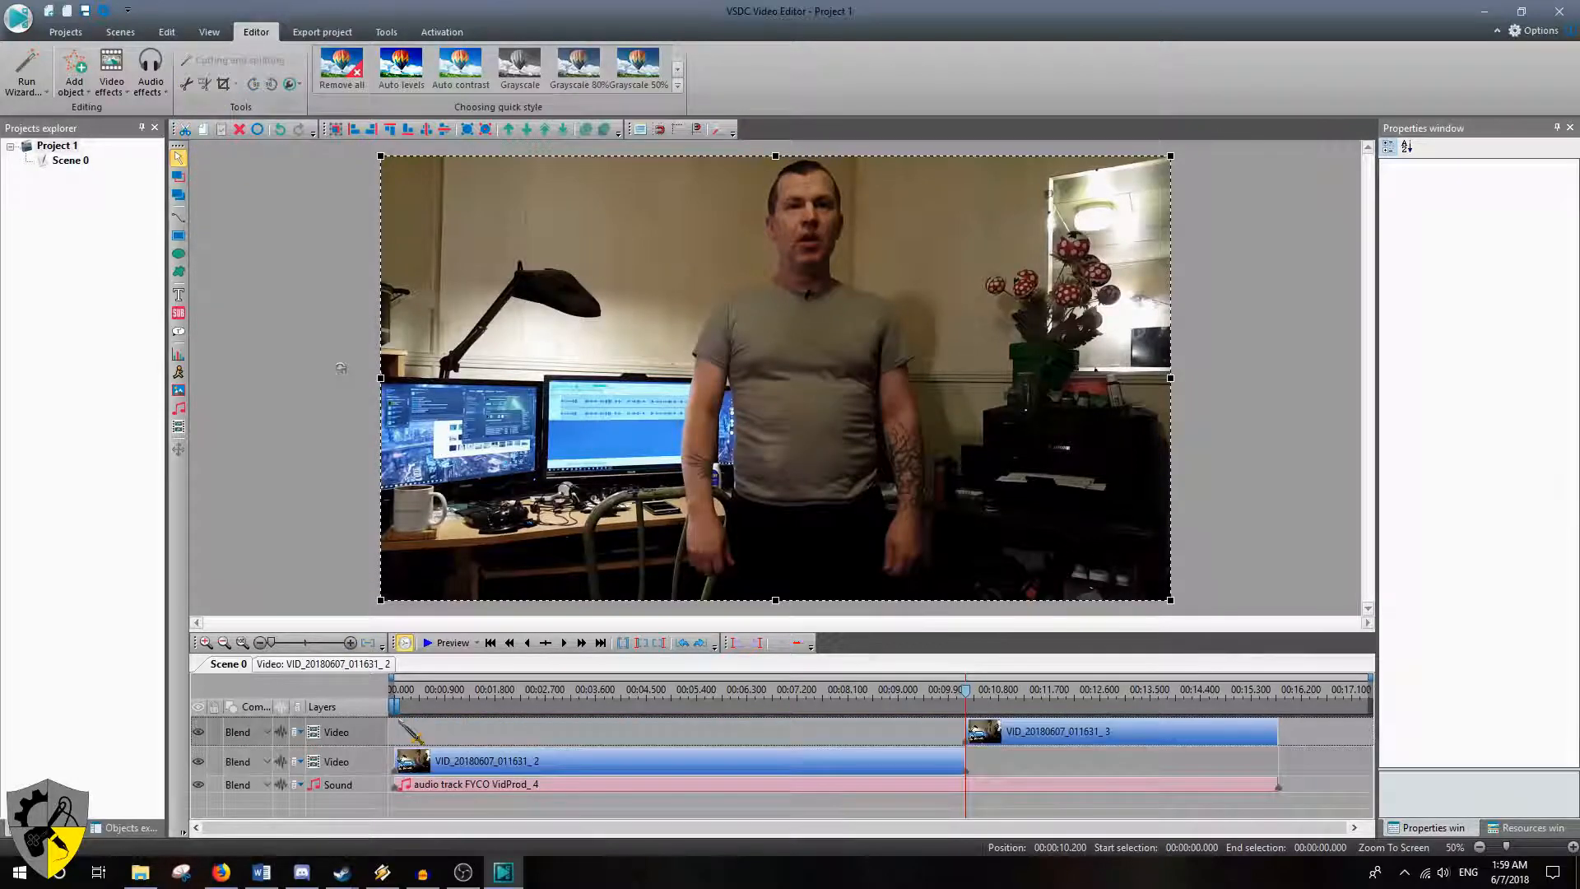
left_click(374, 741)
key("Delete")
Split the audio track at 00:10.200 and delete the audio piece after the cut
left_click(373, 754)
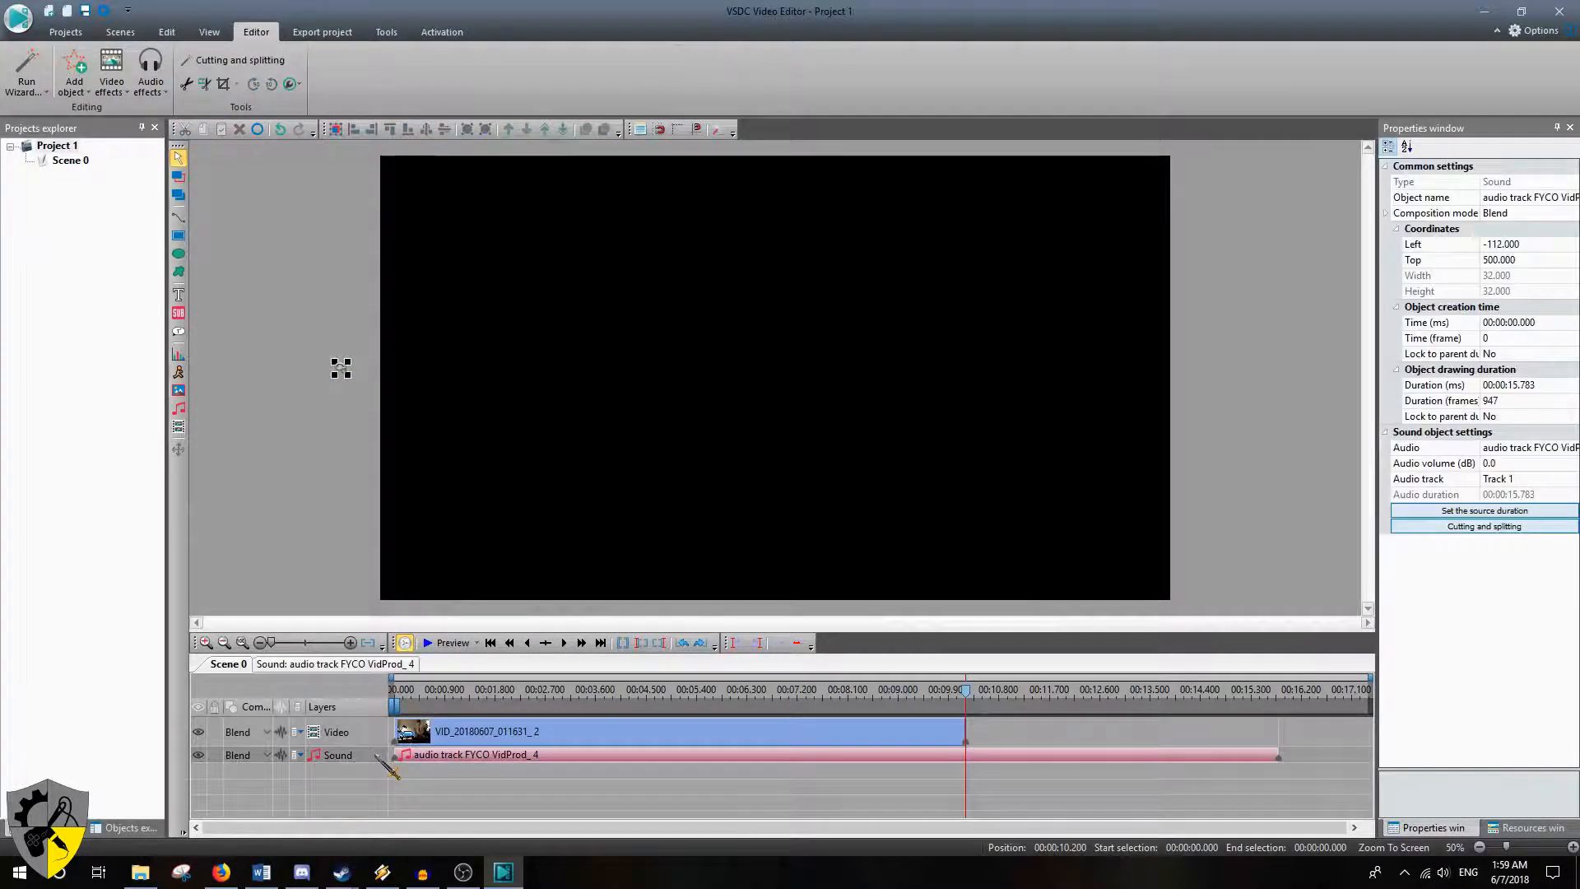
left_click(205, 83)
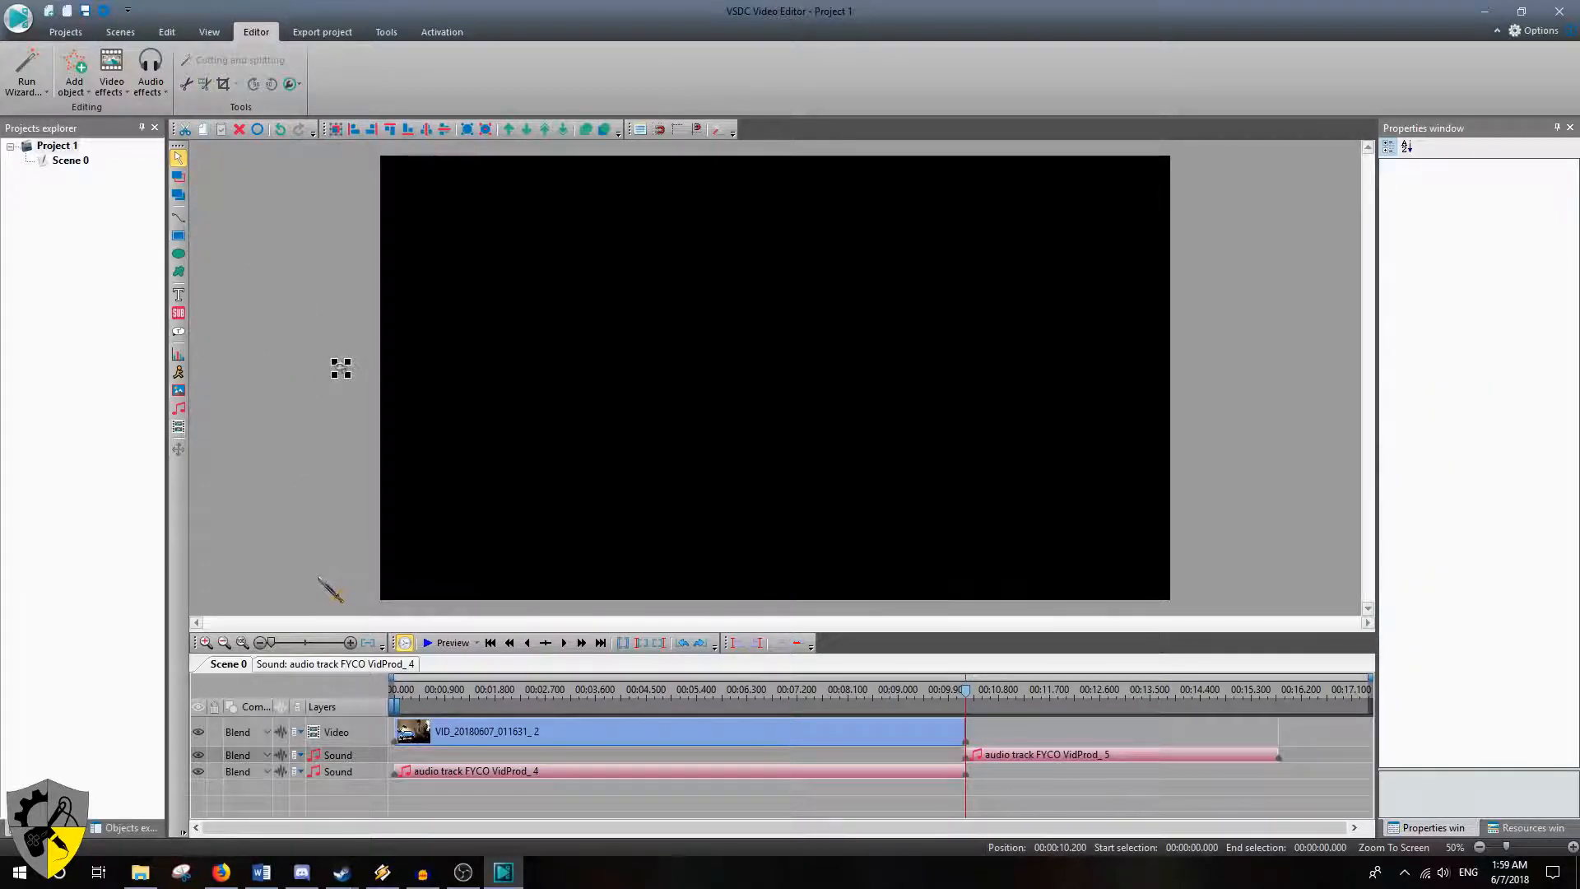
left_click(370, 754)
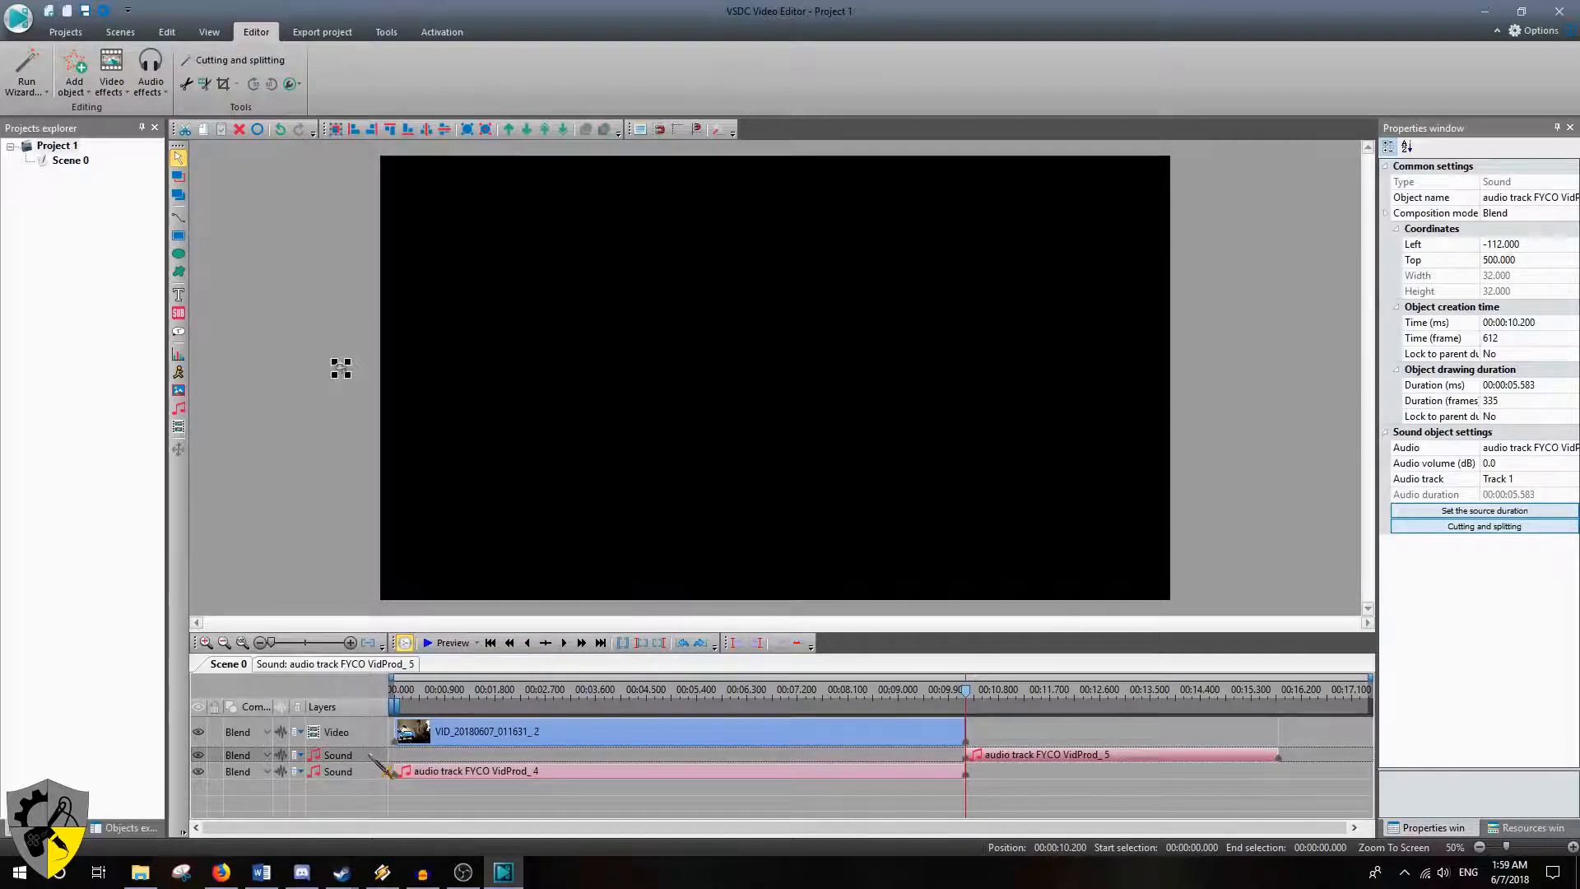
key("Delete")
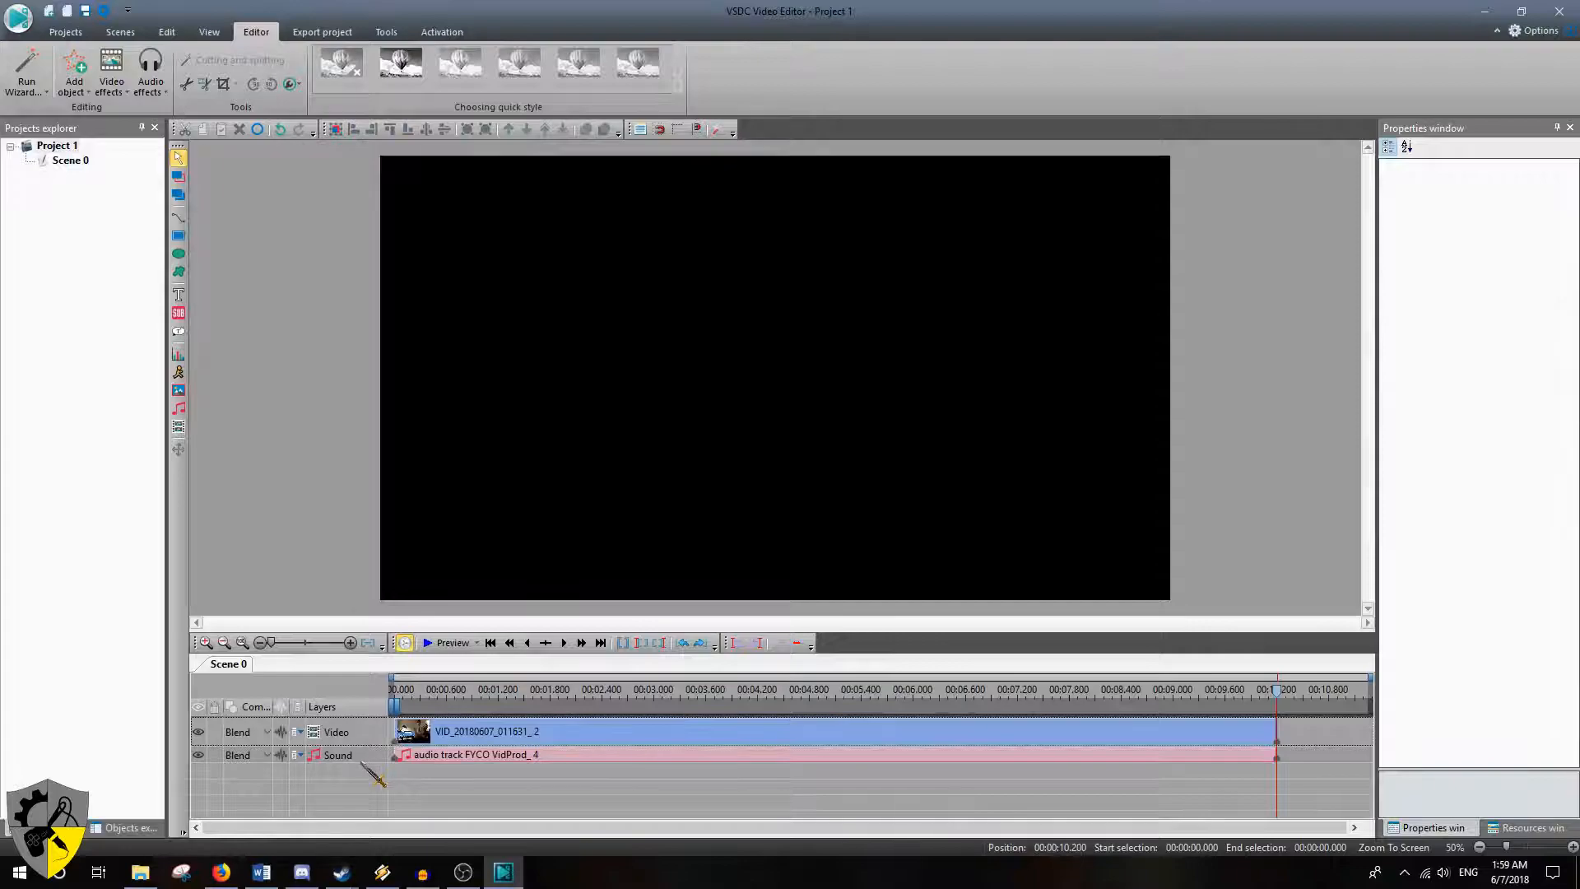
Return the playhead to 00:00.000 and preview the trimmed scene
left_click_drag(1278, 694, 574, 725)
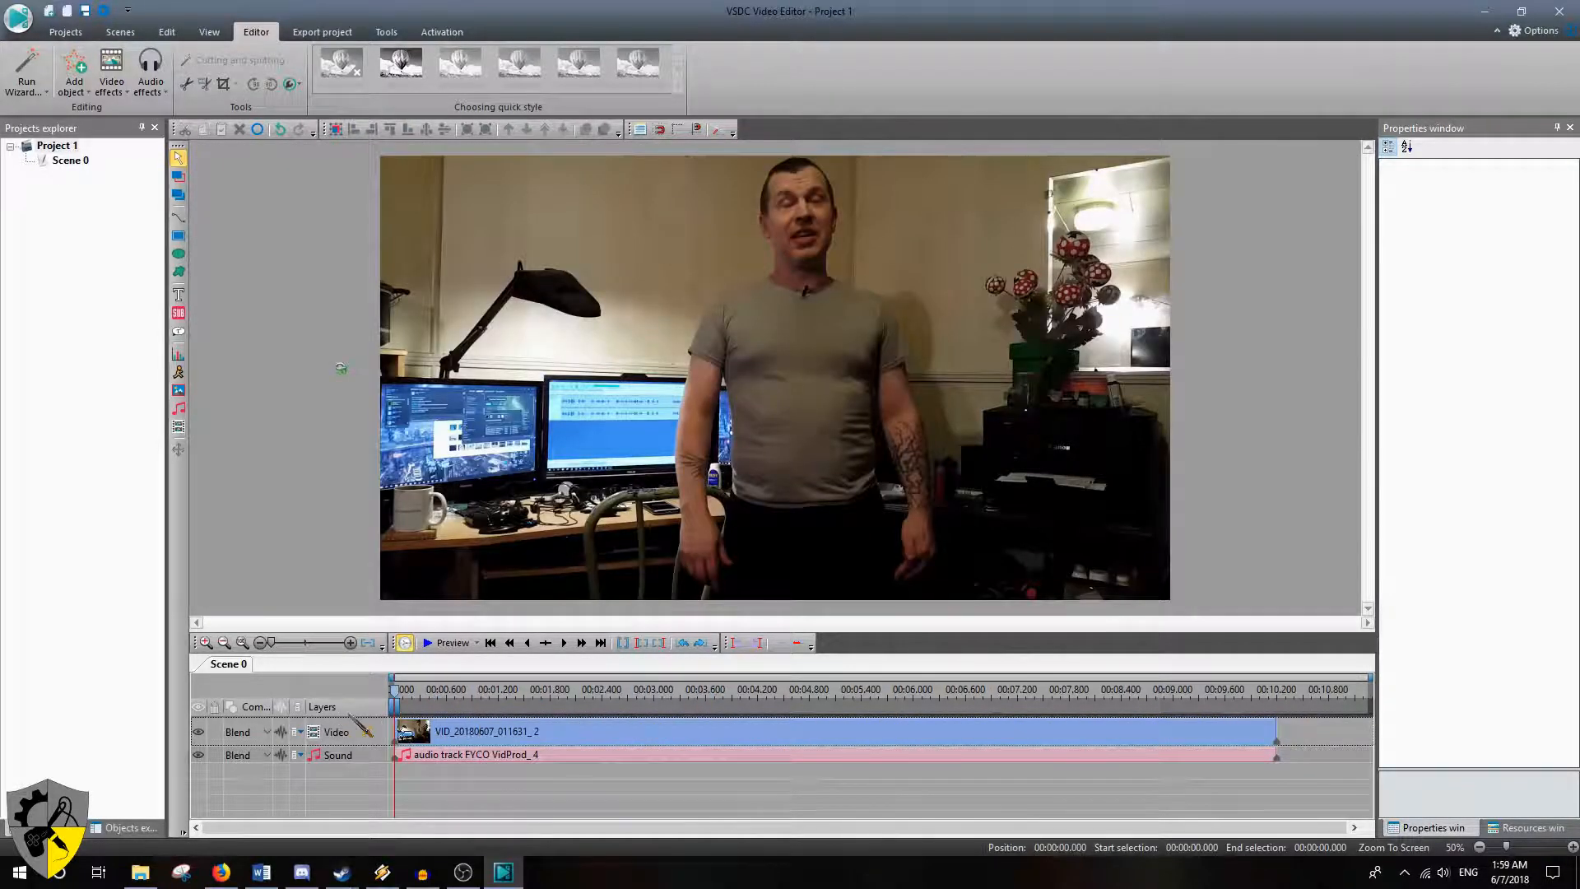
left_click(445, 643)
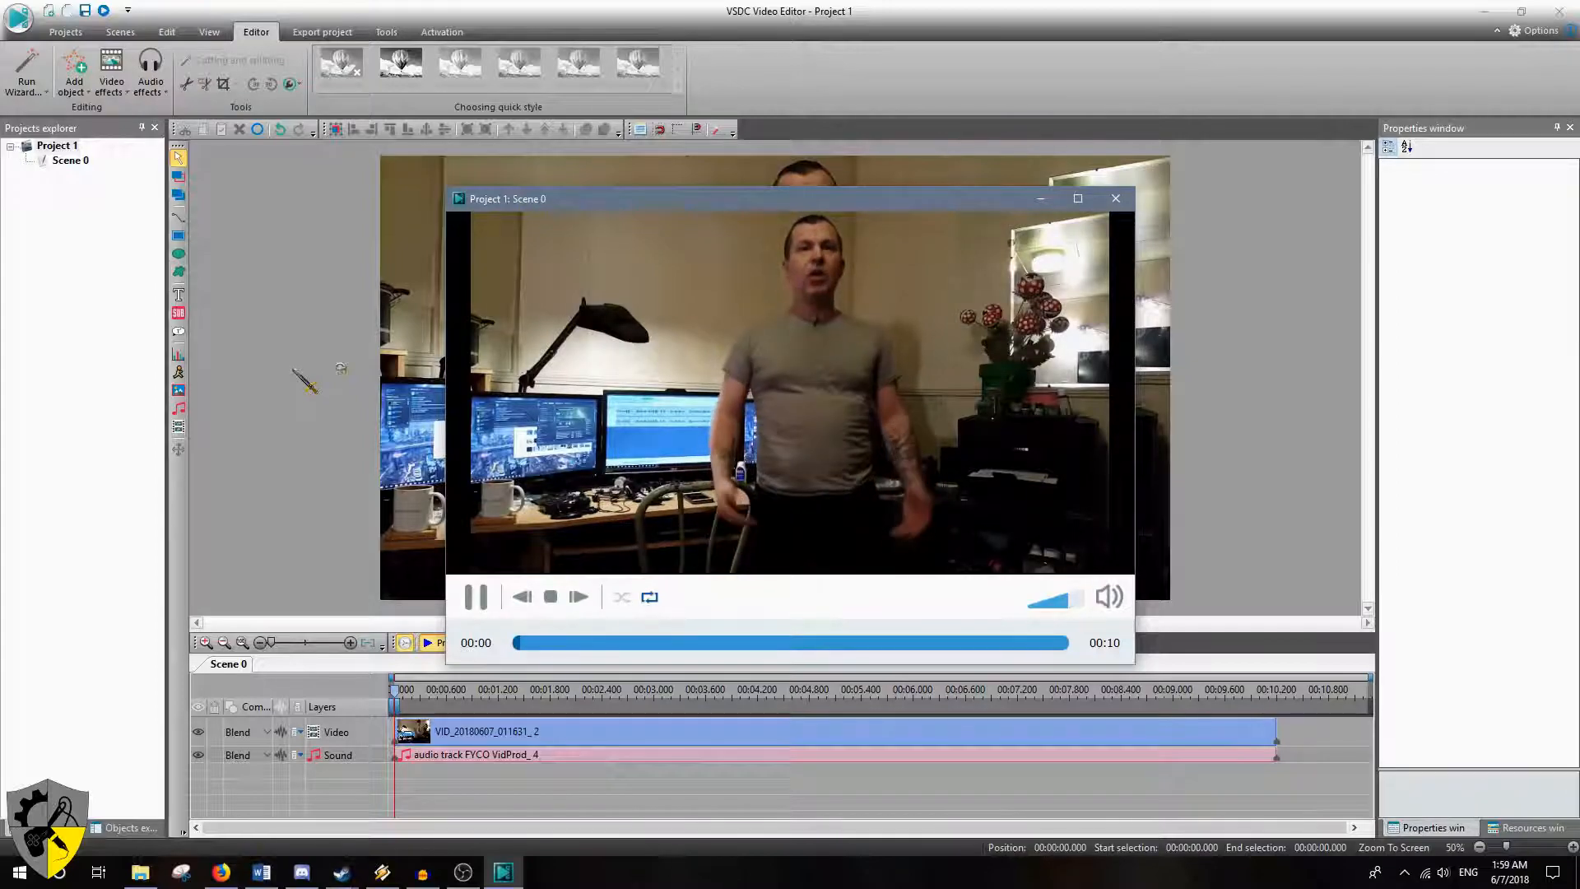
left_click(476, 597)
left_click(1116, 198)
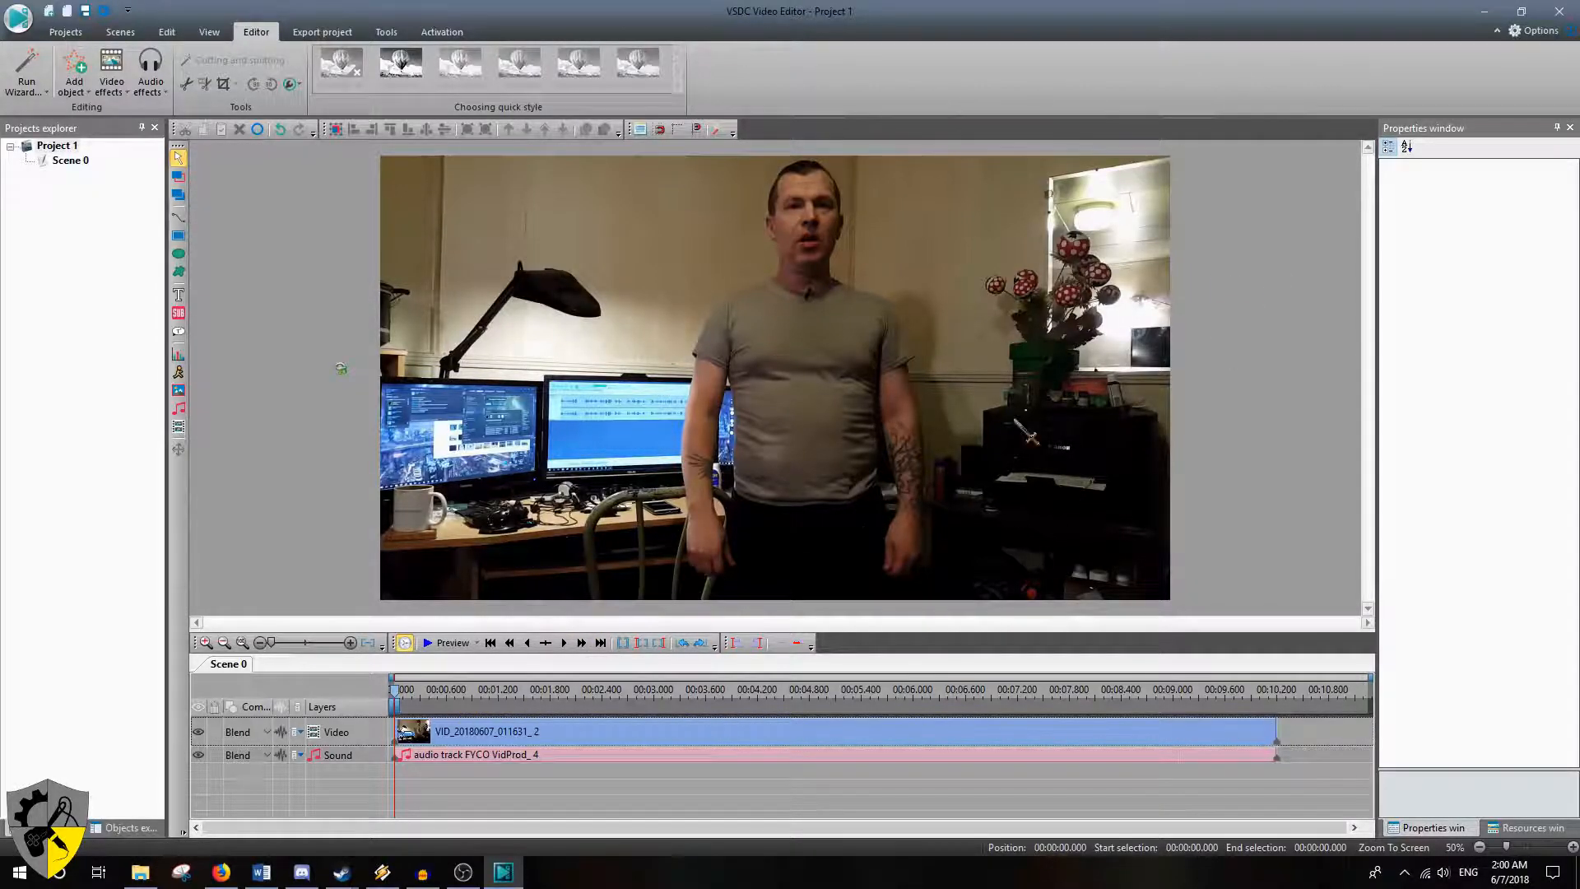
Add an Auto levels adjustment to the video clip for the whole parent duration
left_click(393, 739)
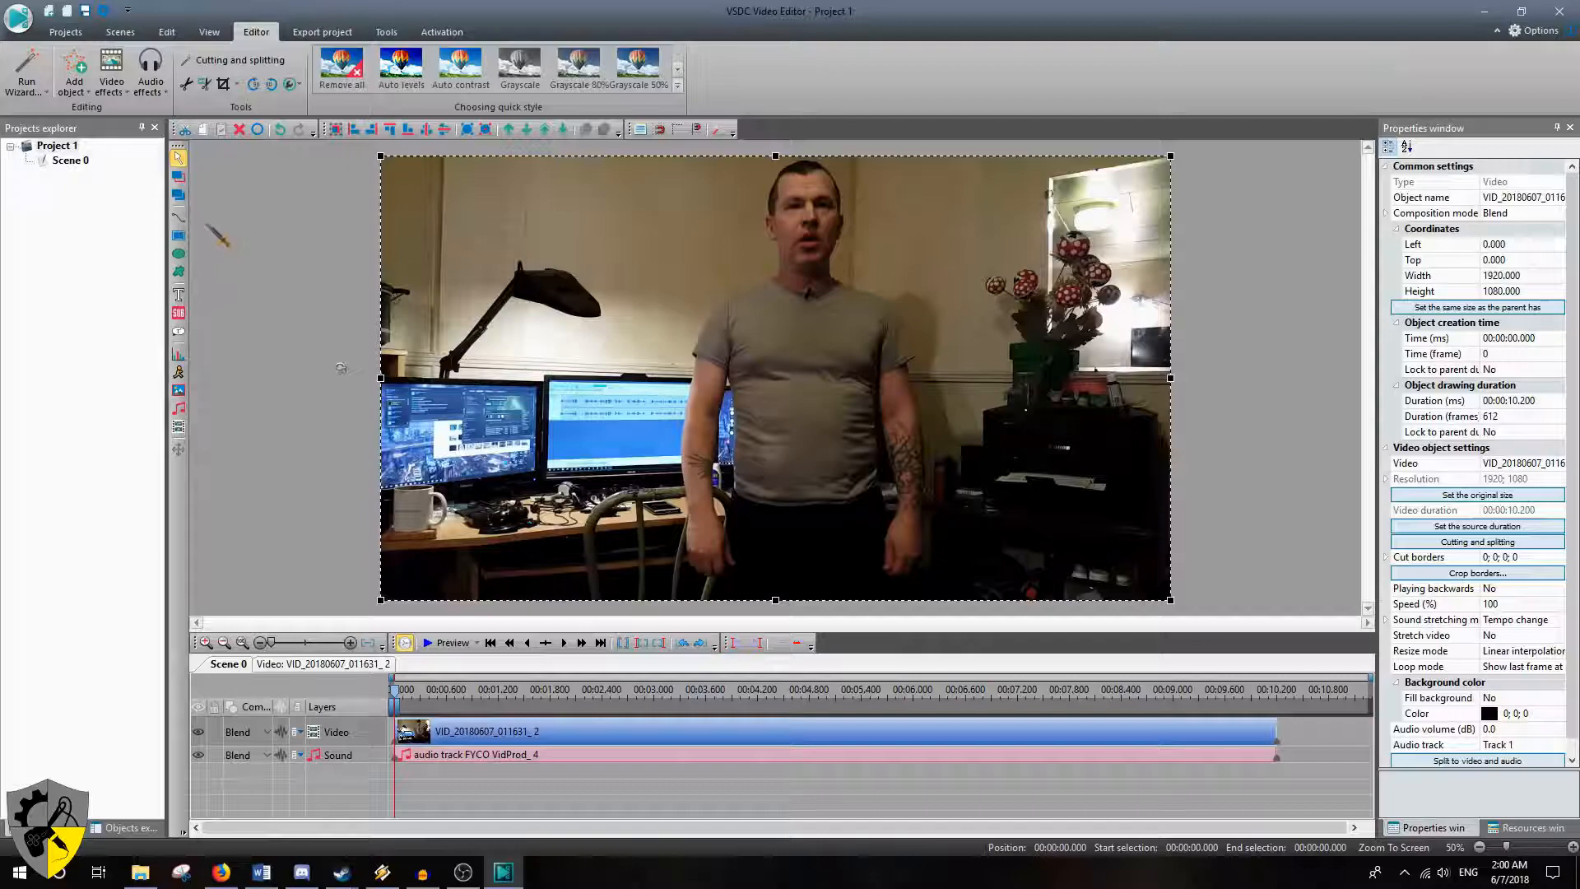
left_click(123, 78)
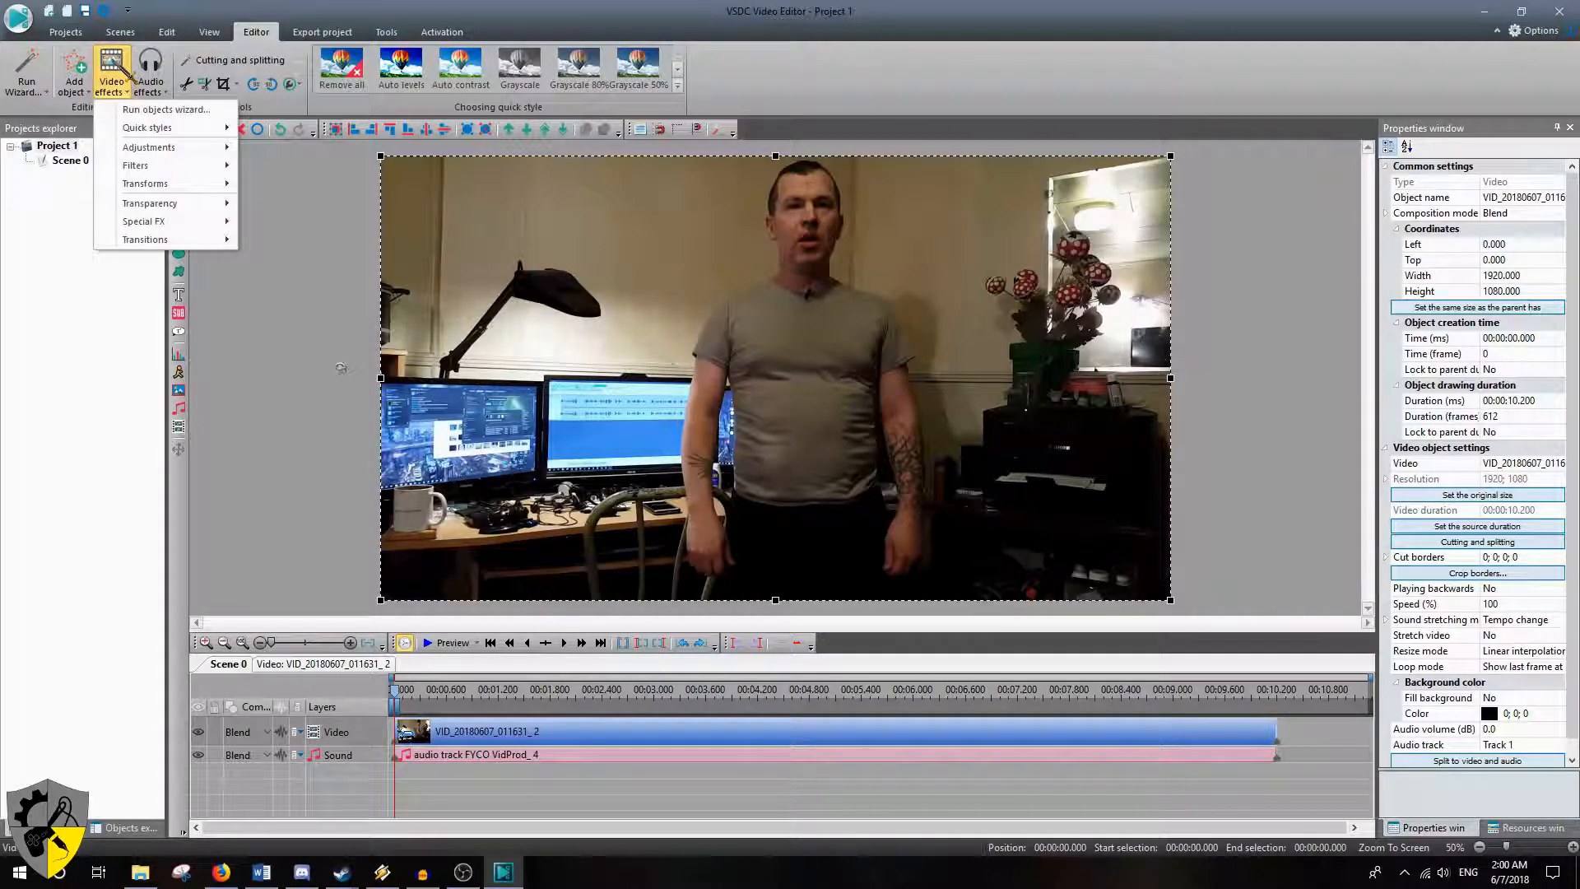
mouse_move(173, 146)
left_click(294, 162)
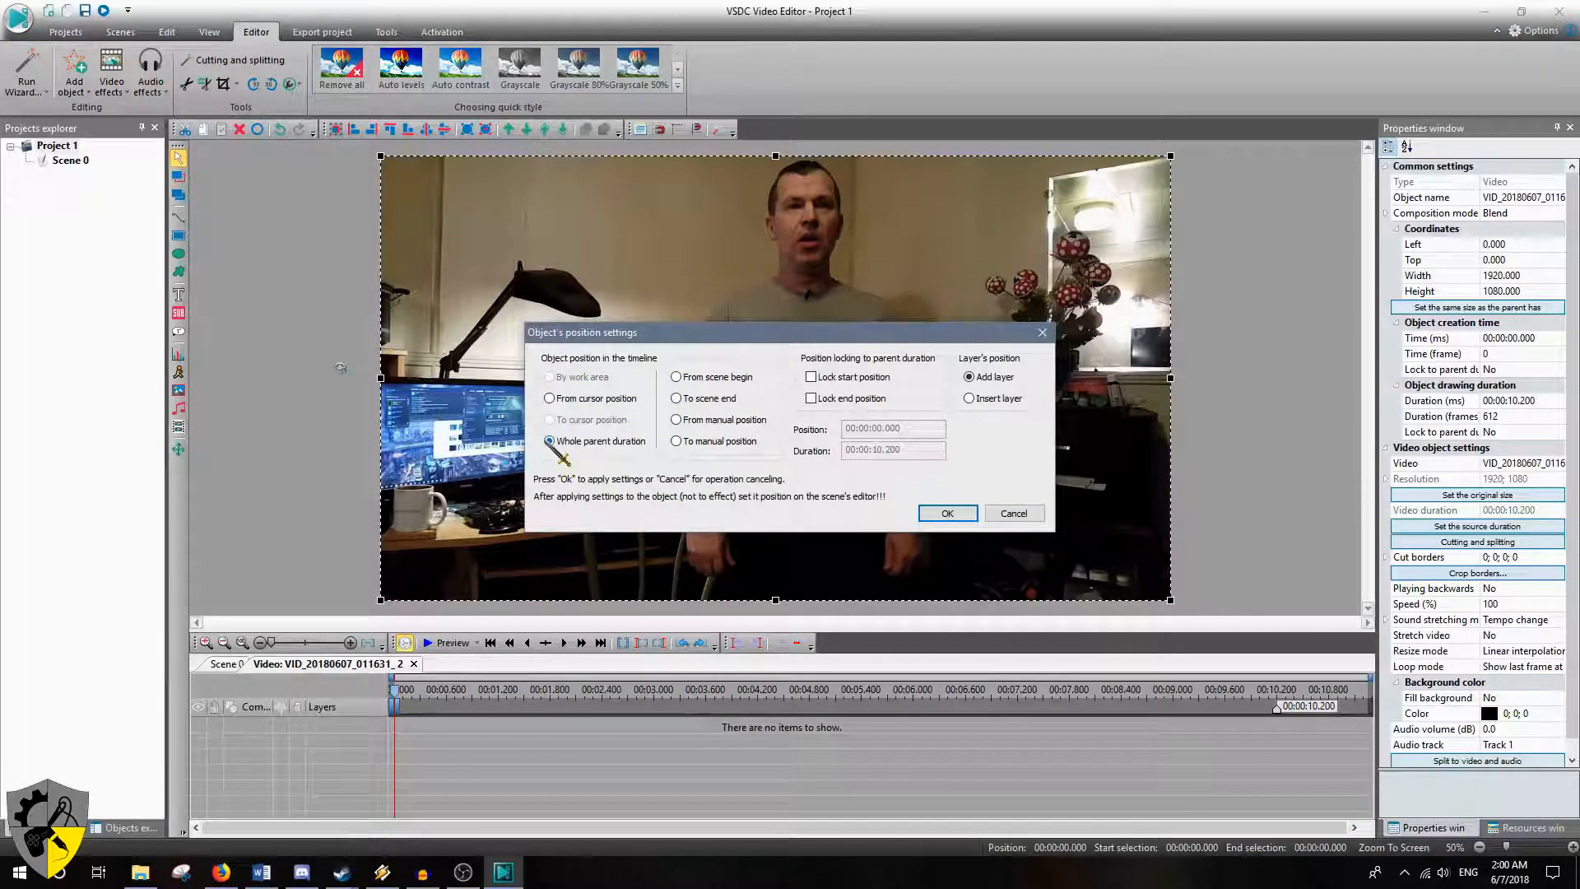
left_click(955, 513)
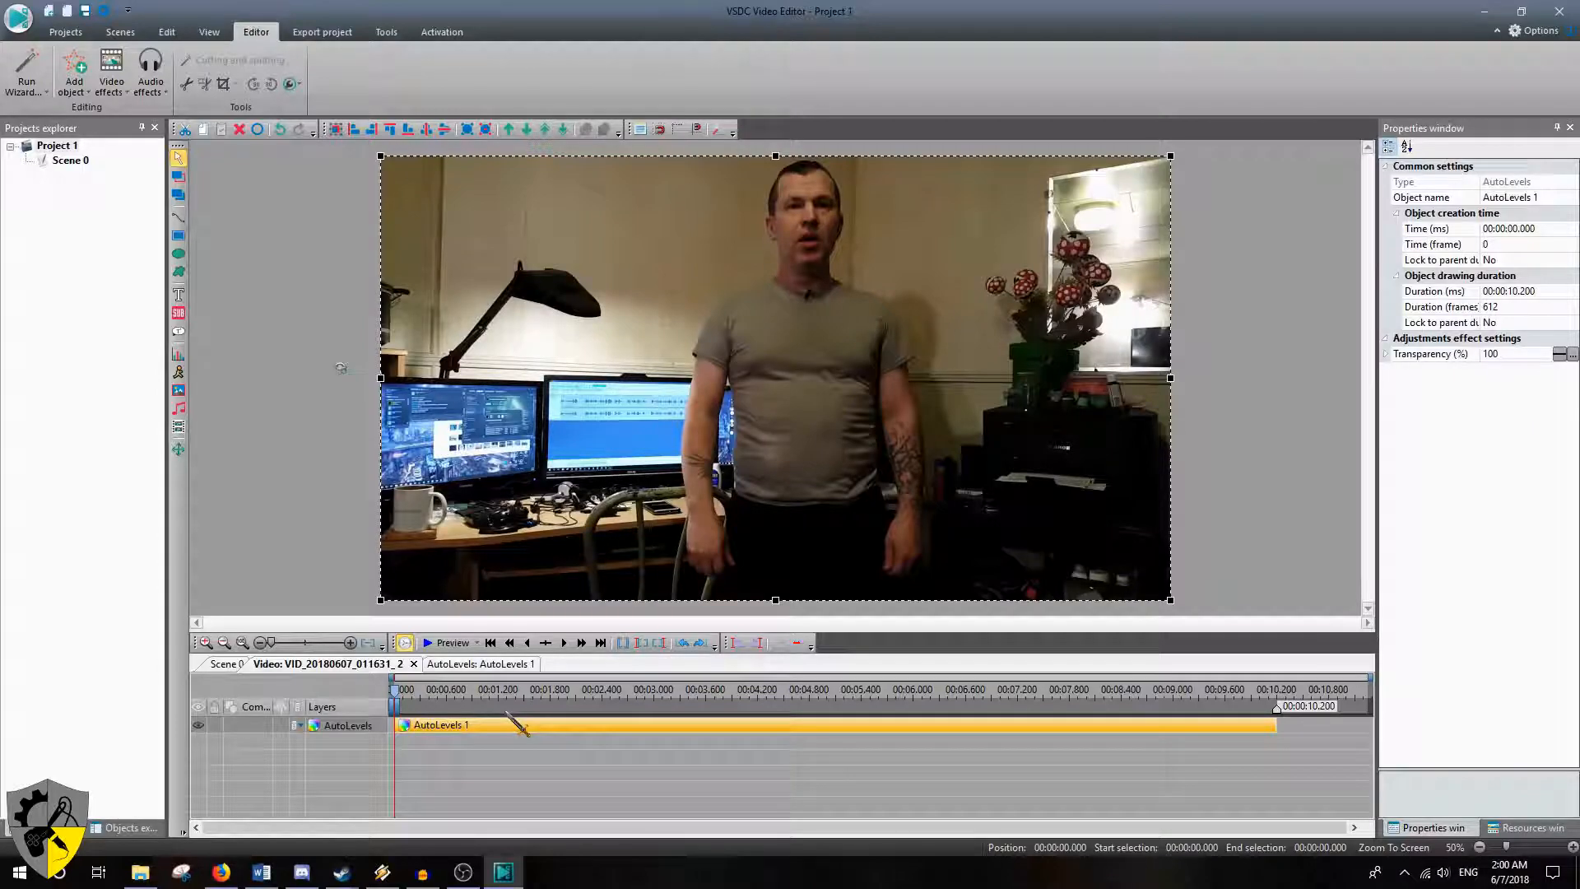
Examine the Auto levels result near the clip's start, check the main scene, and reopen the video clip's effect layers
left_click(418, 696)
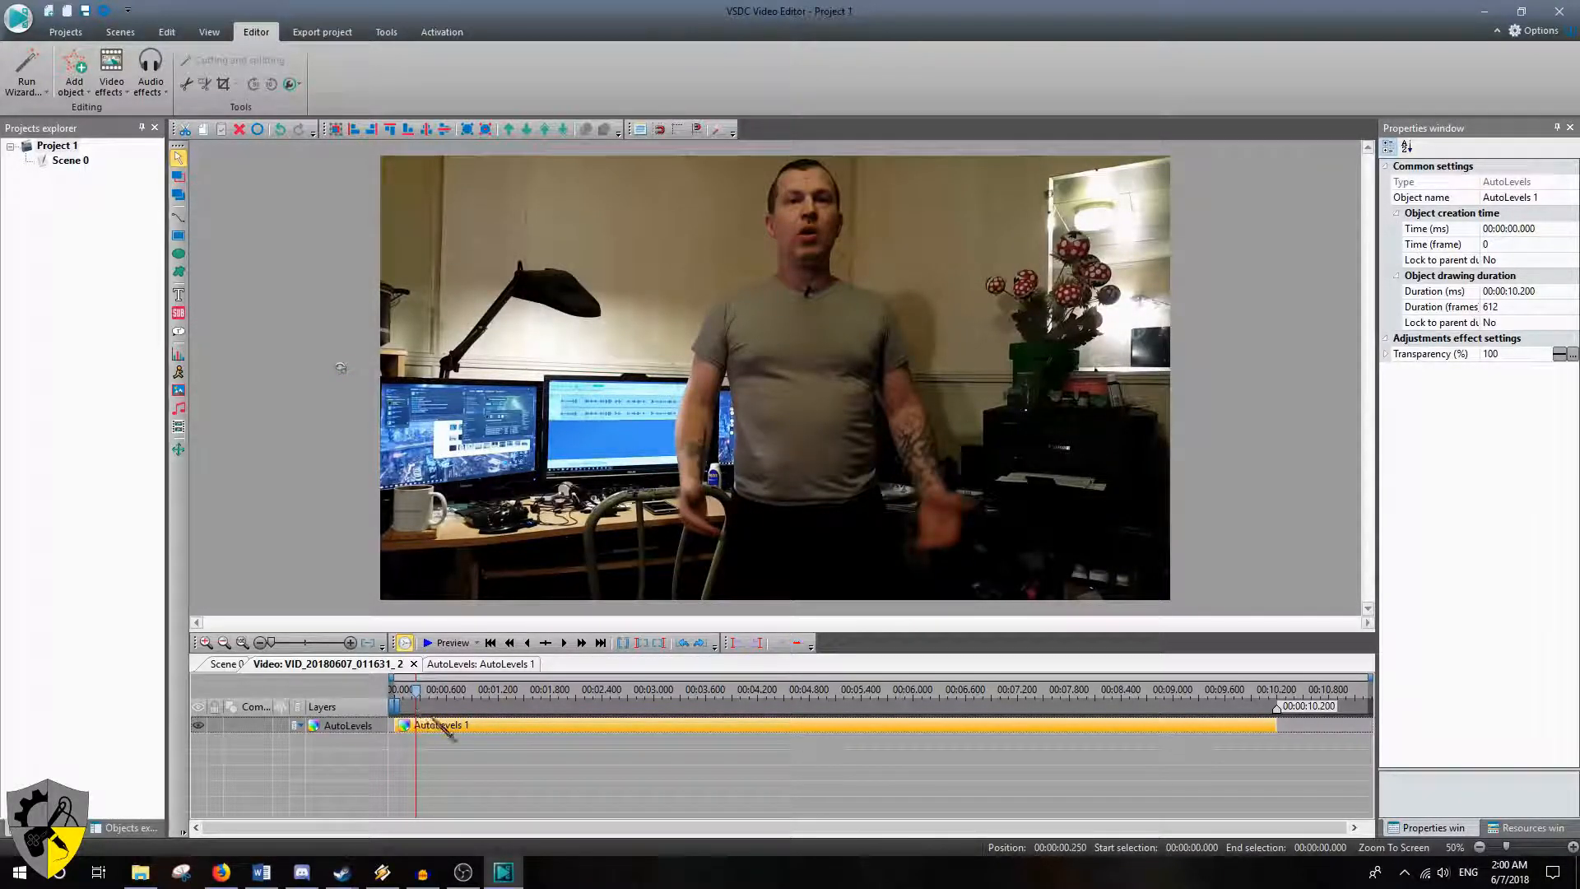
left_click_drag(418, 695, 389, 698)
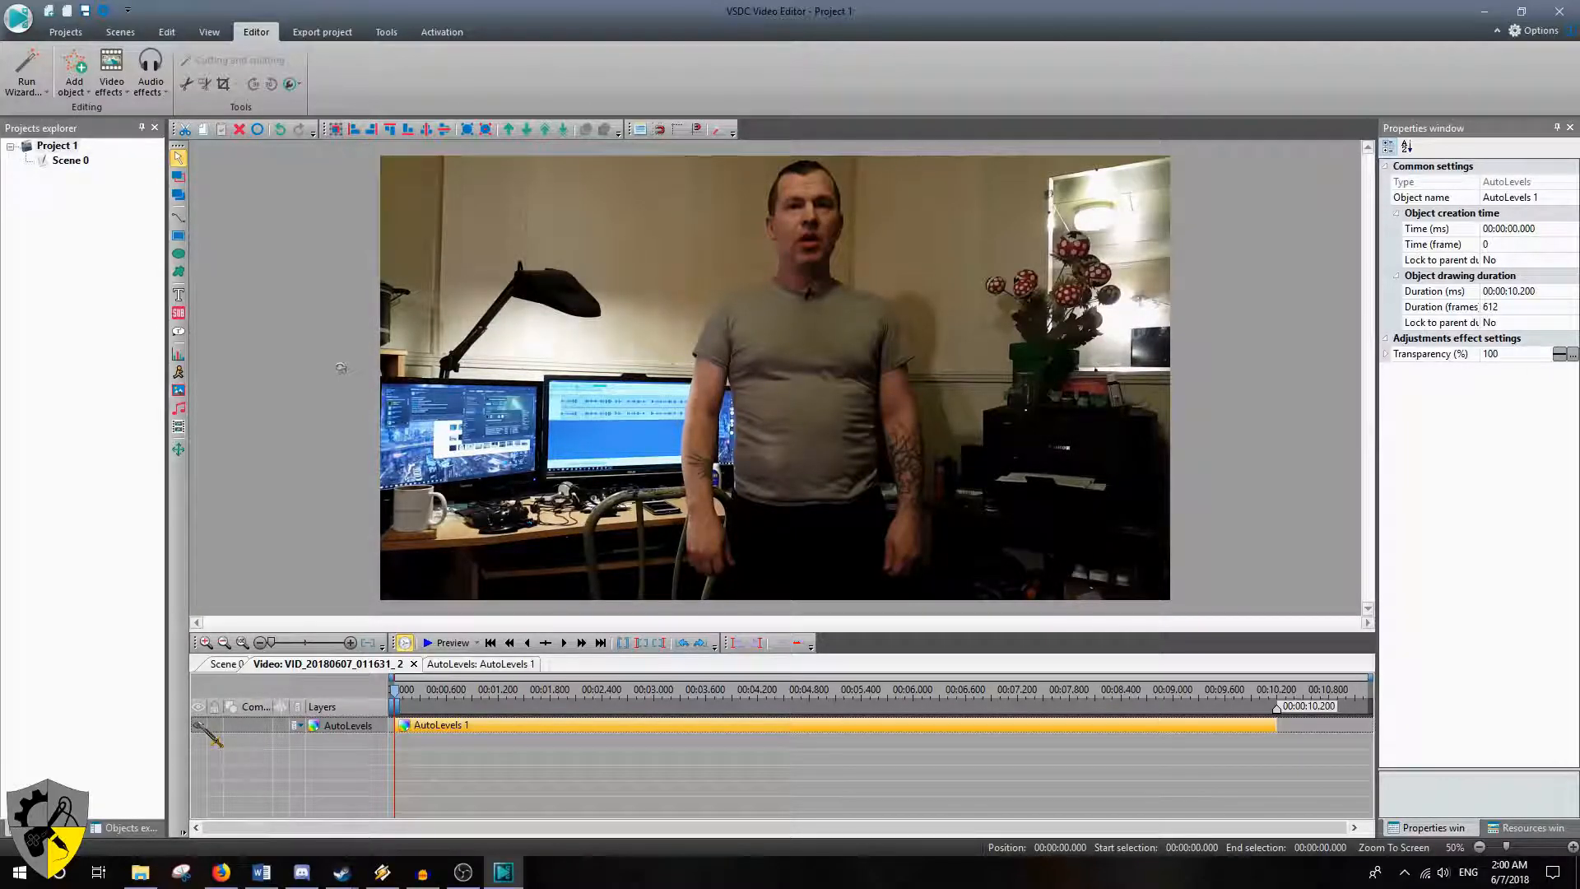
left_click(230, 667)
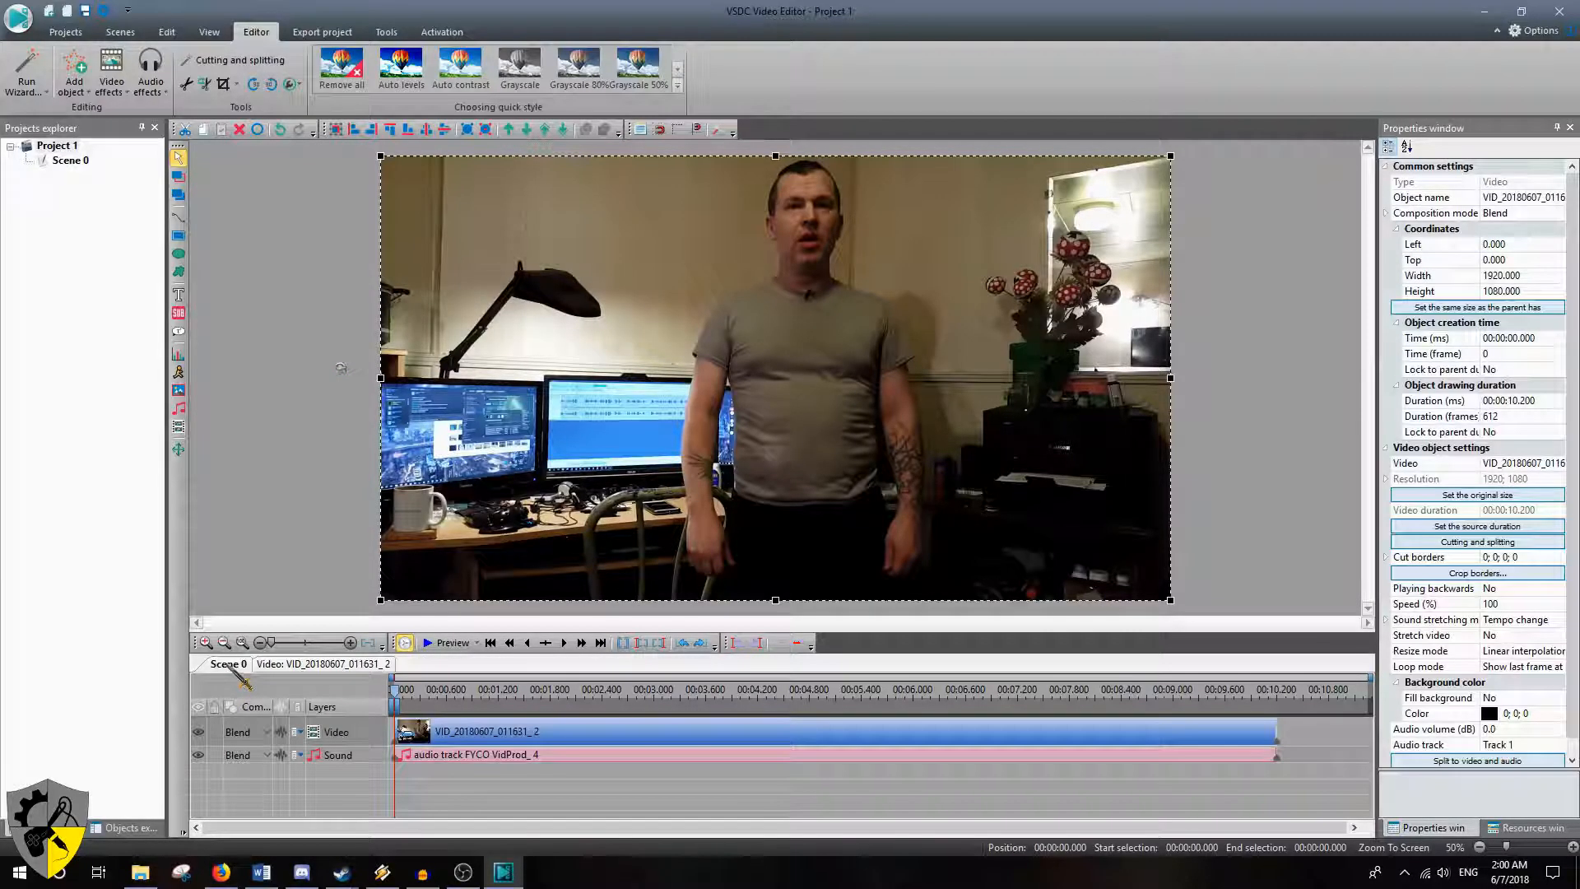
left_click(377, 755)
left_click(377, 735)
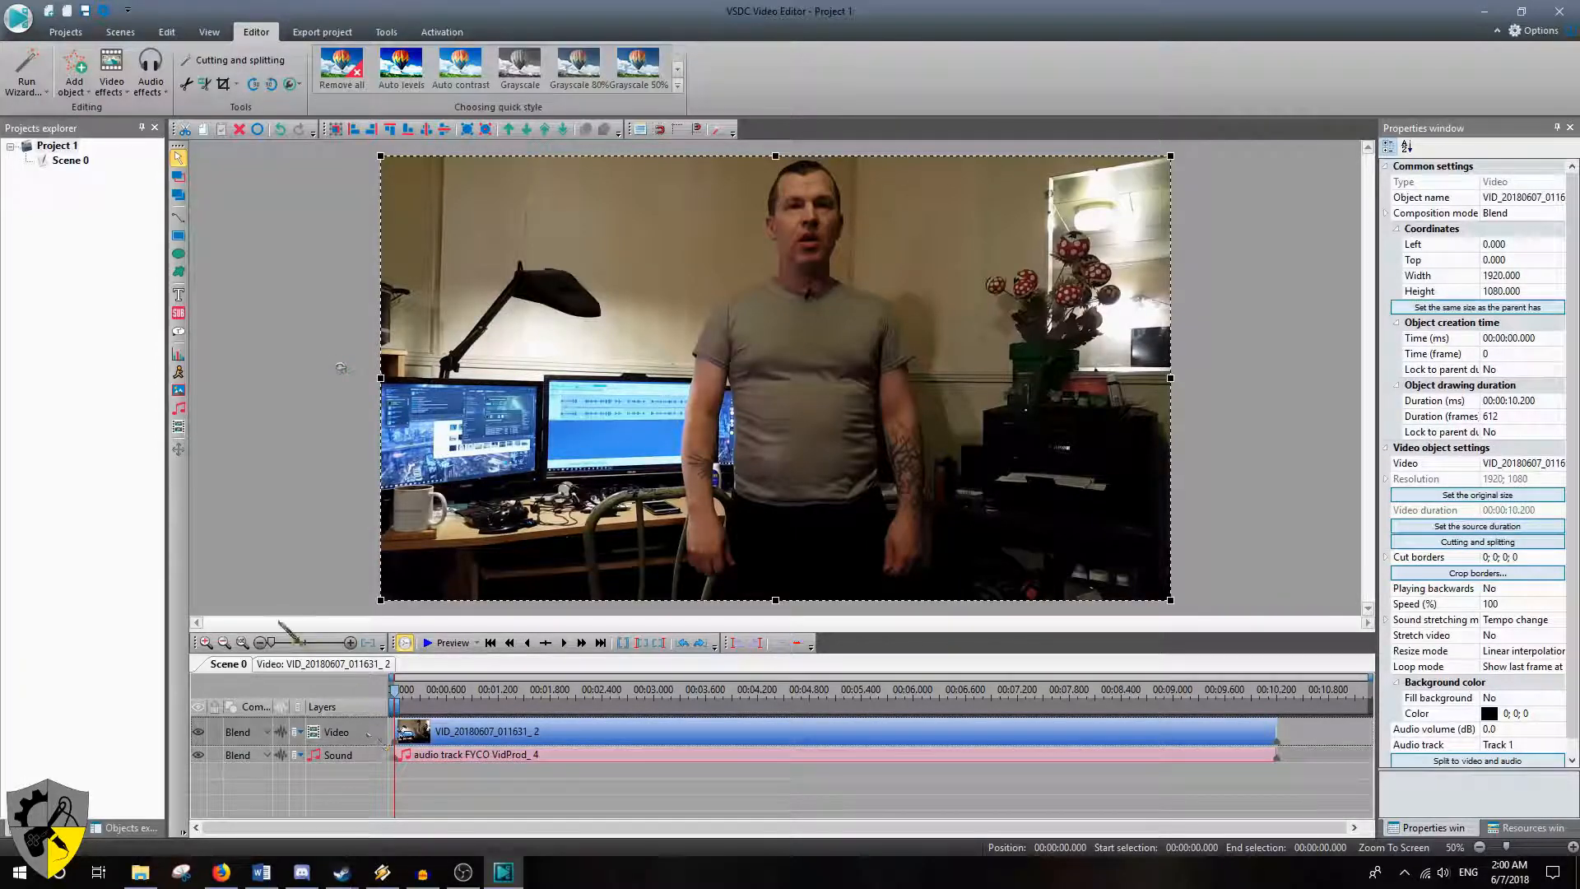
left_click(317, 667)
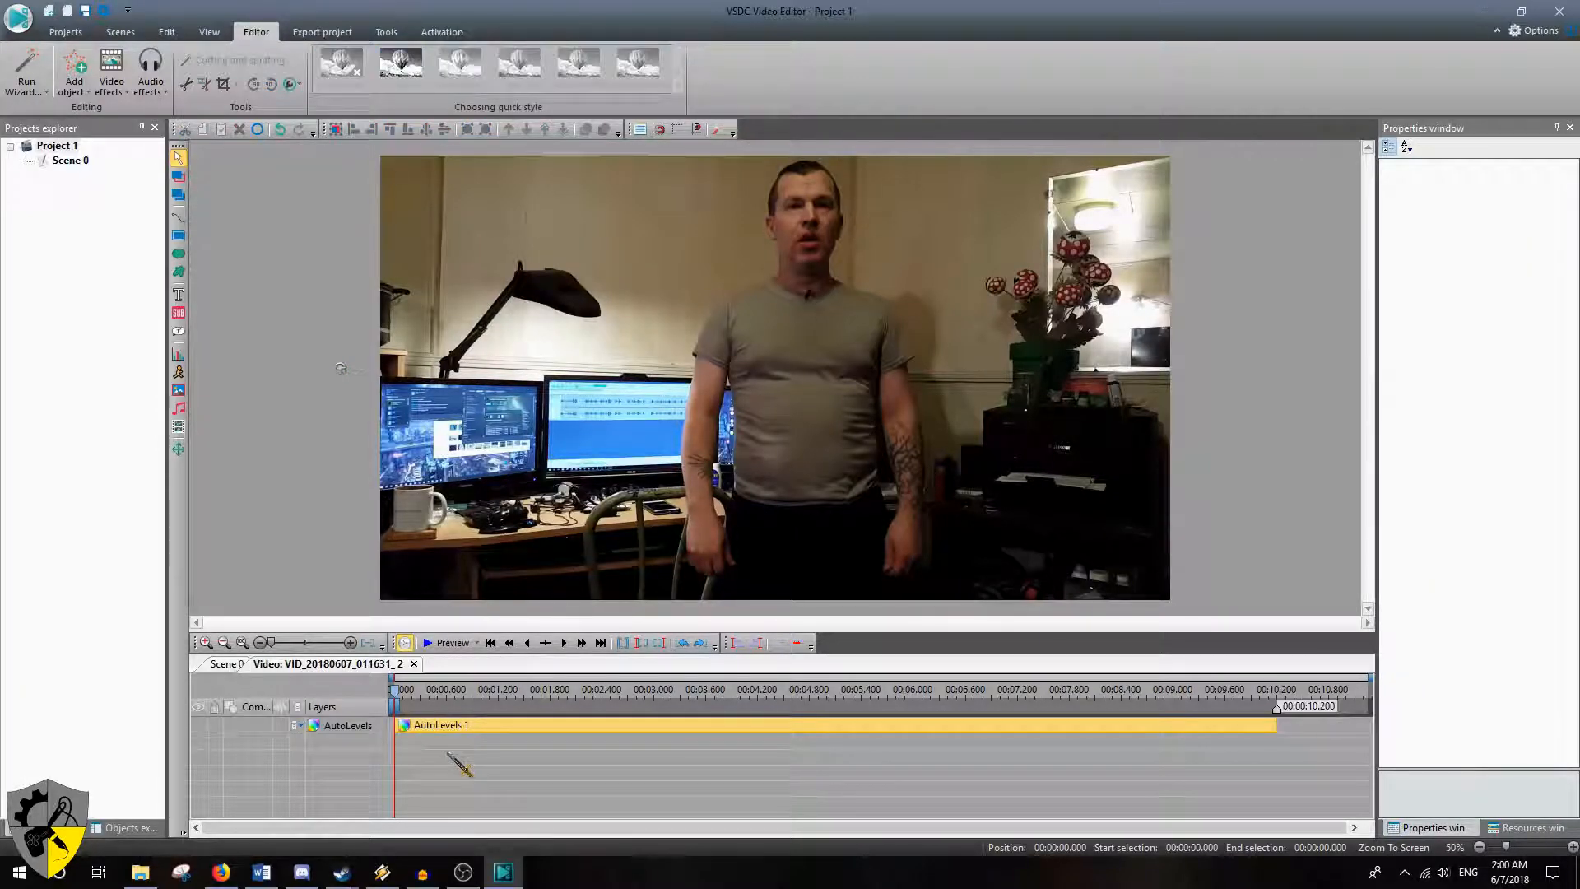
Add a Brightness/Contrast/Gamma adjustment to the video clip for the whole parent duration
left_click(111, 82)
mouse_move(177, 150)
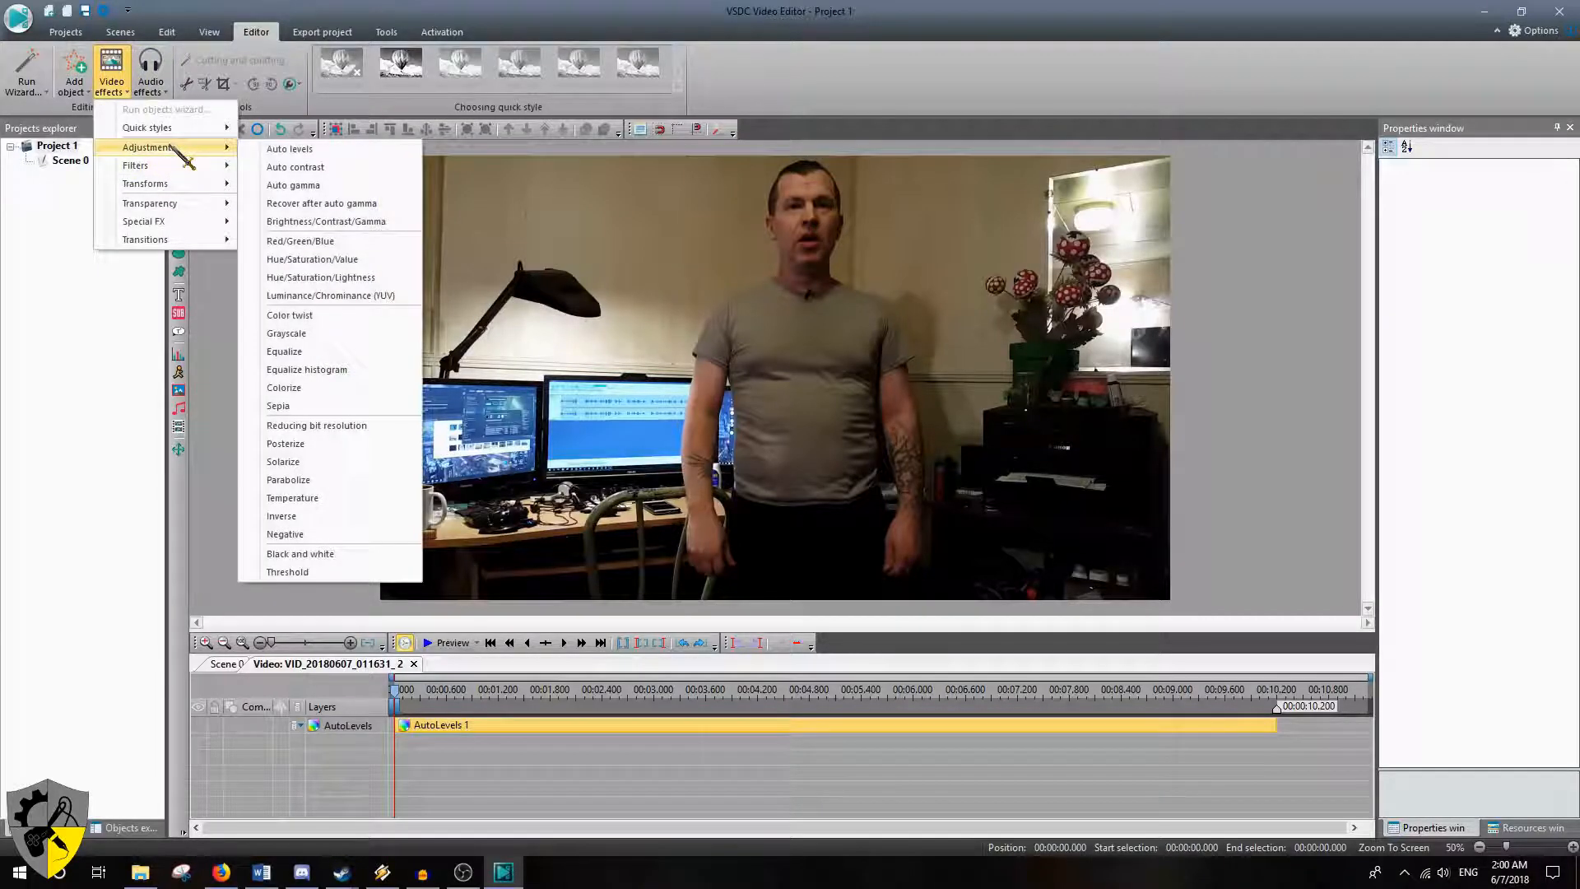
left_click(227, 359)
left_click(111, 82)
mouse_move(176, 156)
left_click(401, 221)
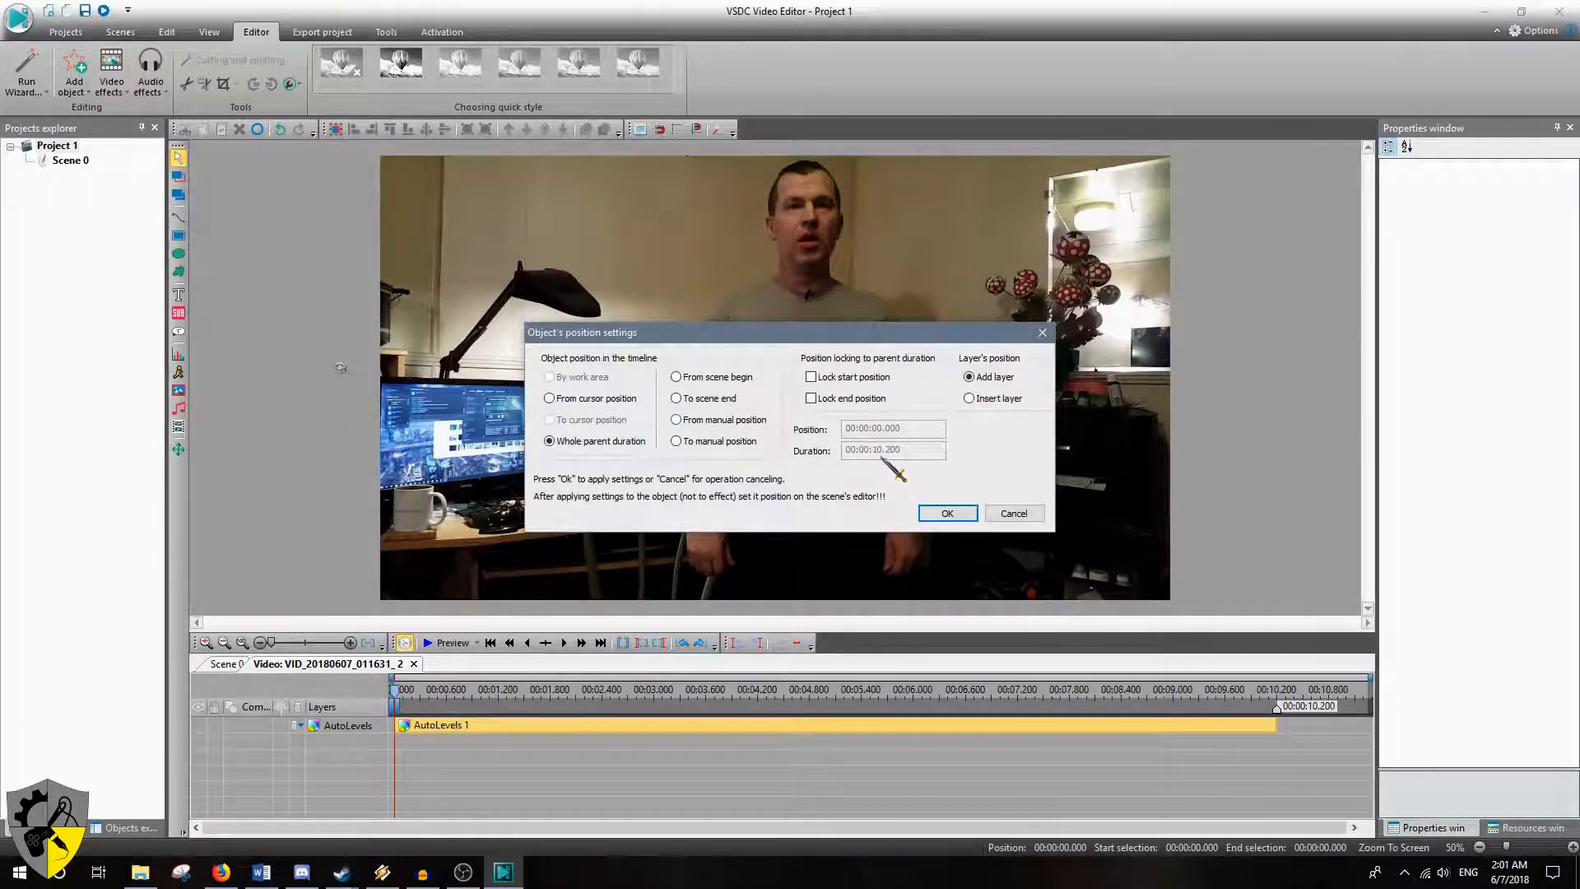
left_click(947, 512)
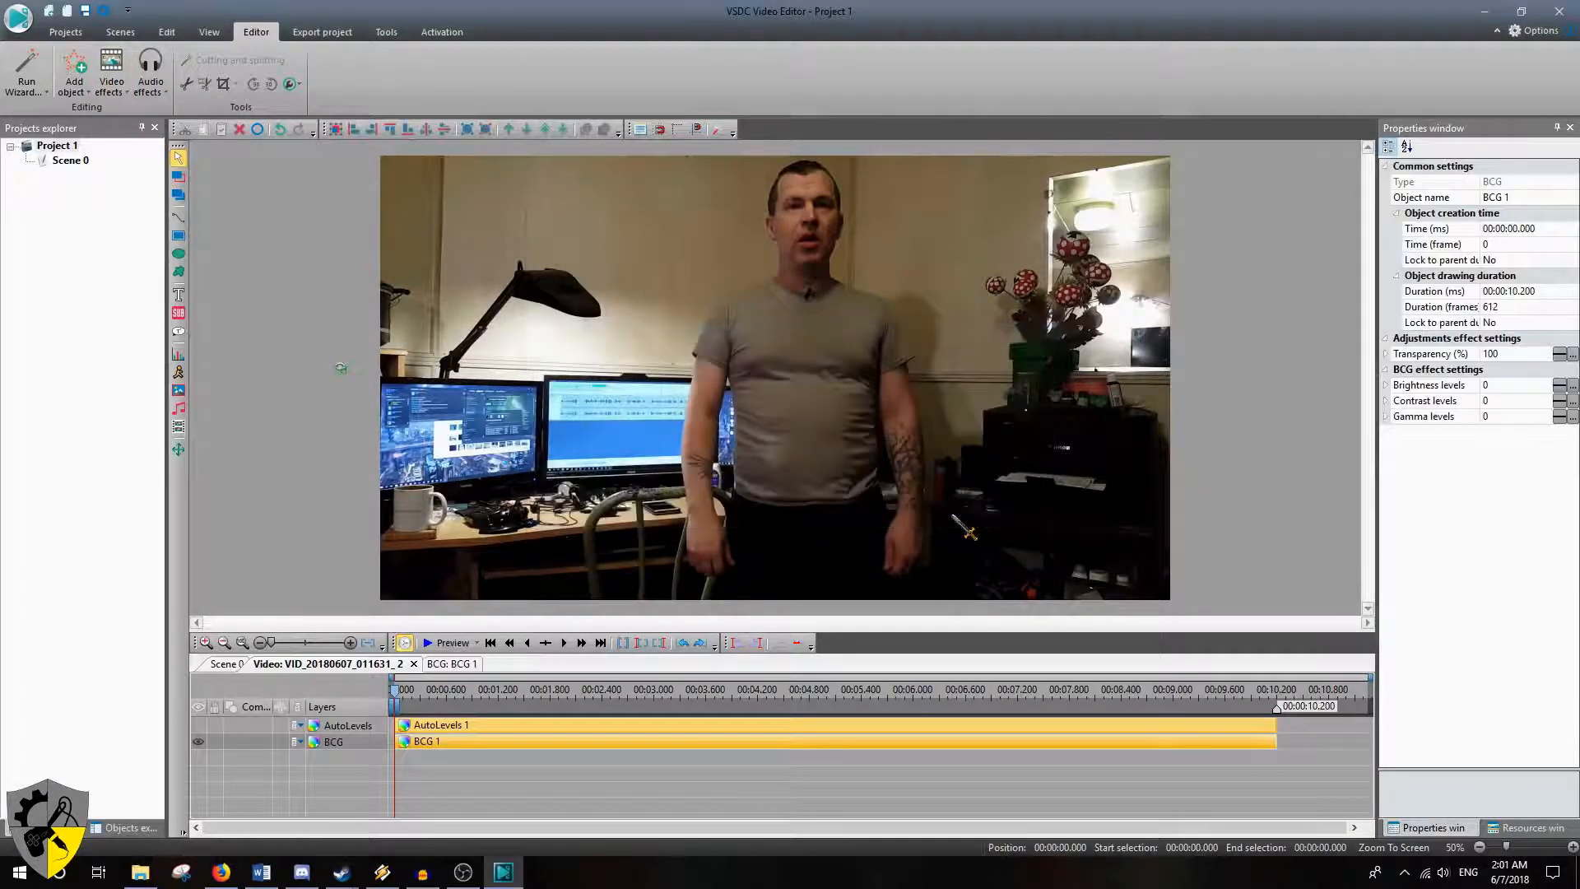
Set the brightness level of the Brightness/Contrast/Gamma effect to 29
left_click(1545, 386)
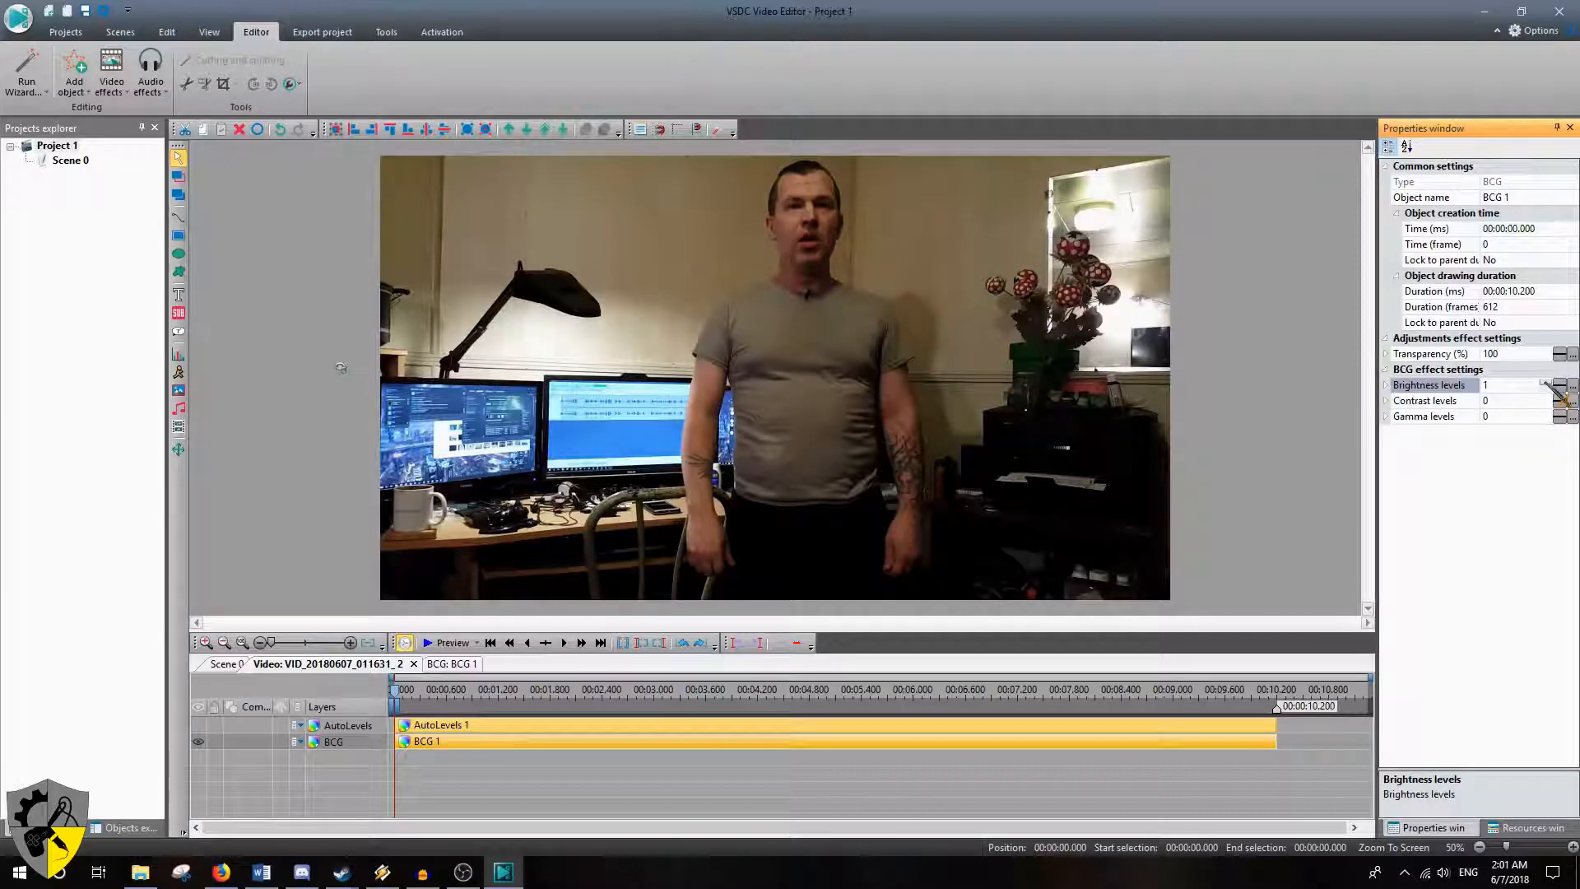
left_click(1544, 383)
left_click(1545, 383)
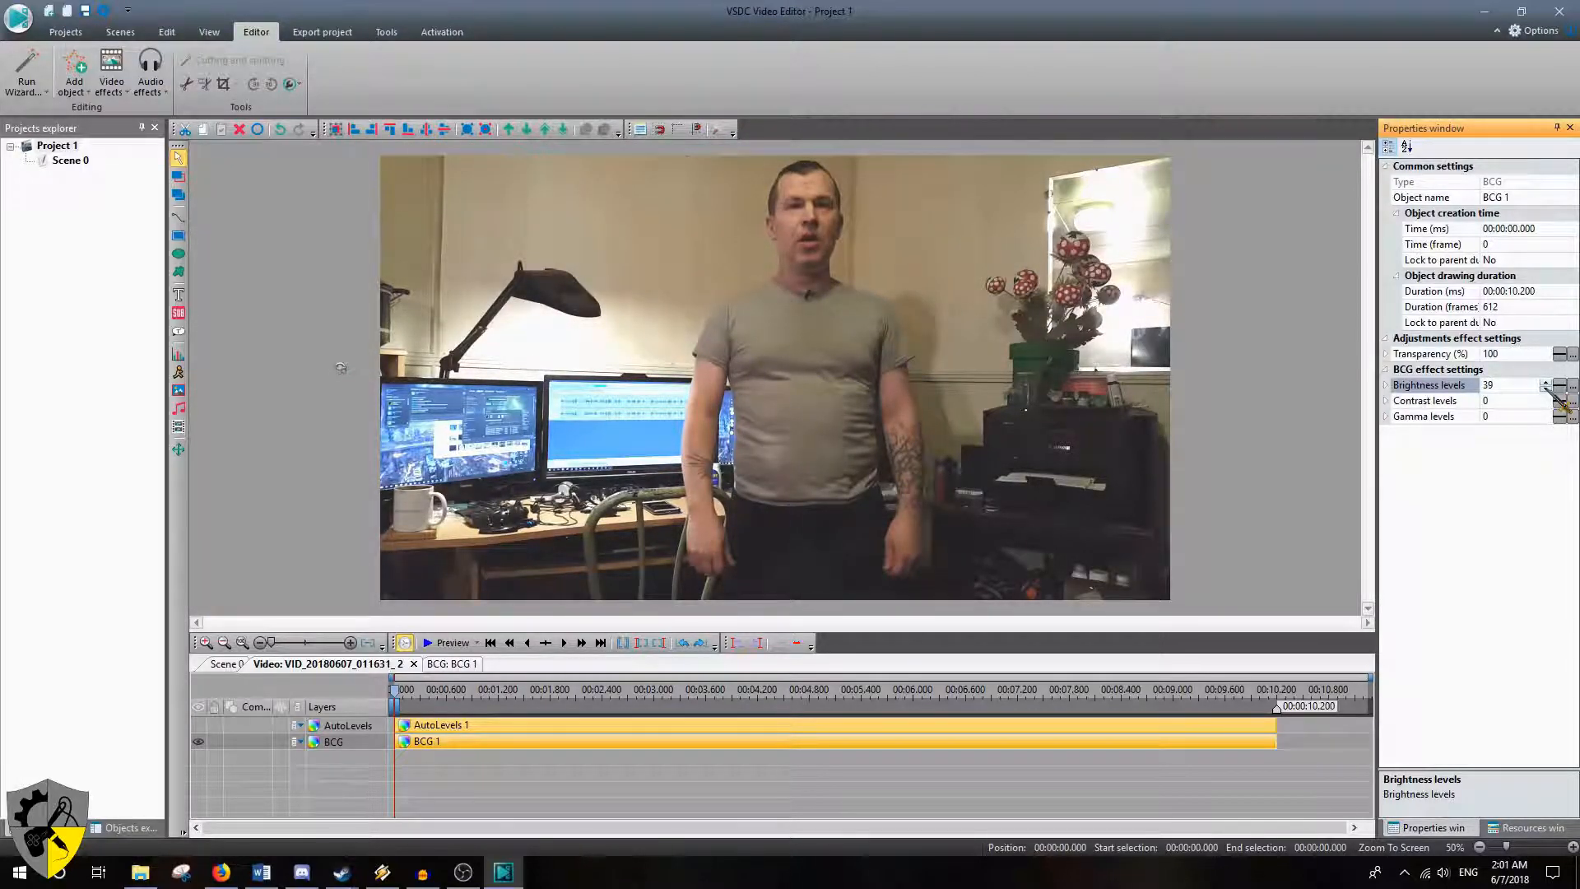
left_click(1546, 389)
left_click(1546, 389)
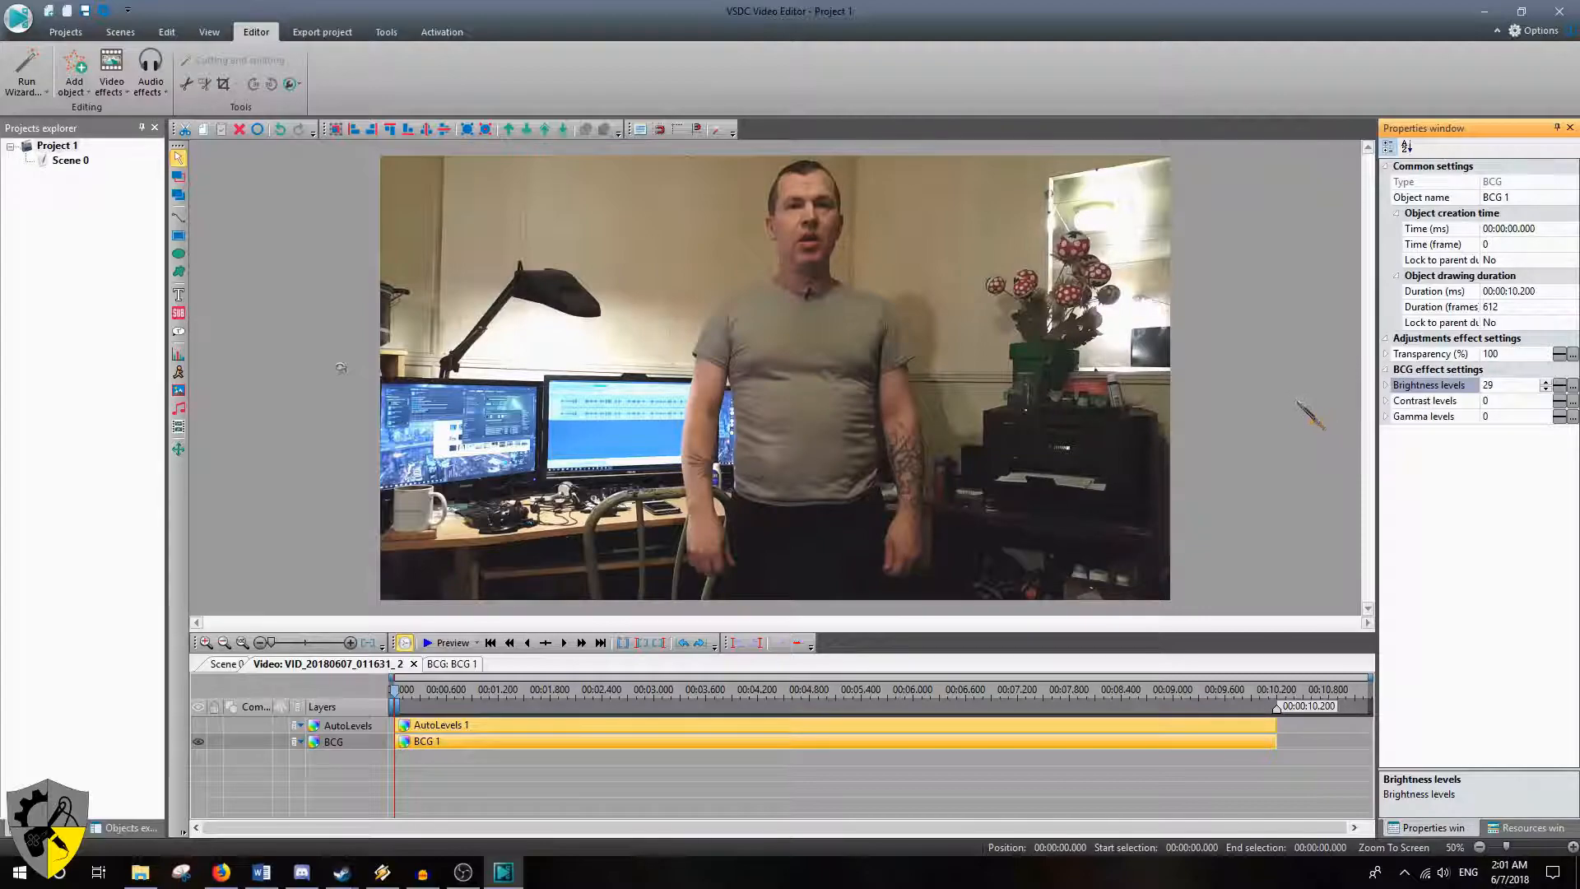
Toggle the Auto levels effect to compare the picture, leave it visible, and return to the main scene timeline
left_click(206, 730)
left_click(205, 732)
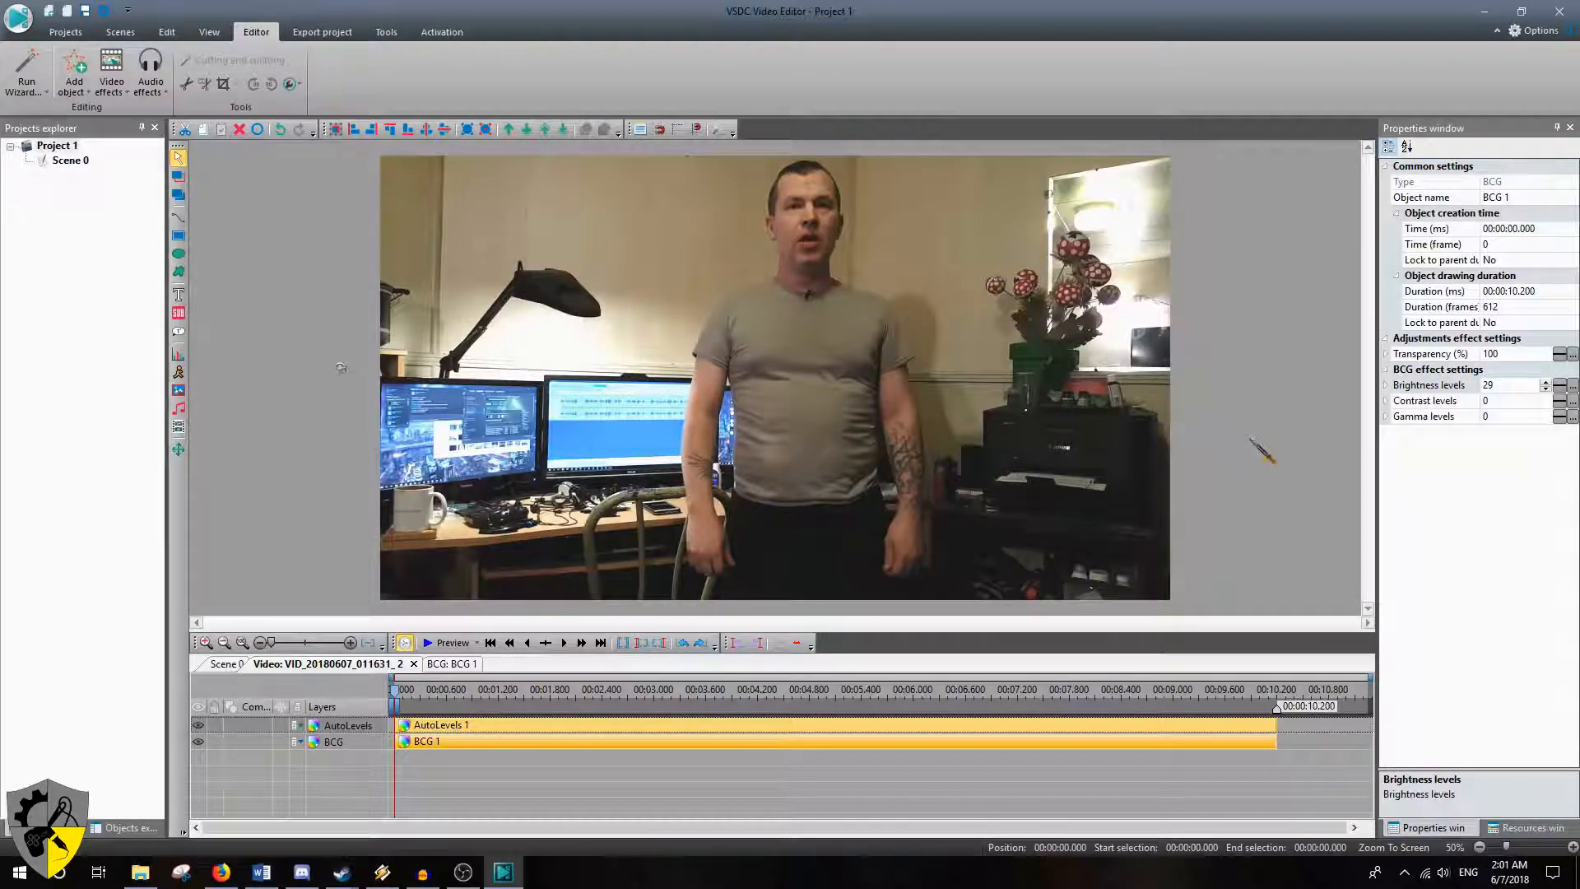
left_click(237, 665)
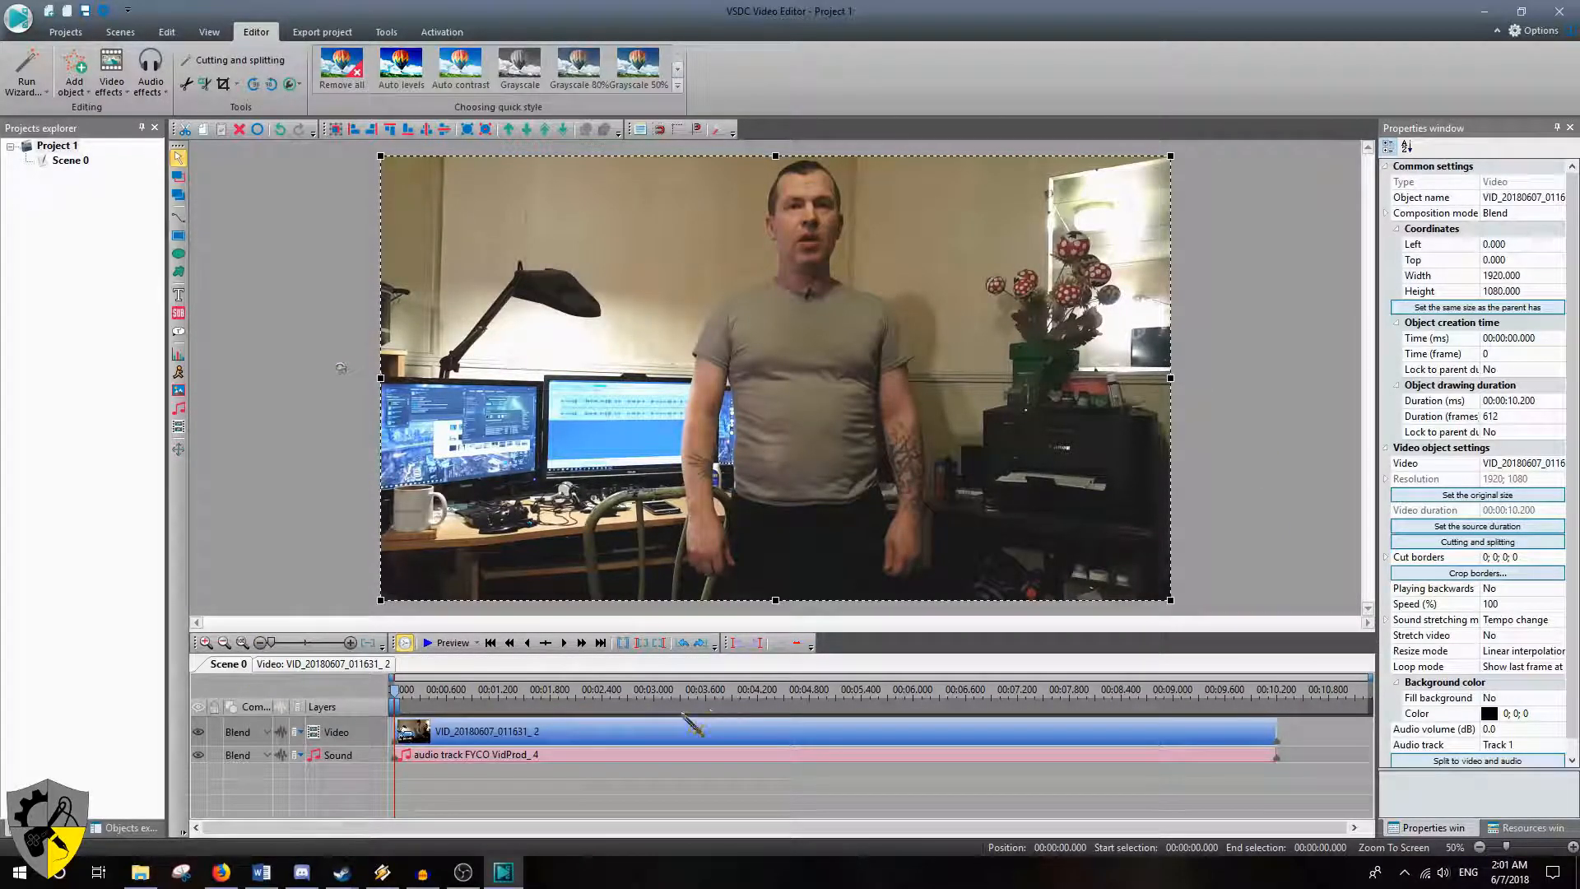
Set the audio track's volume to 5.0 dB and preview the scene
left_click(397, 756)
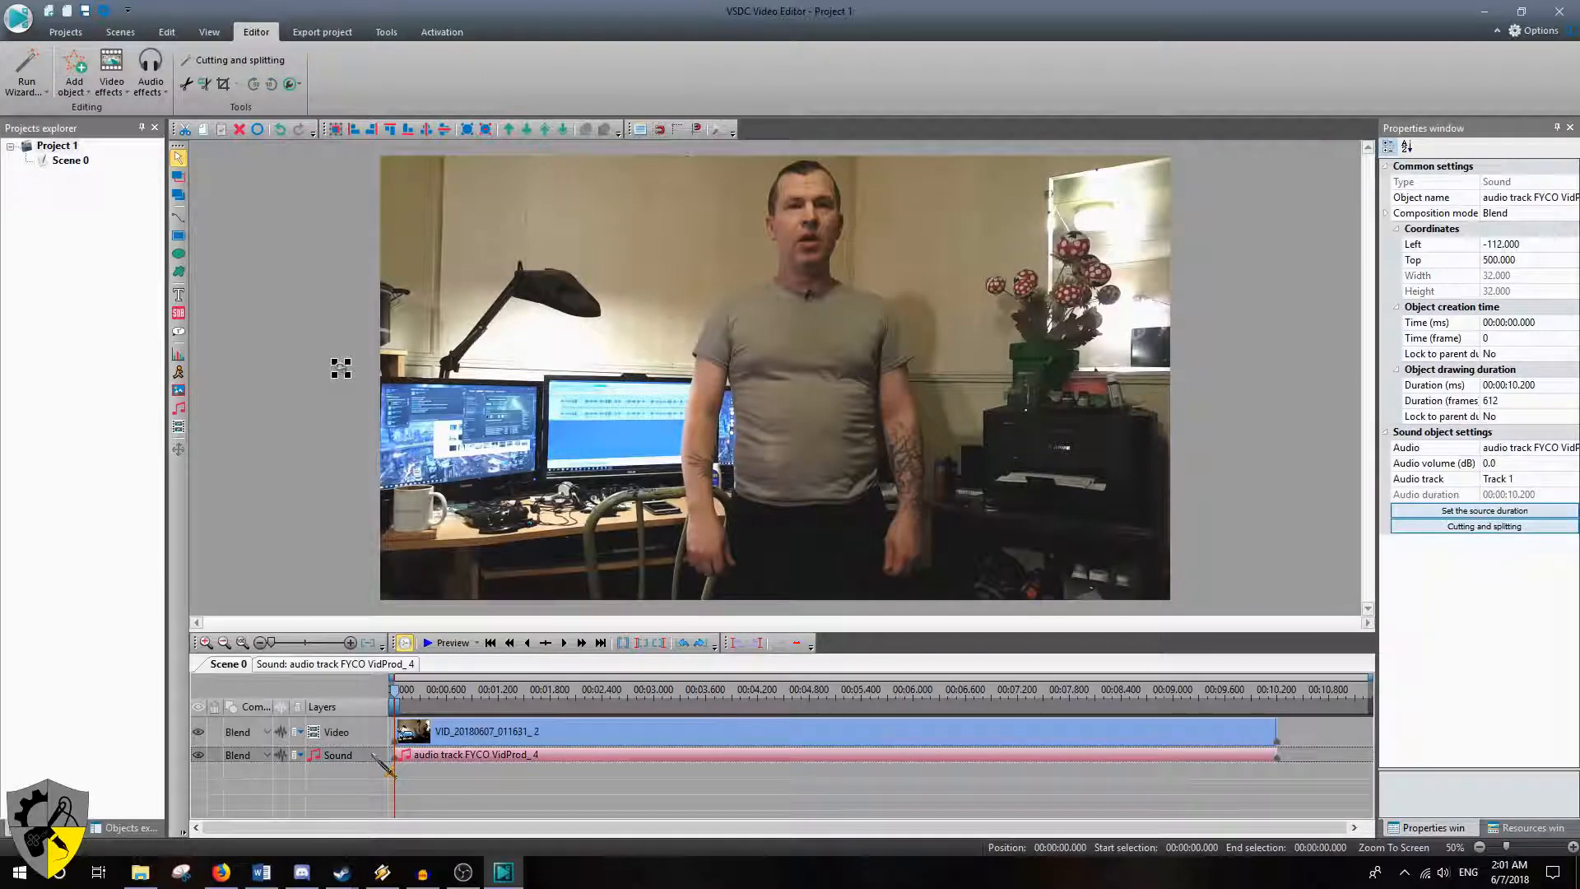
left_click(1553, 463)
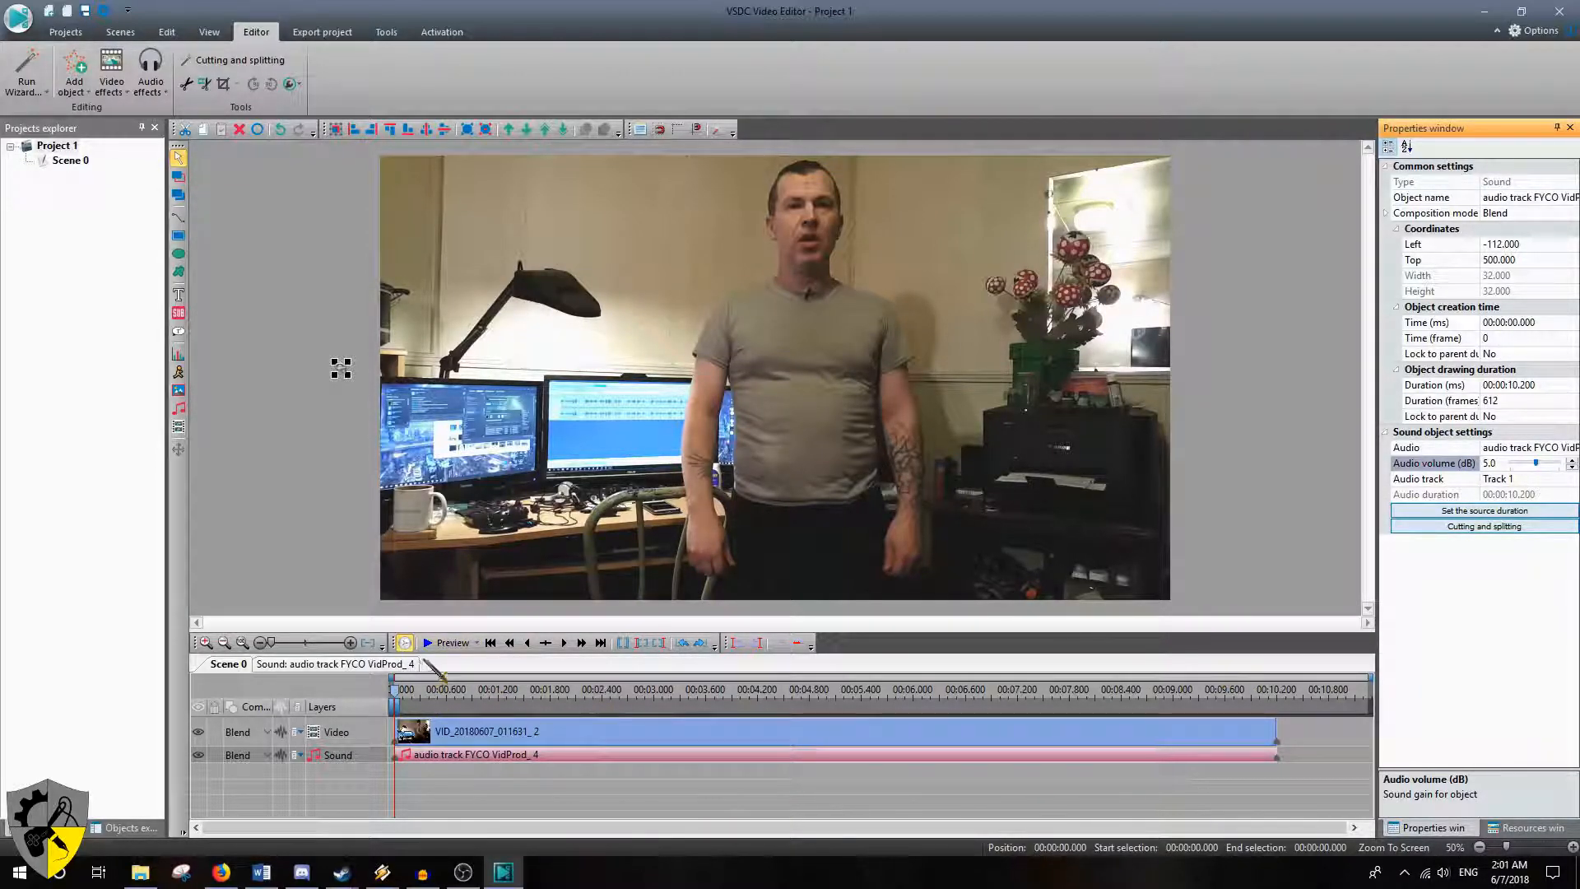
left_click(448, 643)
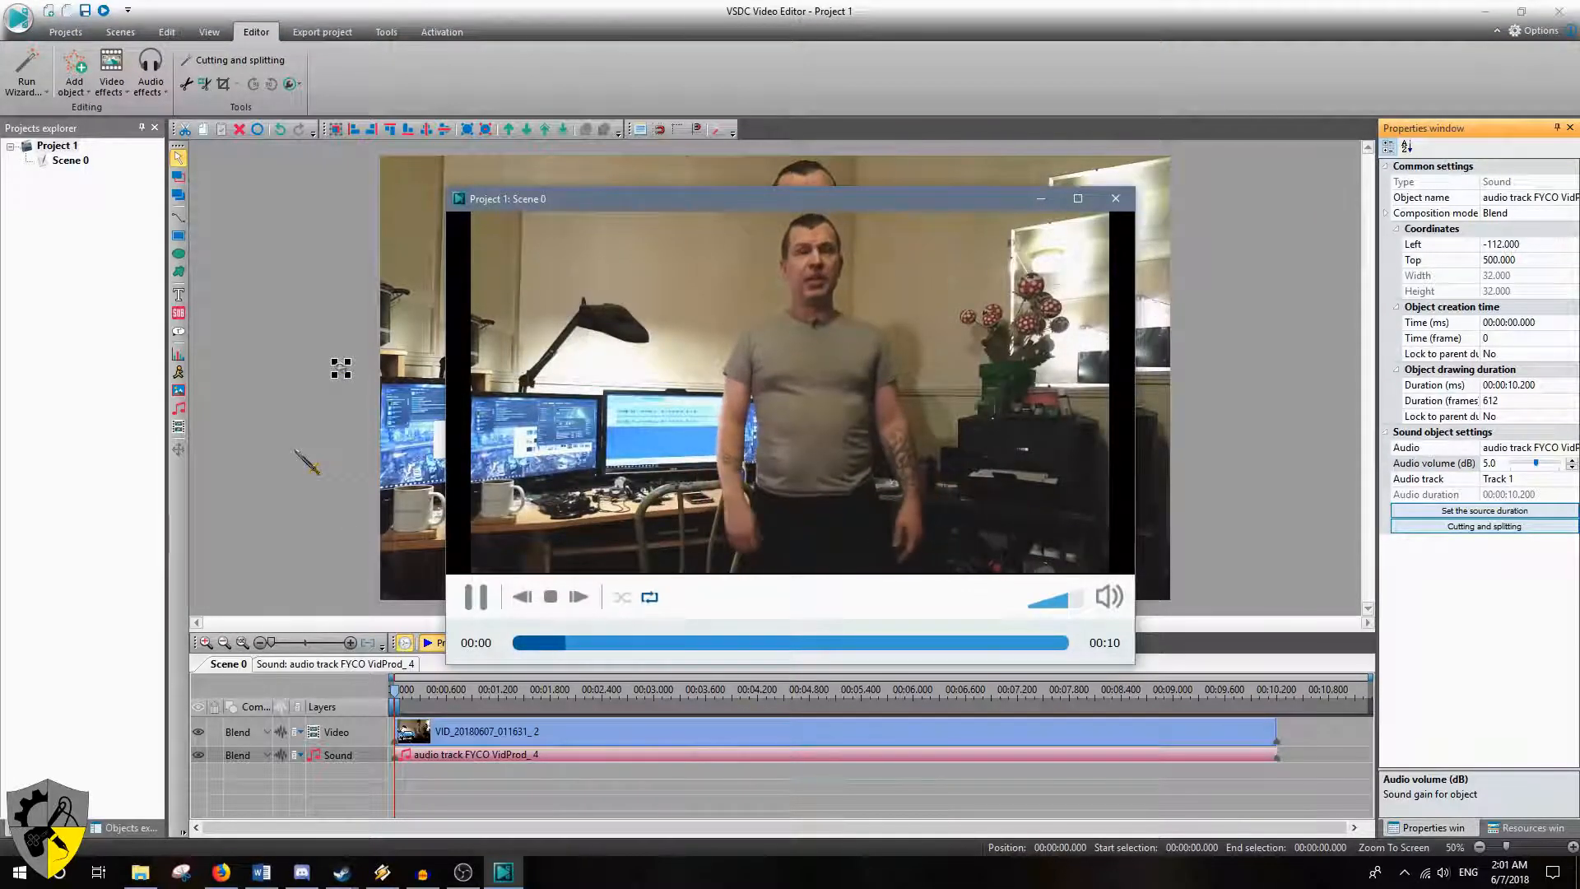
Lower the system playback volume while the scene preview plays, and close the preview
key("XF86AudioLowerVolume")
key("XF86AudioLowerVolume")
key("XF86AudioLowerVolume")
key("XF86AudioLowerVolume")
key("XF86AudioLowerVolume")
key("XF86AudioLowerVolume")
key("XF86AudioLowerVolume")
key("XF86AudioLowerVolume")
key("XF86AudioLowerVolume")
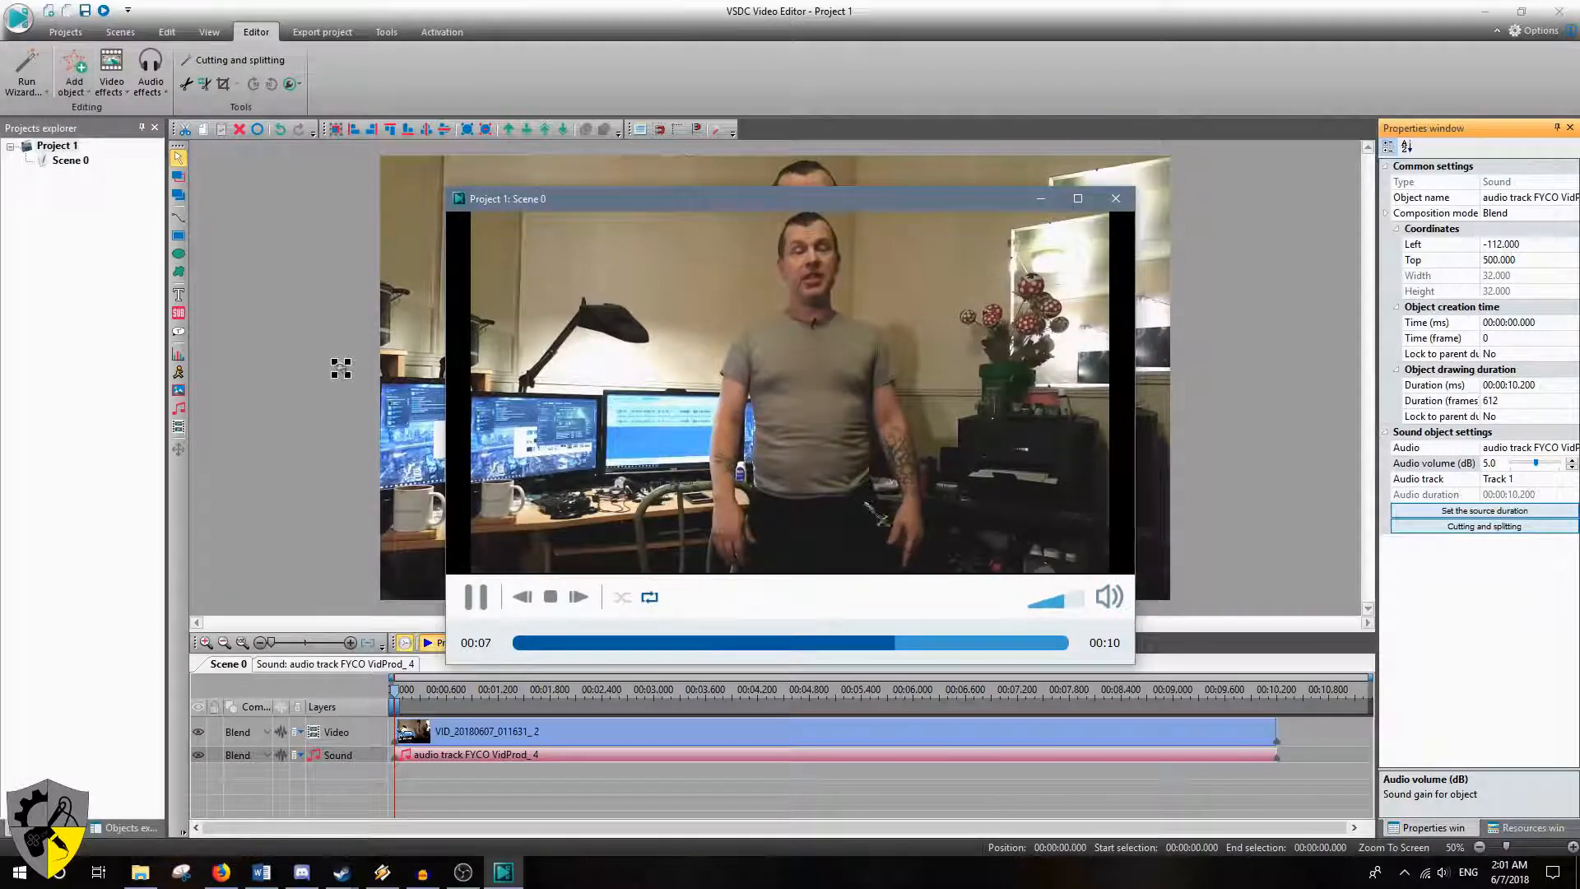
left_click(1116, 199)
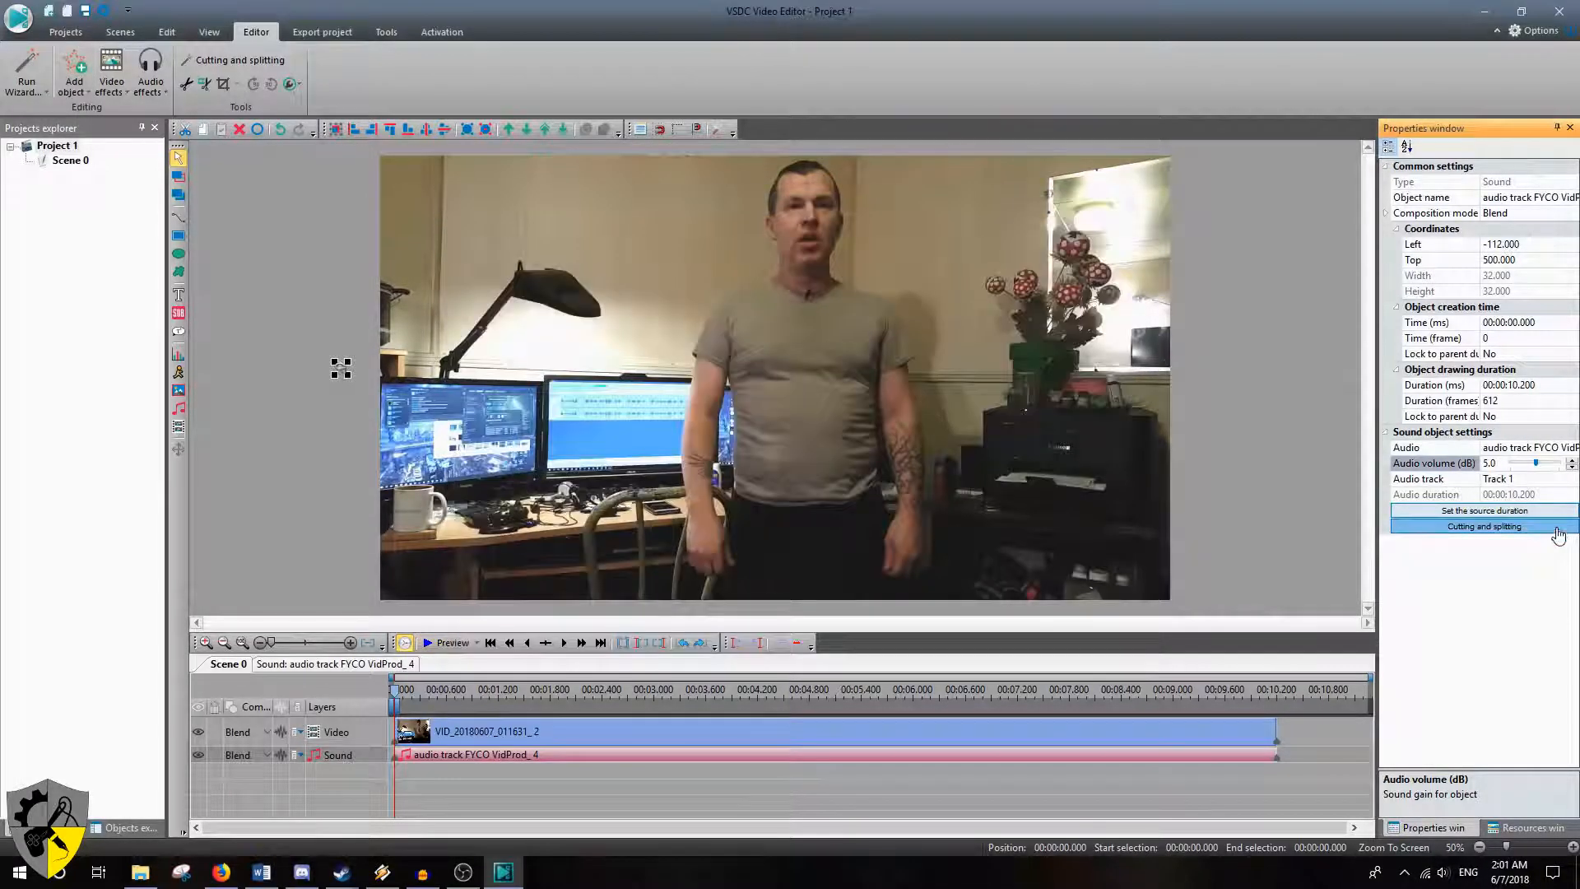
Raise the audio track's volume to 10.0 dB, and preview the scene to check the sound
left_click(1573, 463)
left_click(1573, 464)
left_click(1573, 463)
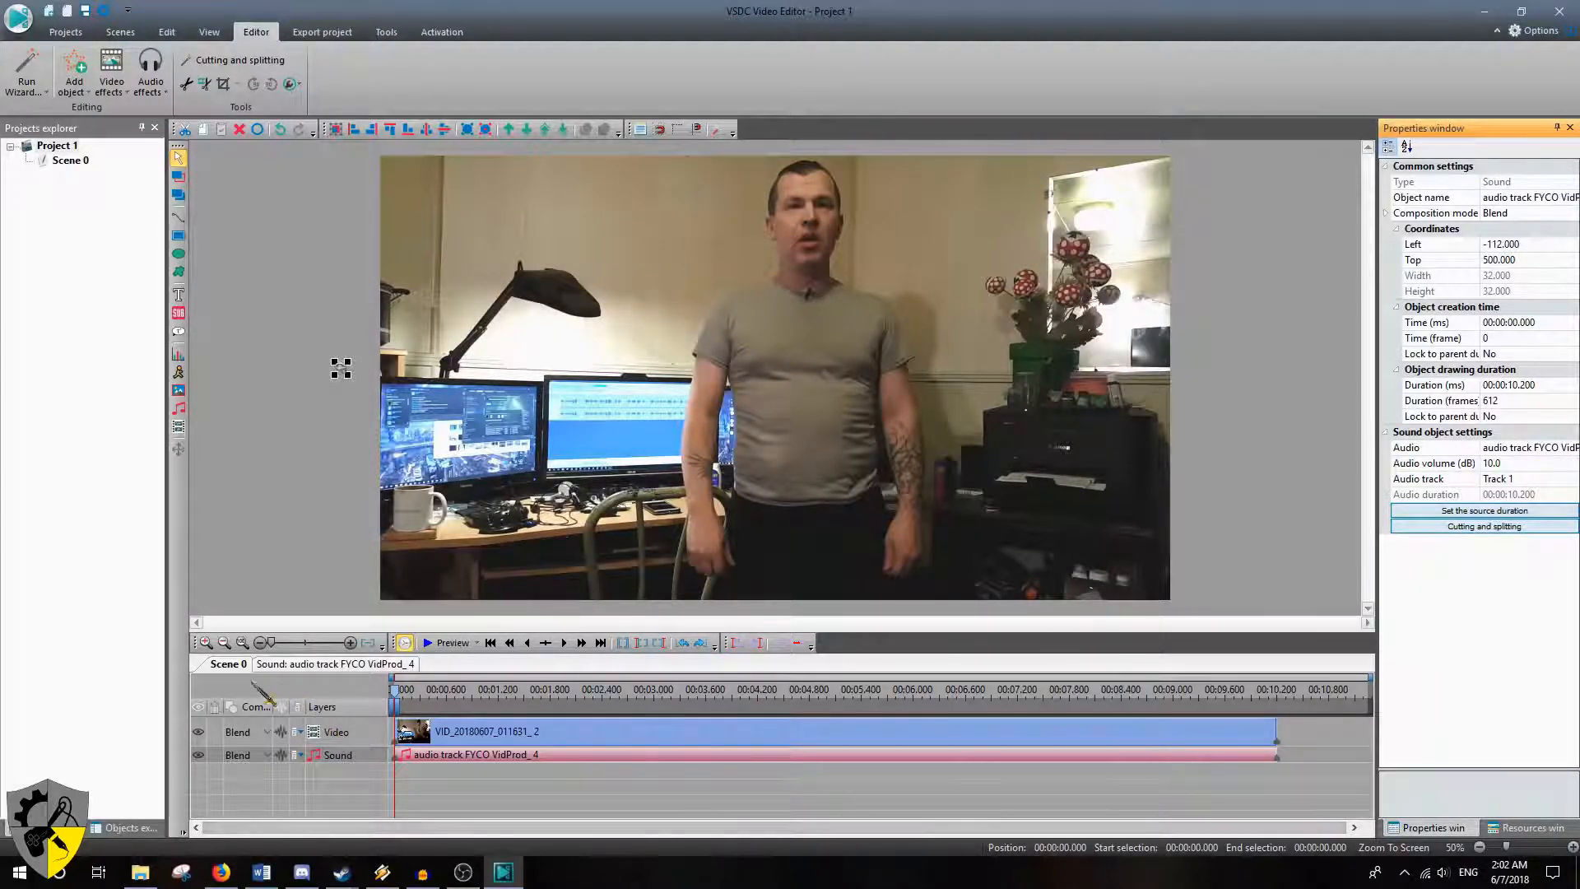
left_click(449, 643)
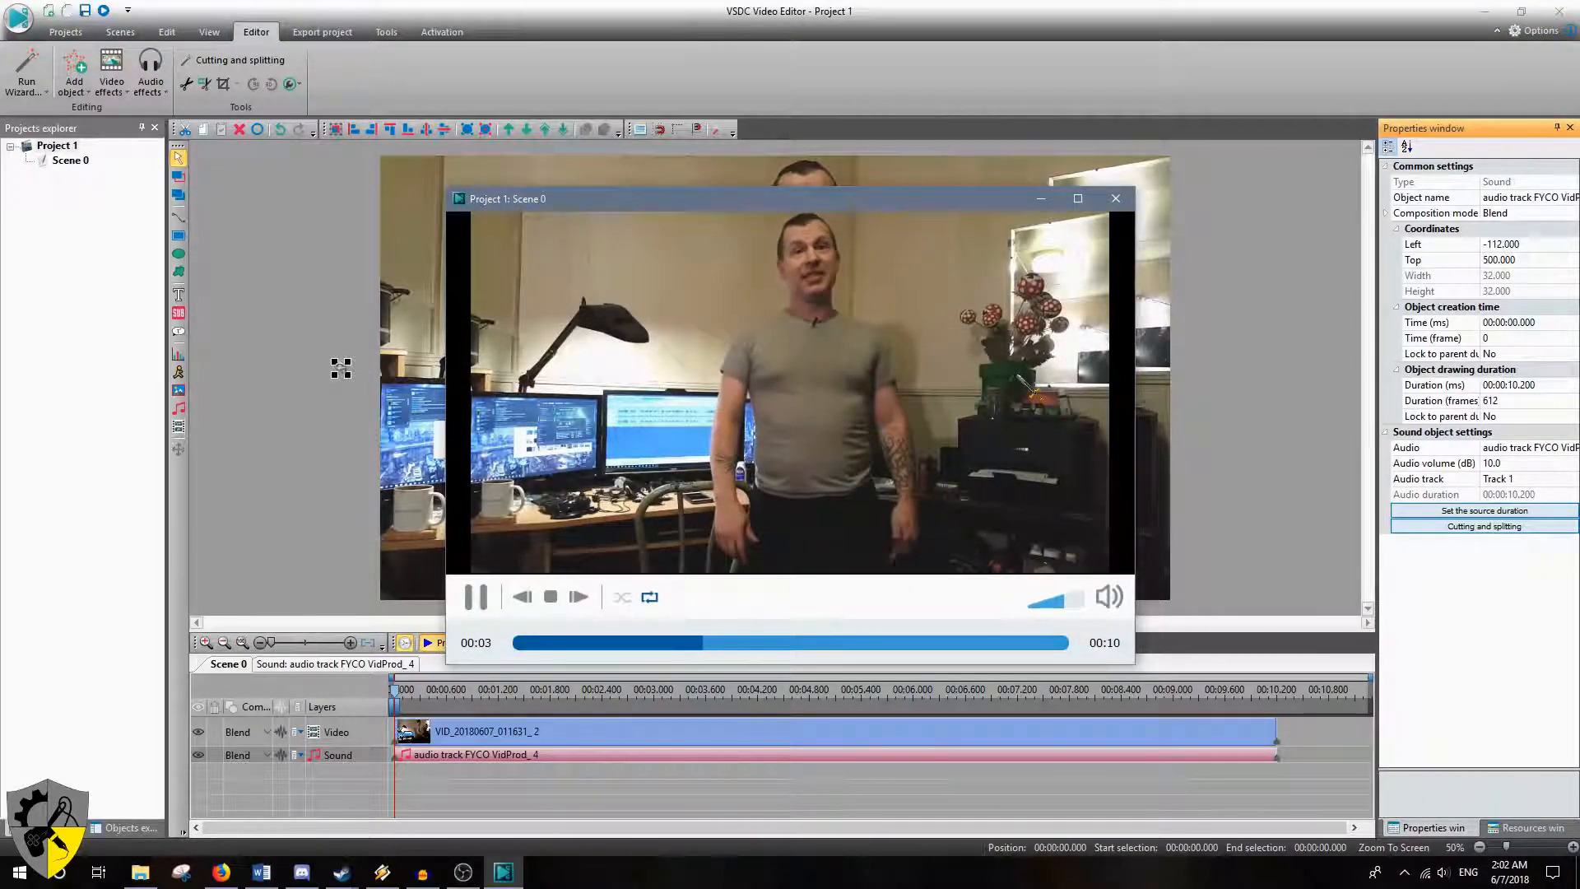
left_click(1115, 198)
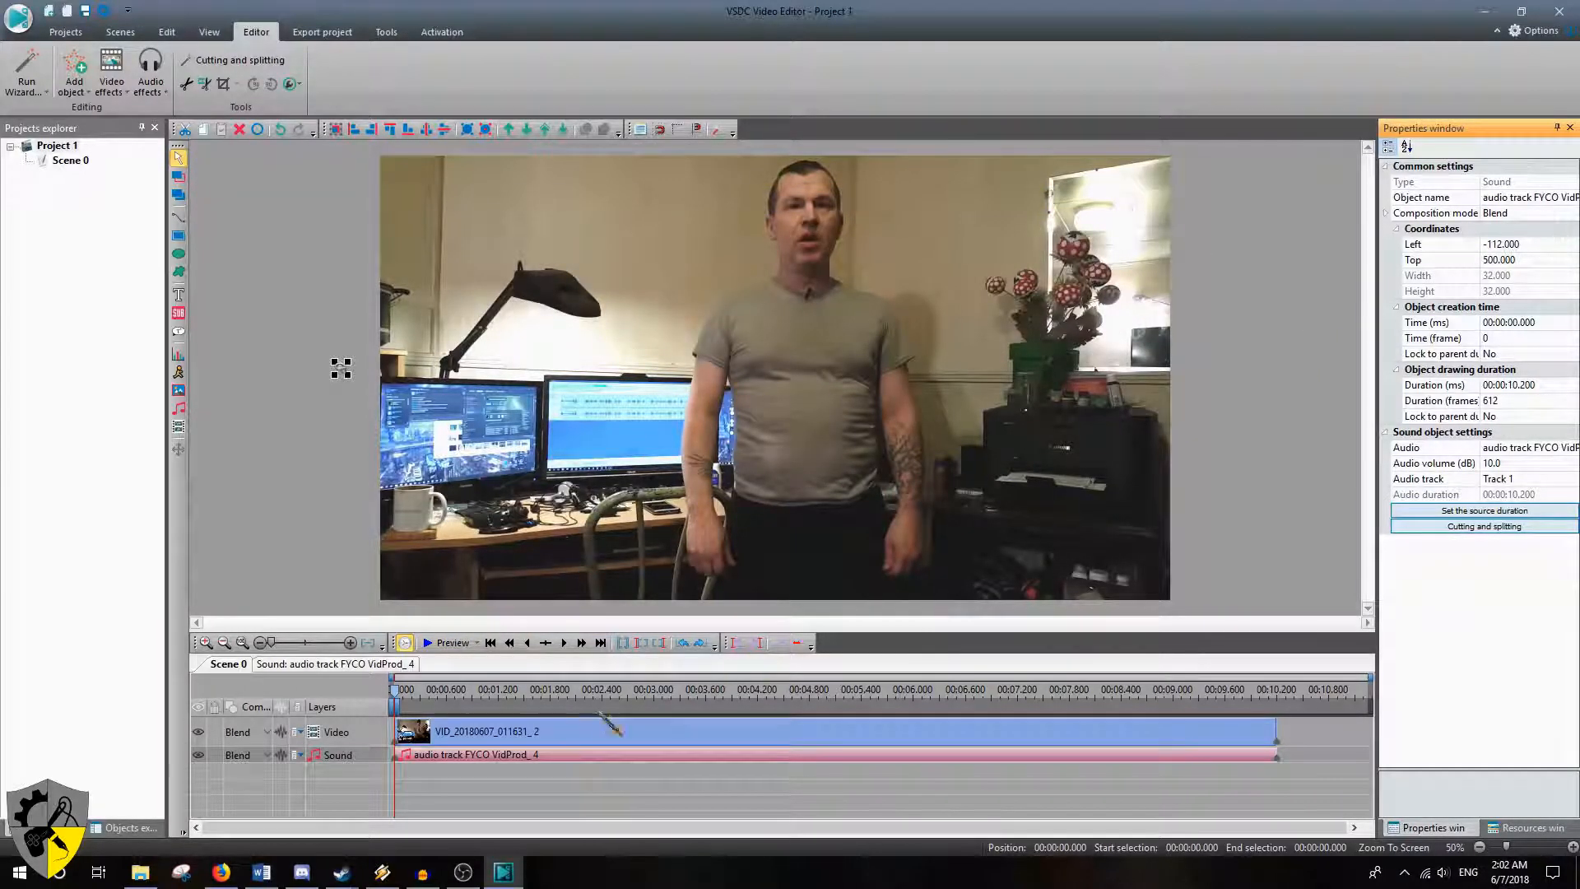
mouse_move(610, 732)
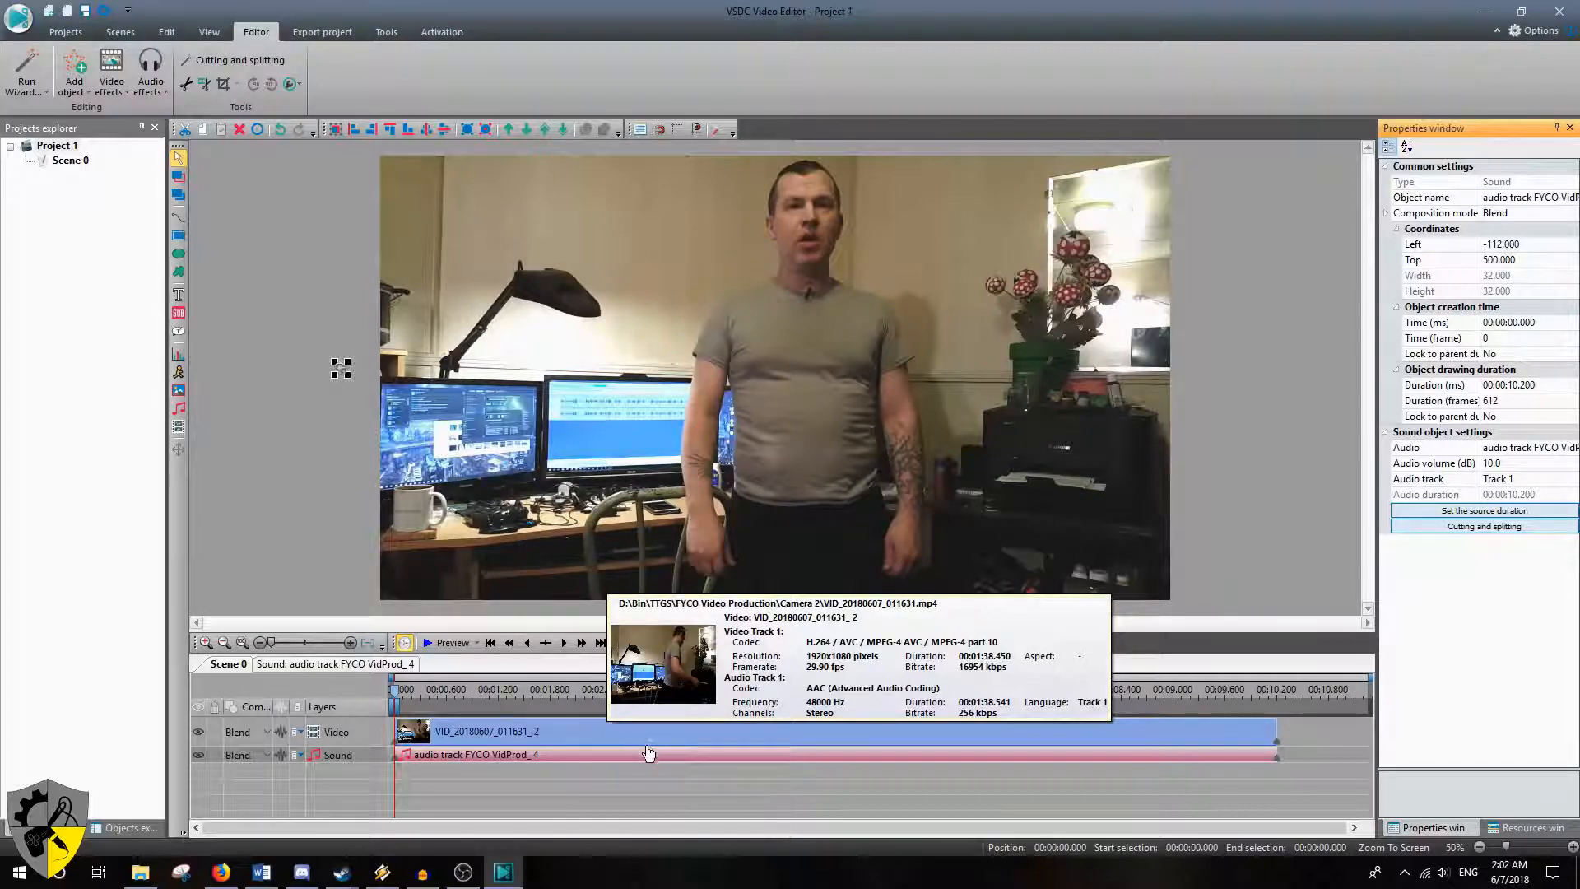
mouse_move(665, 757)
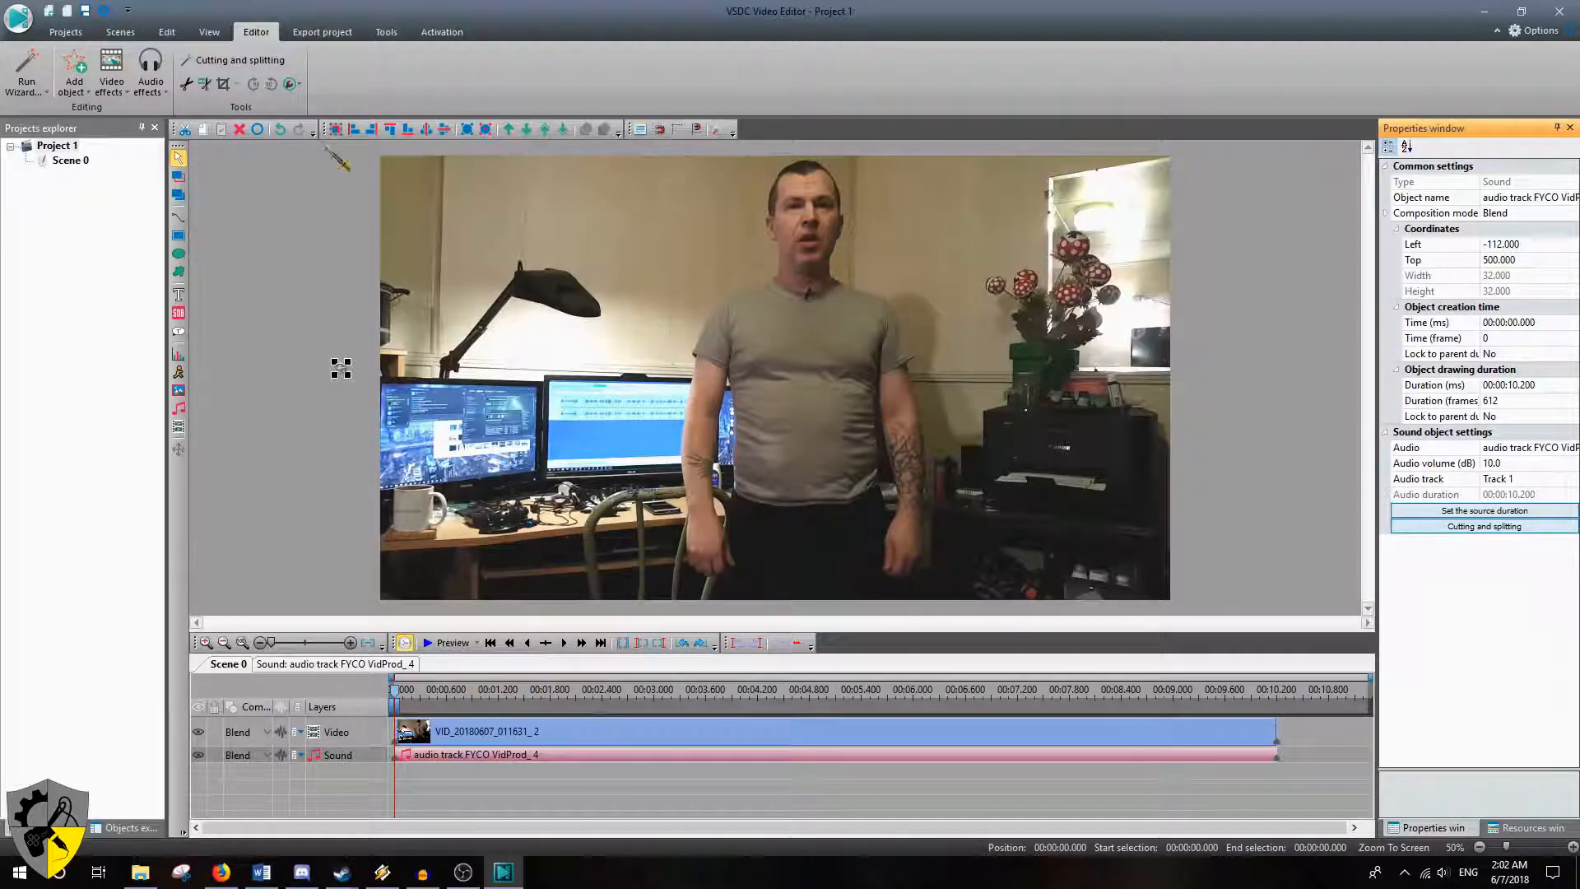
Open the project's export settings and choose the FYCO Video Production folder inside TTGS as the output location
left_click(324, 32)
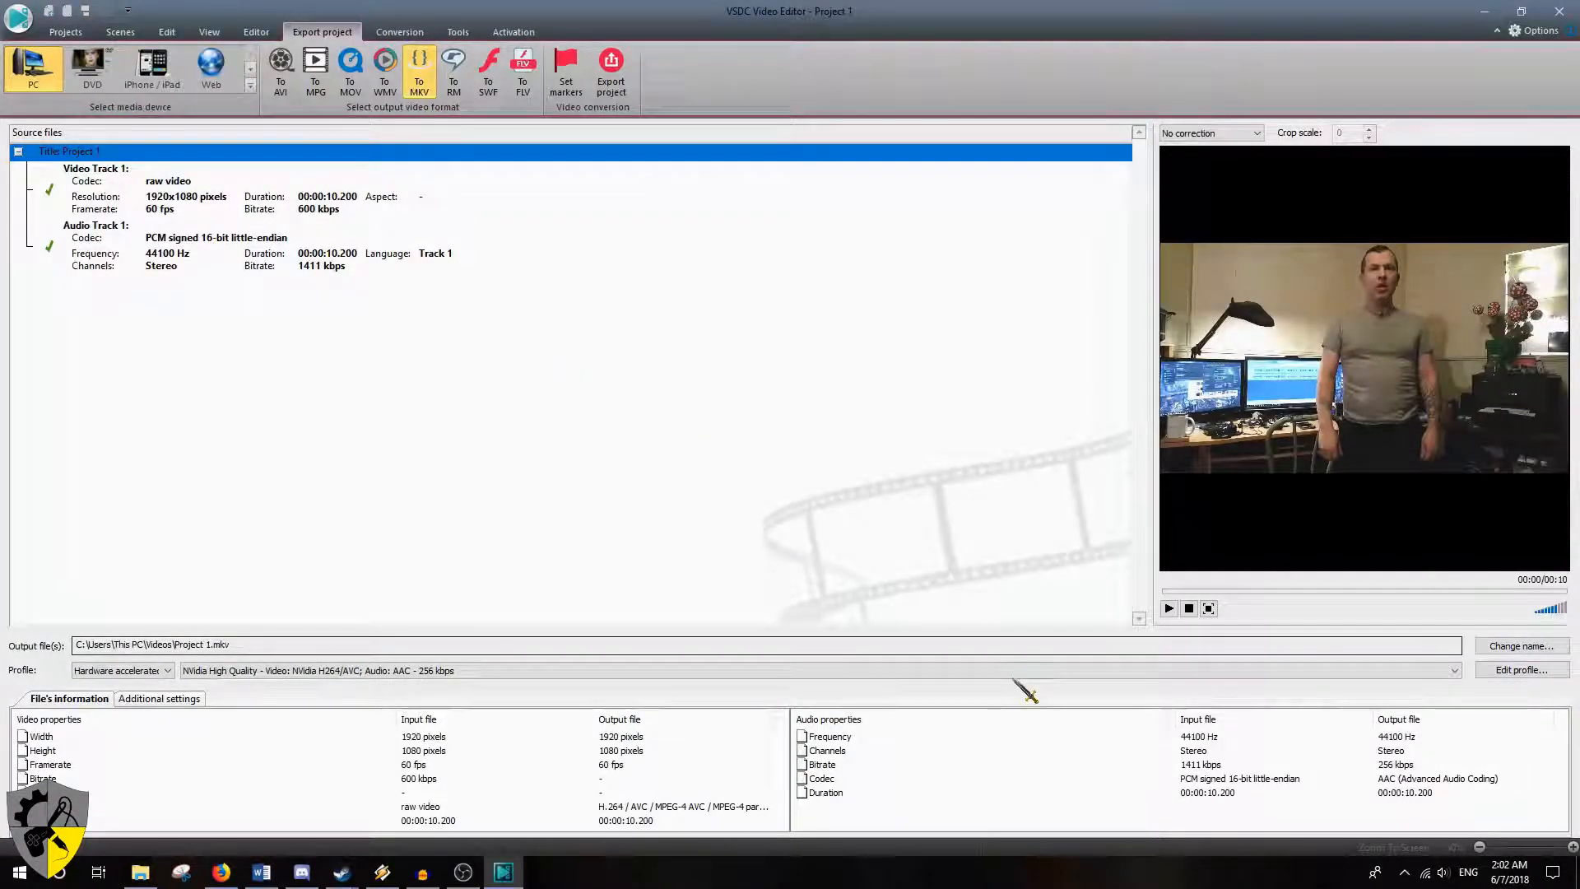
left_click(1528, 647)
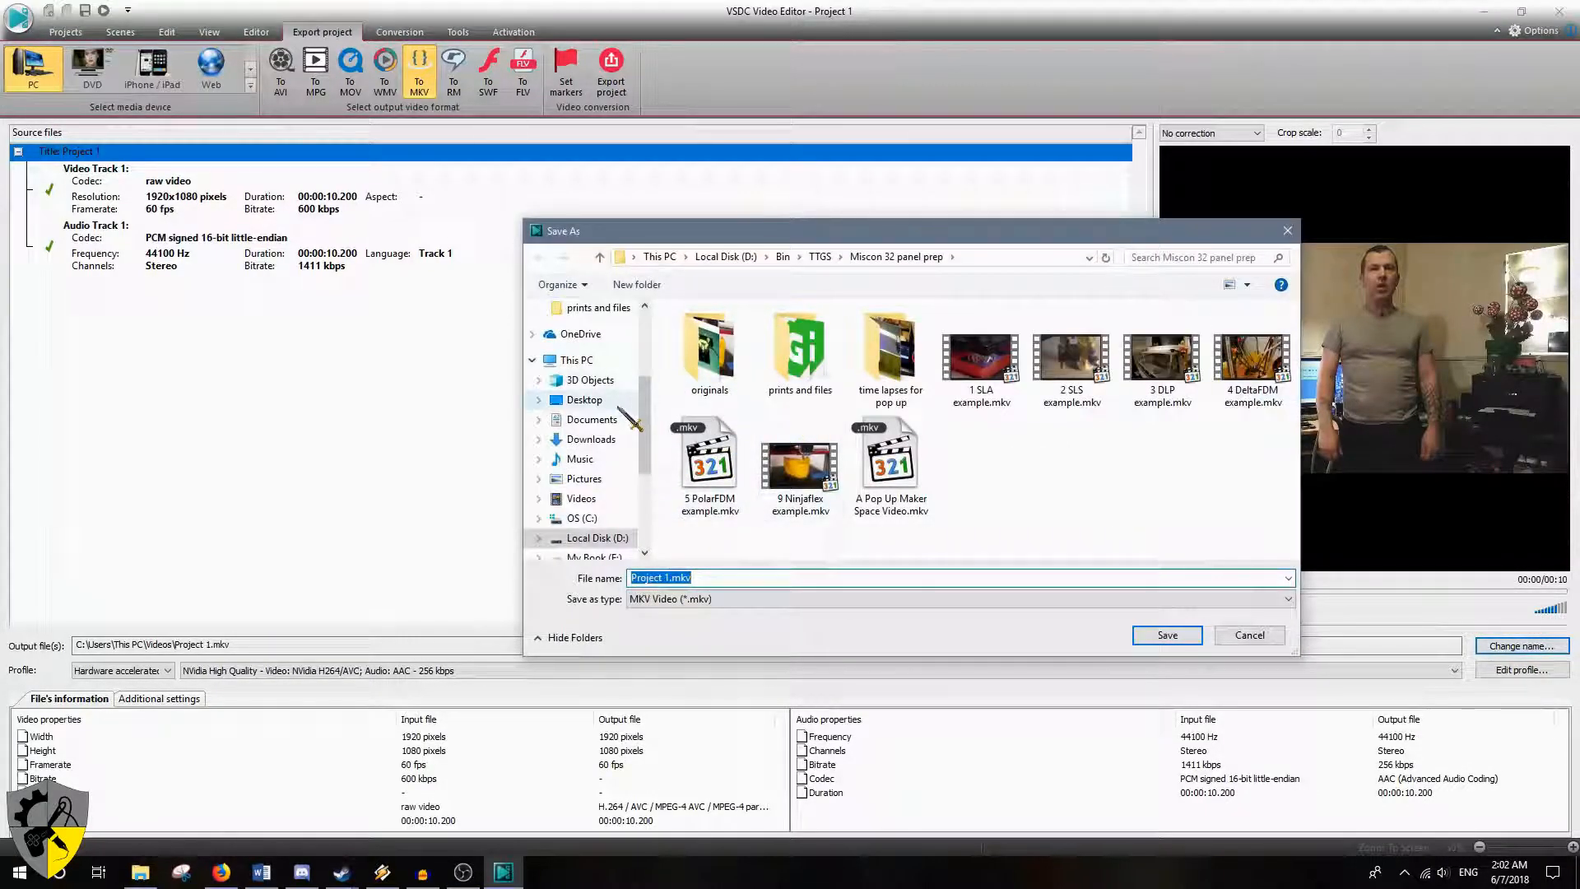
scroll(605, 377, "up", 3)
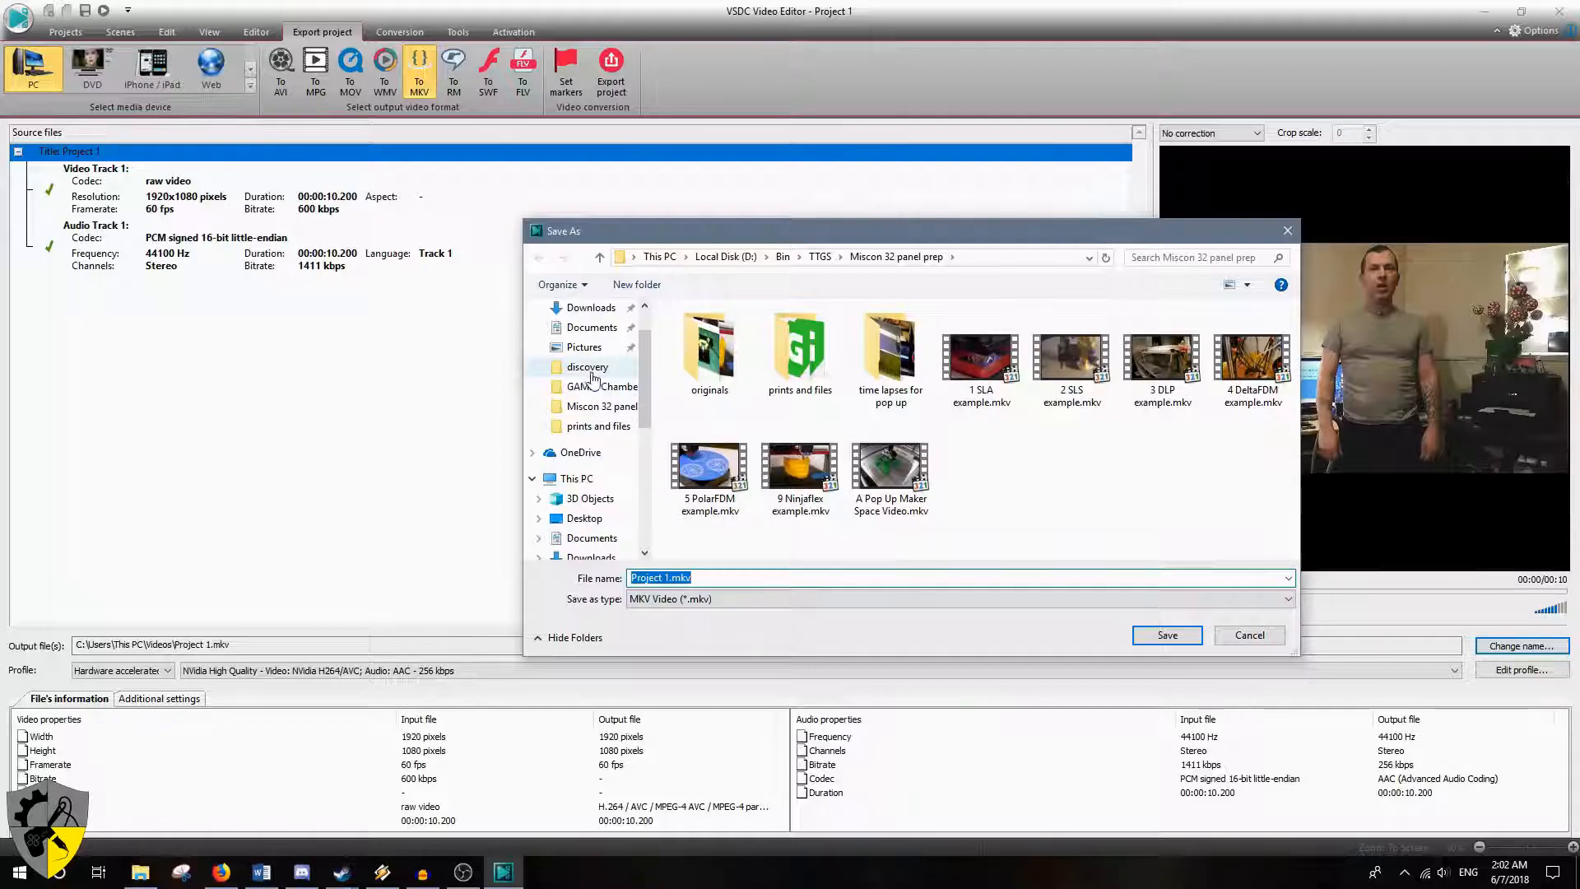
left_click(594, 387)
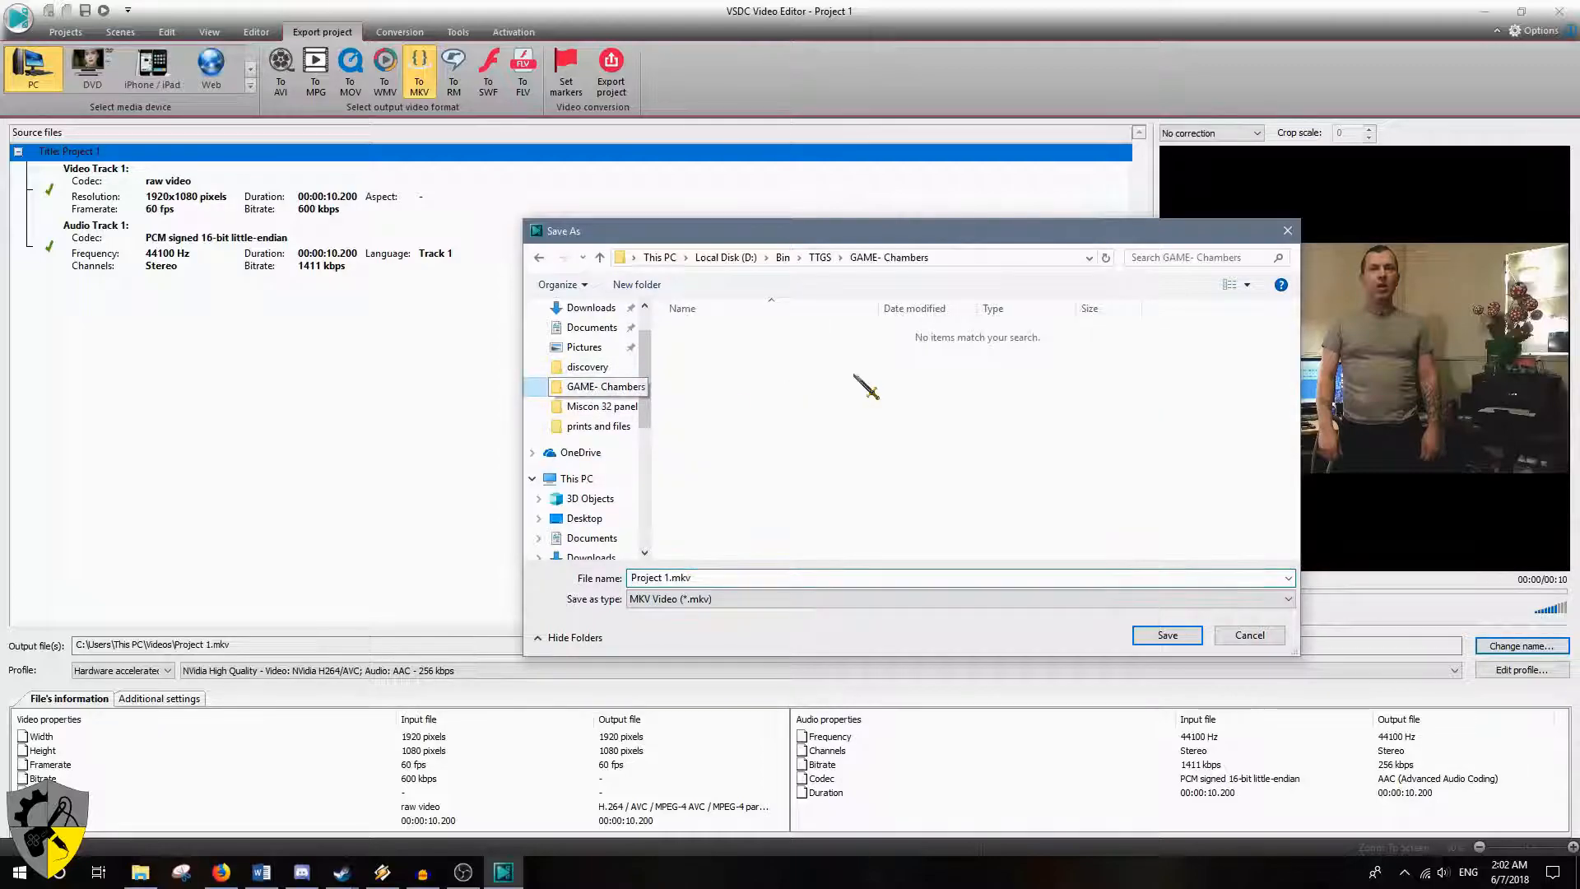
left_click(817, 257)
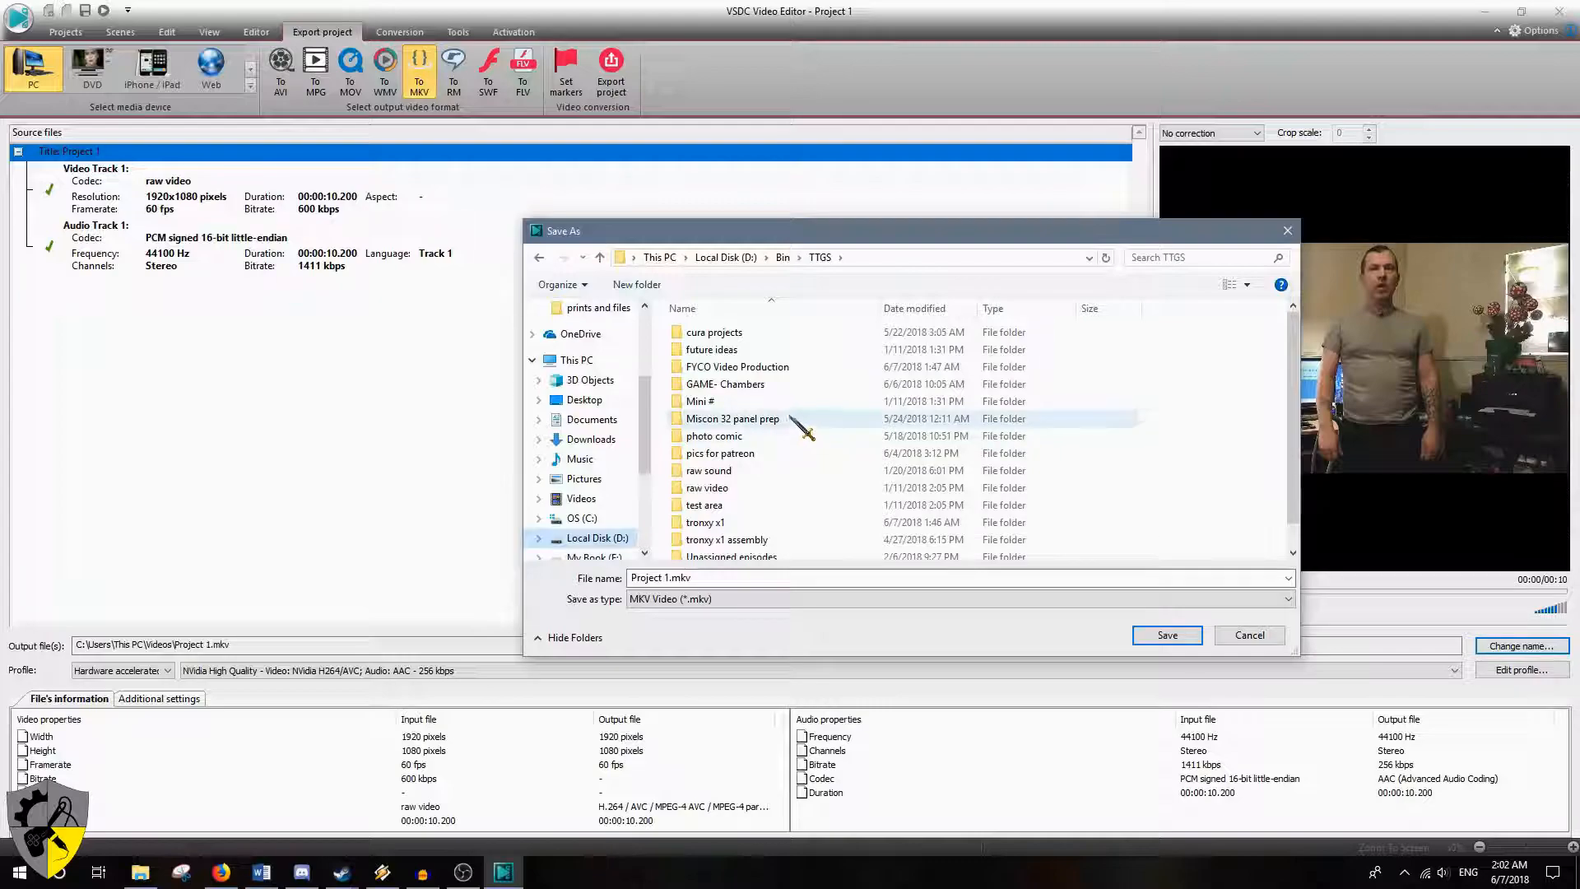
double_click(737, 367)
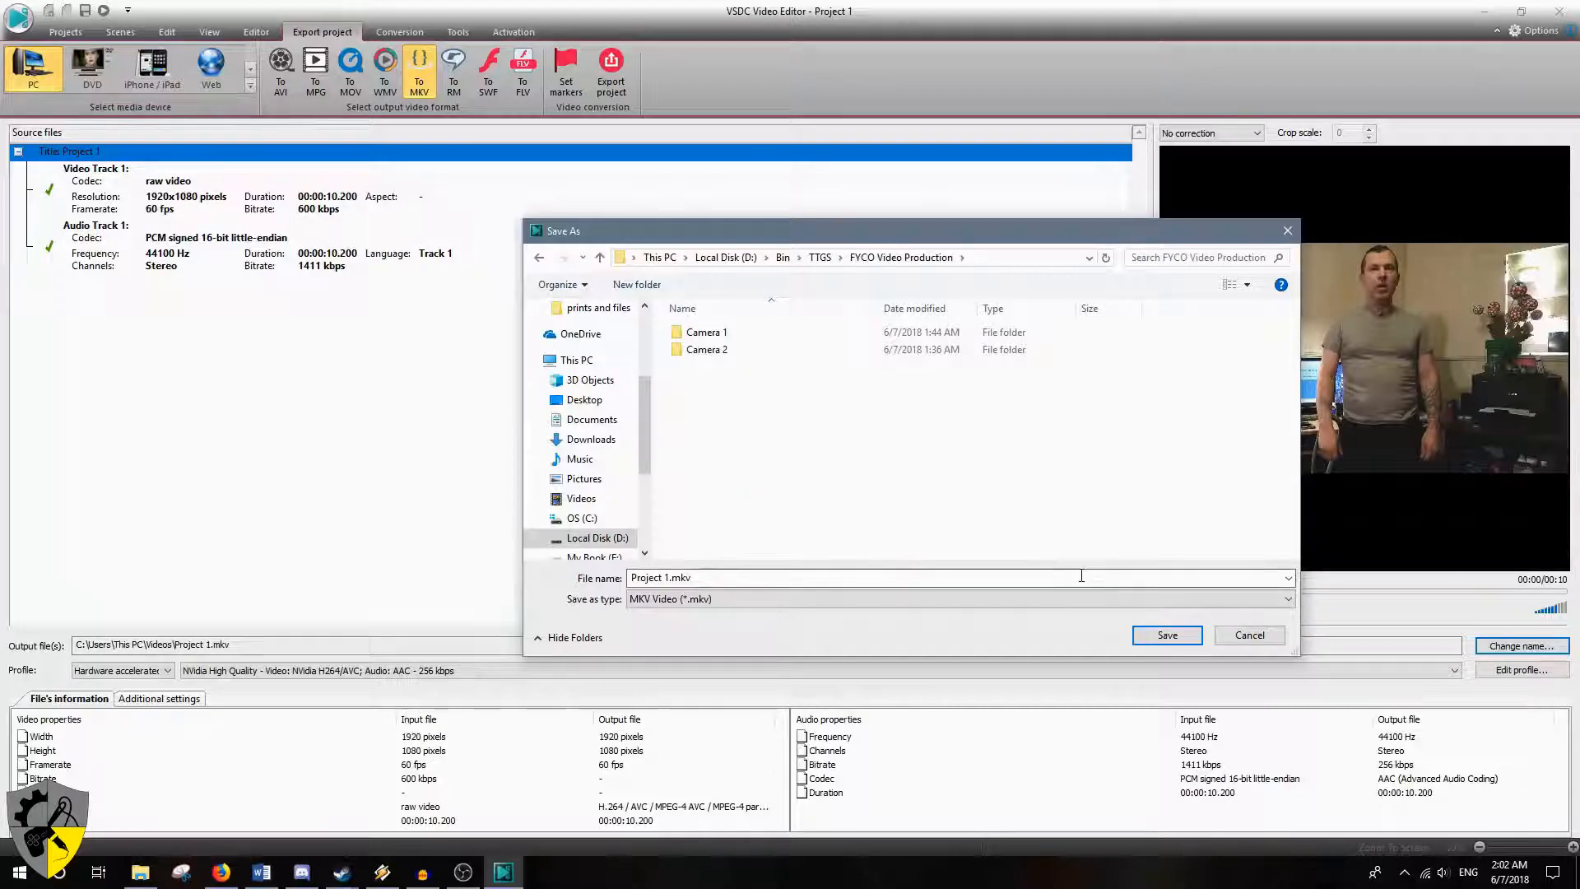
Name the output file intro.mkv, export the project with the current MKV profile, and dismiss the completion message
left_click(669, 577)
left_click(669, 577)
key("BackSpace")
key("BackSpace")
key("BackSpace")
key("BackSpace")
key("BackSpace")
key("BackSpace")
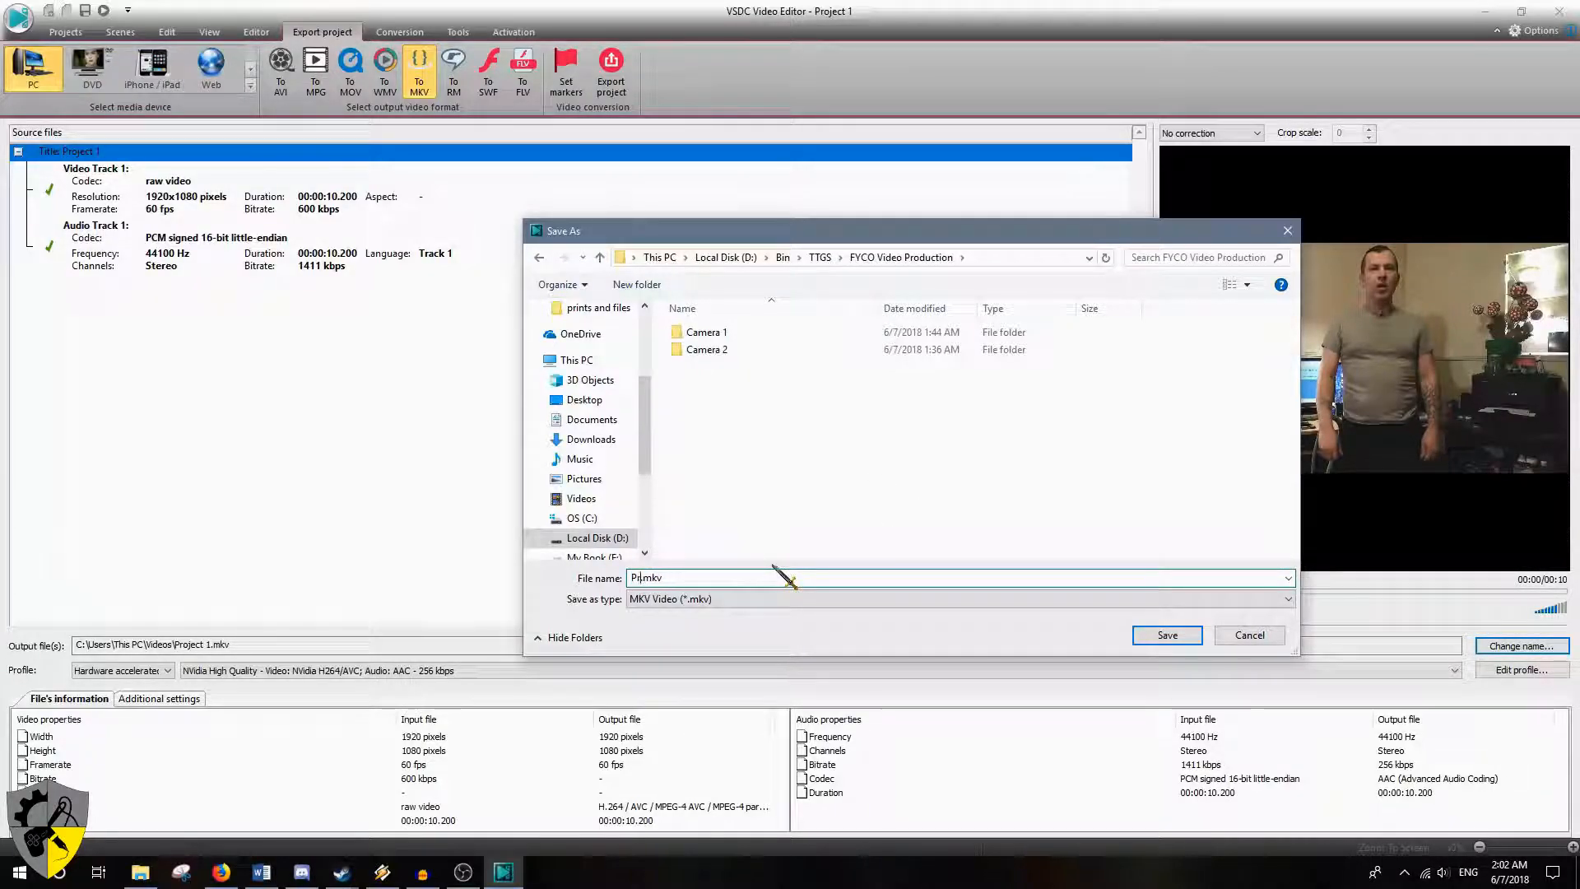
type("intro")
left_click(1166, 635)
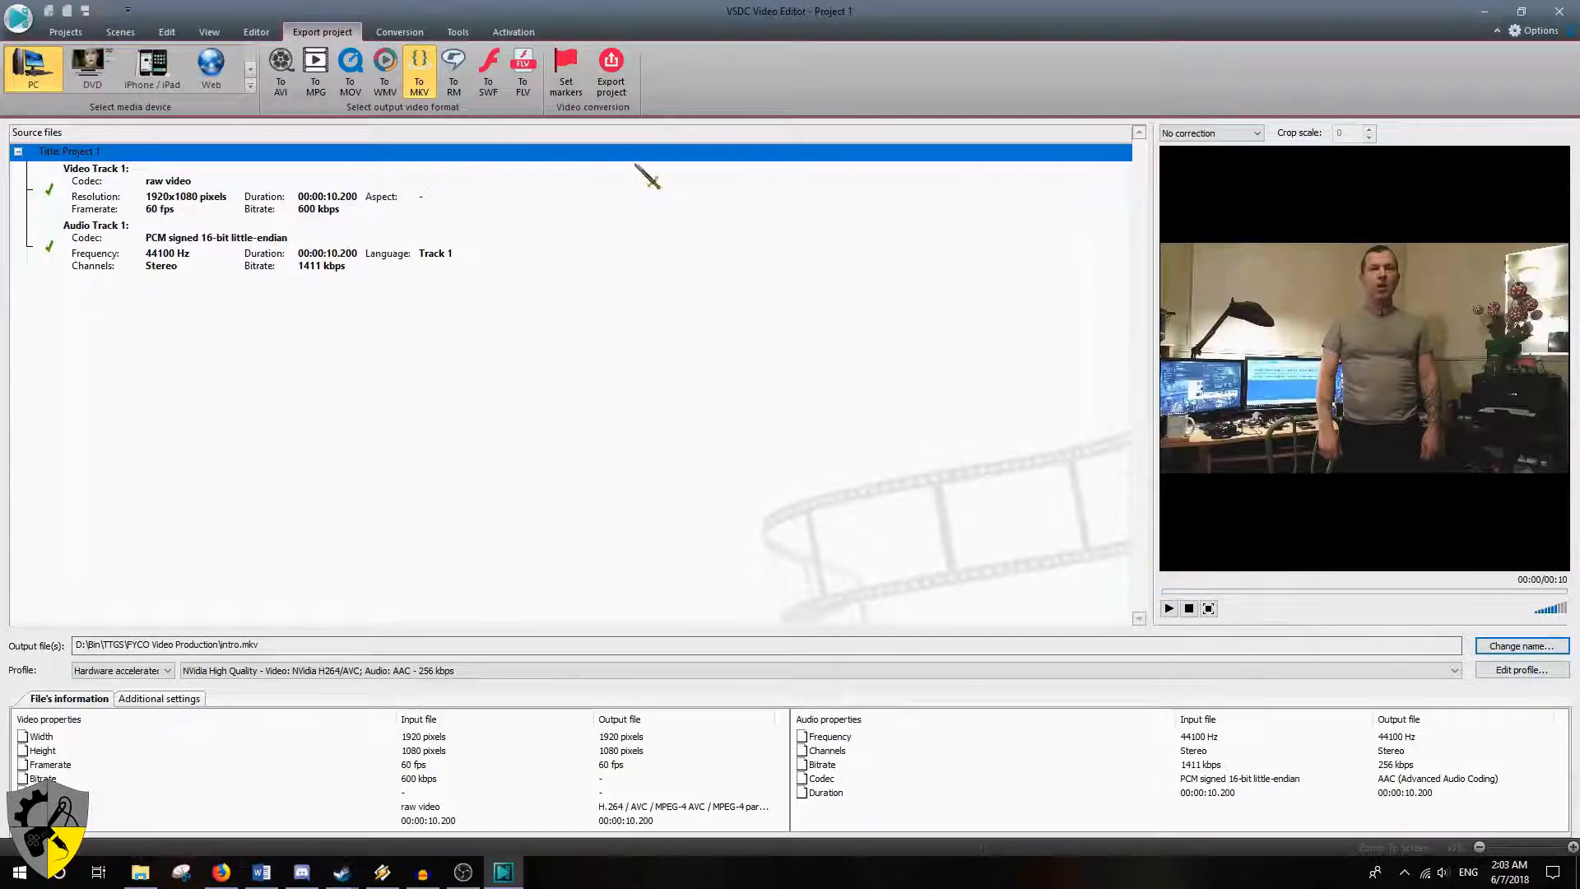
left_click(623, 66)
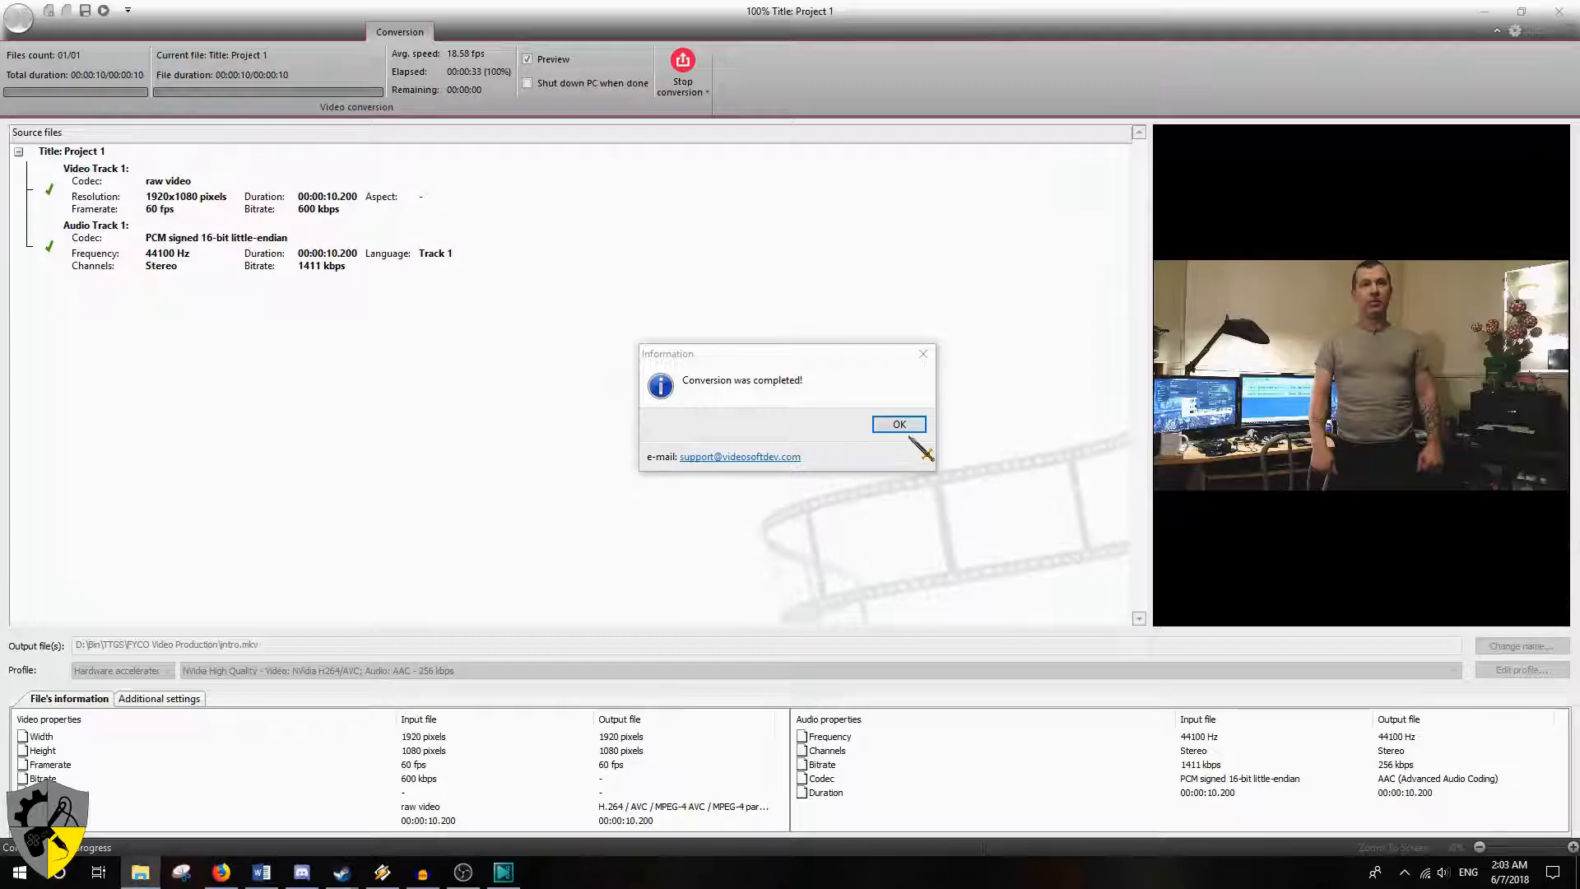
left_click(899, 424)
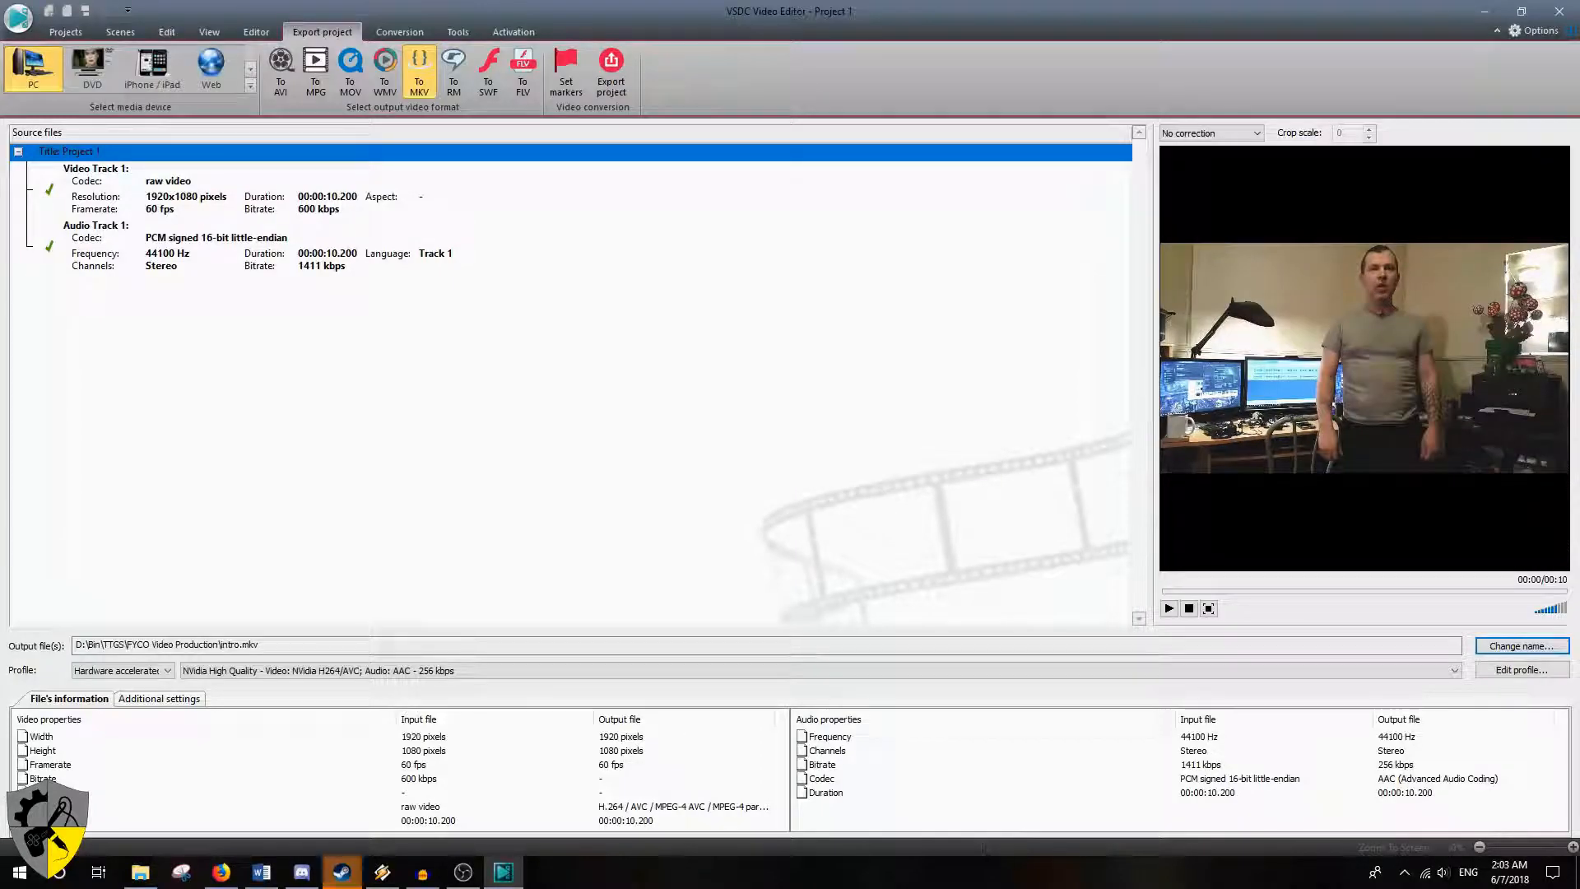